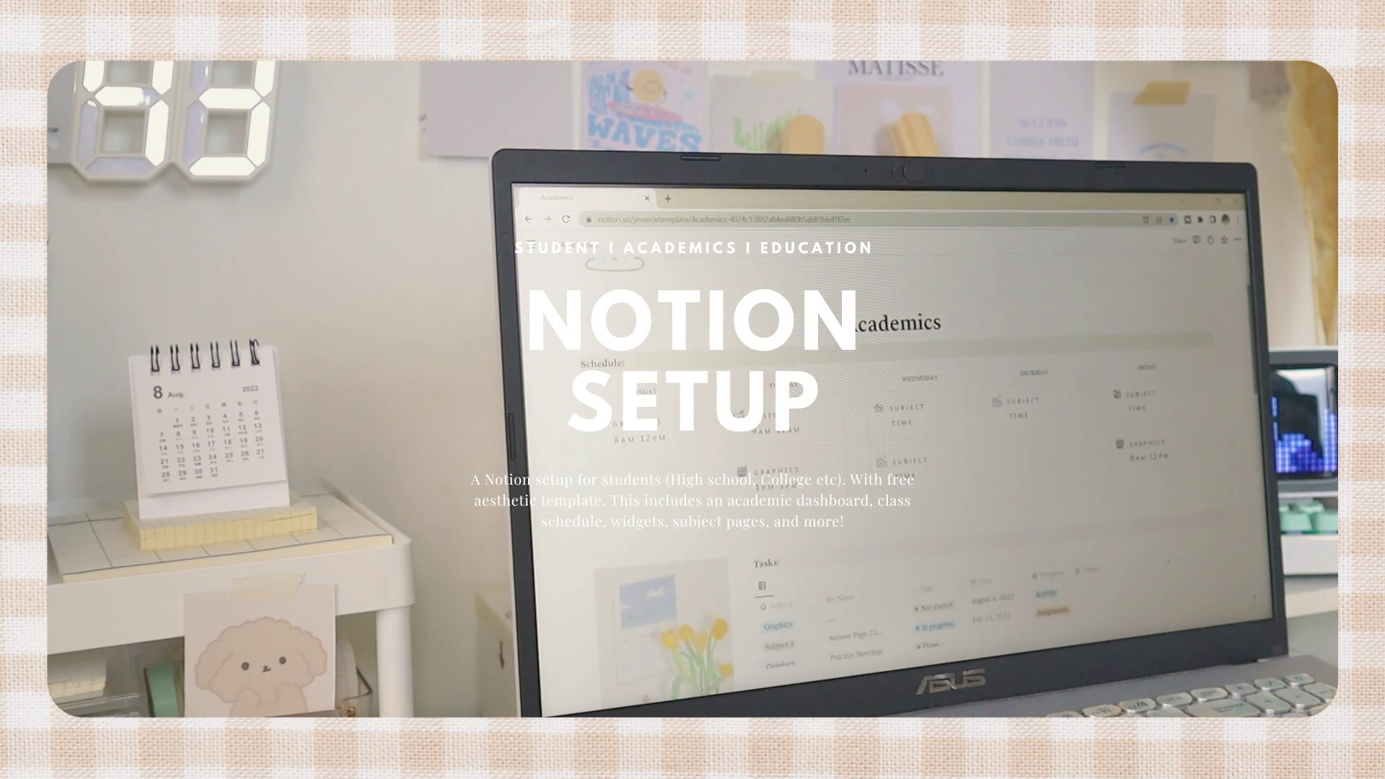
scroll(894, 469, "down", 3)
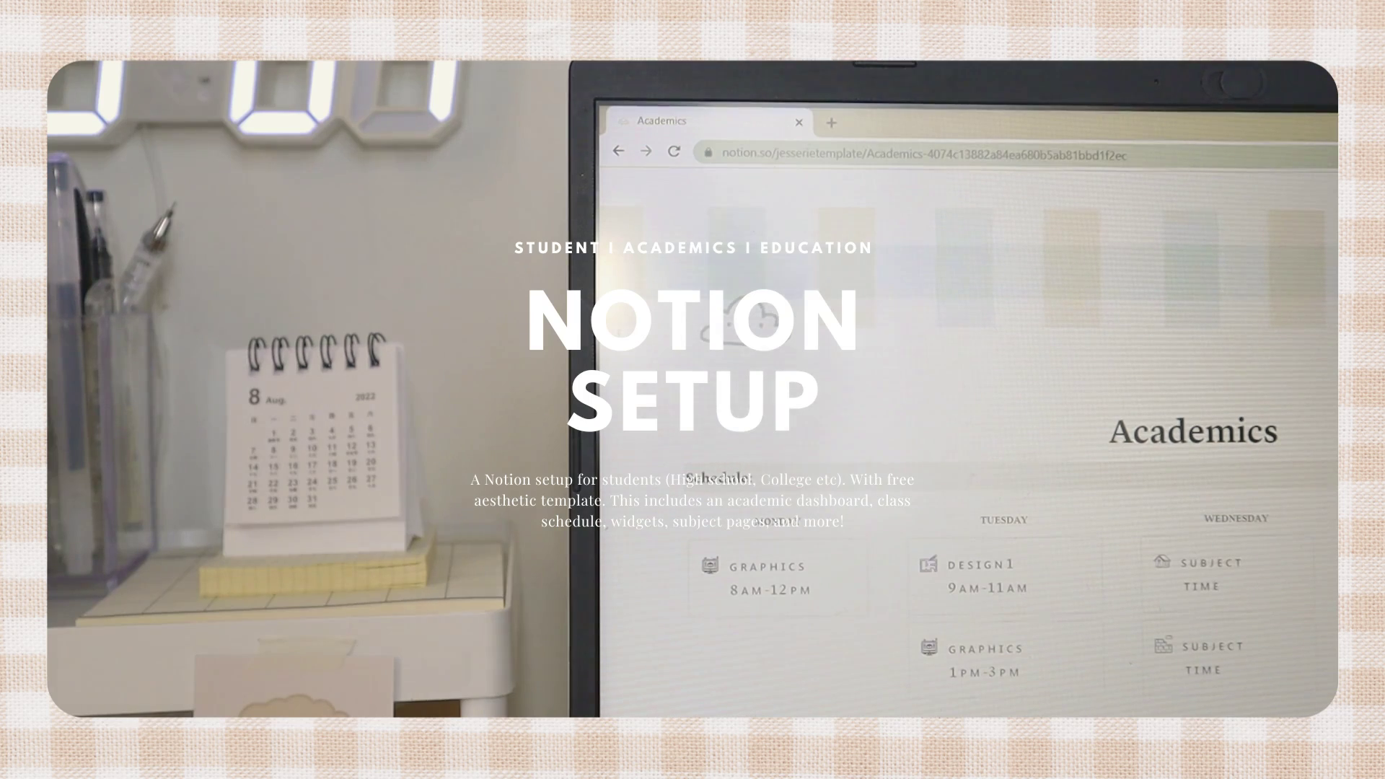
scroll(967, 462, "down", 10)
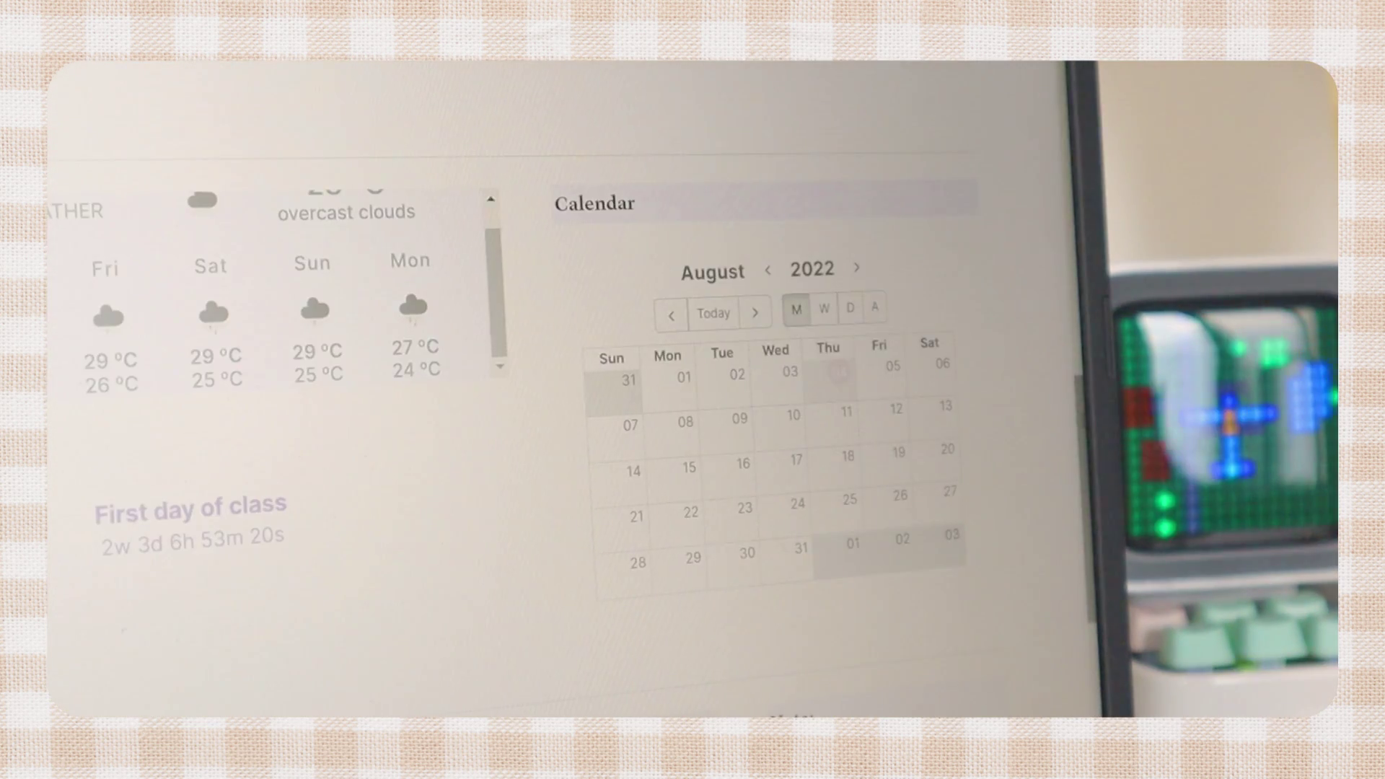
scroll(1076, 508, "down", 8)
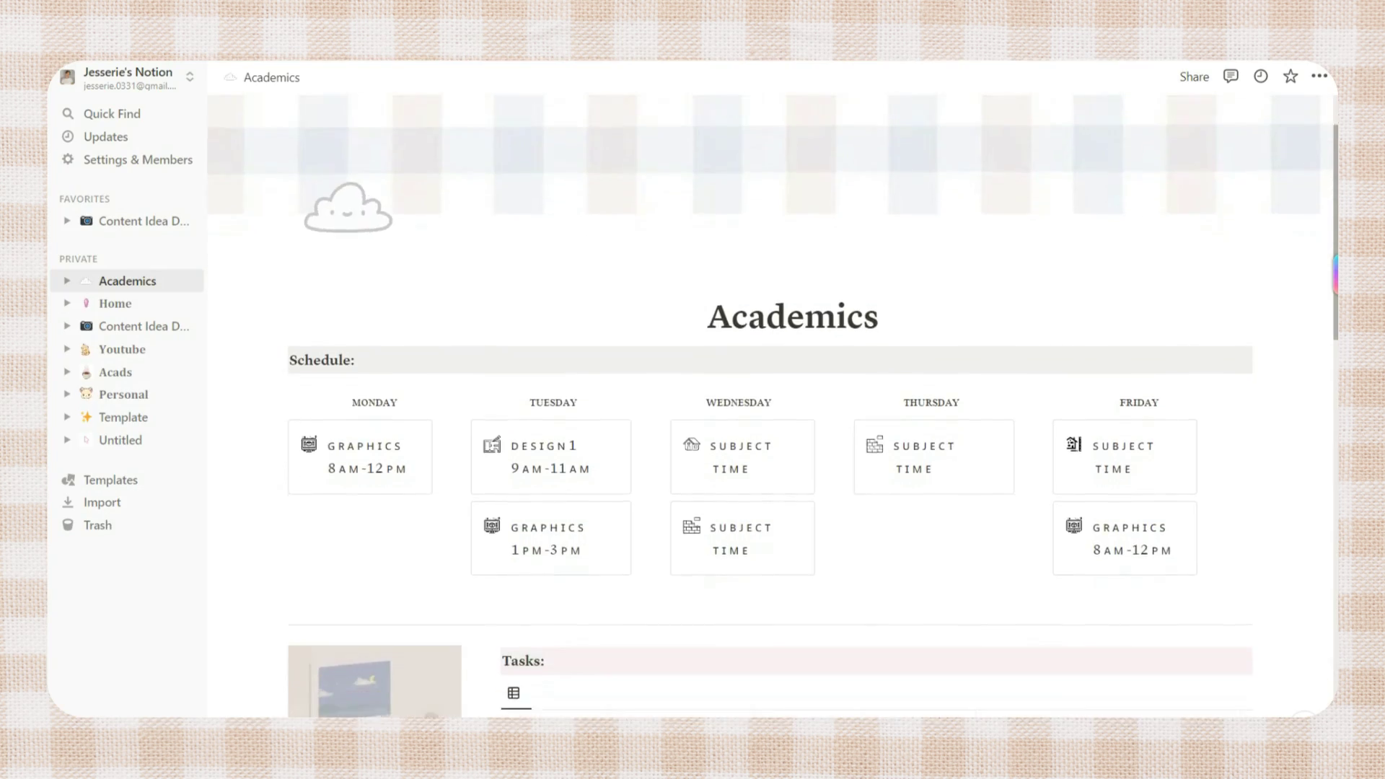
scroll(774, 407, "down", 6)
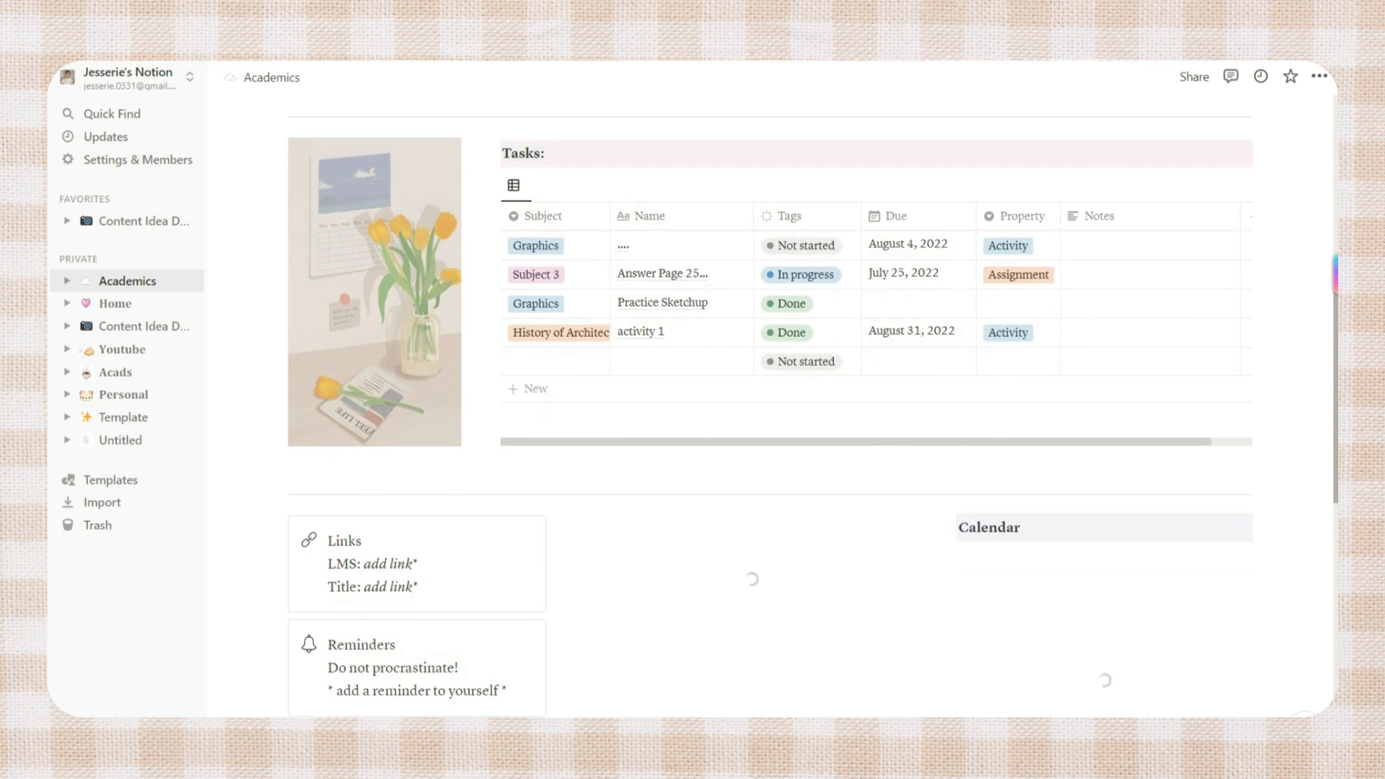
scroll(774, 406, "down", 5)
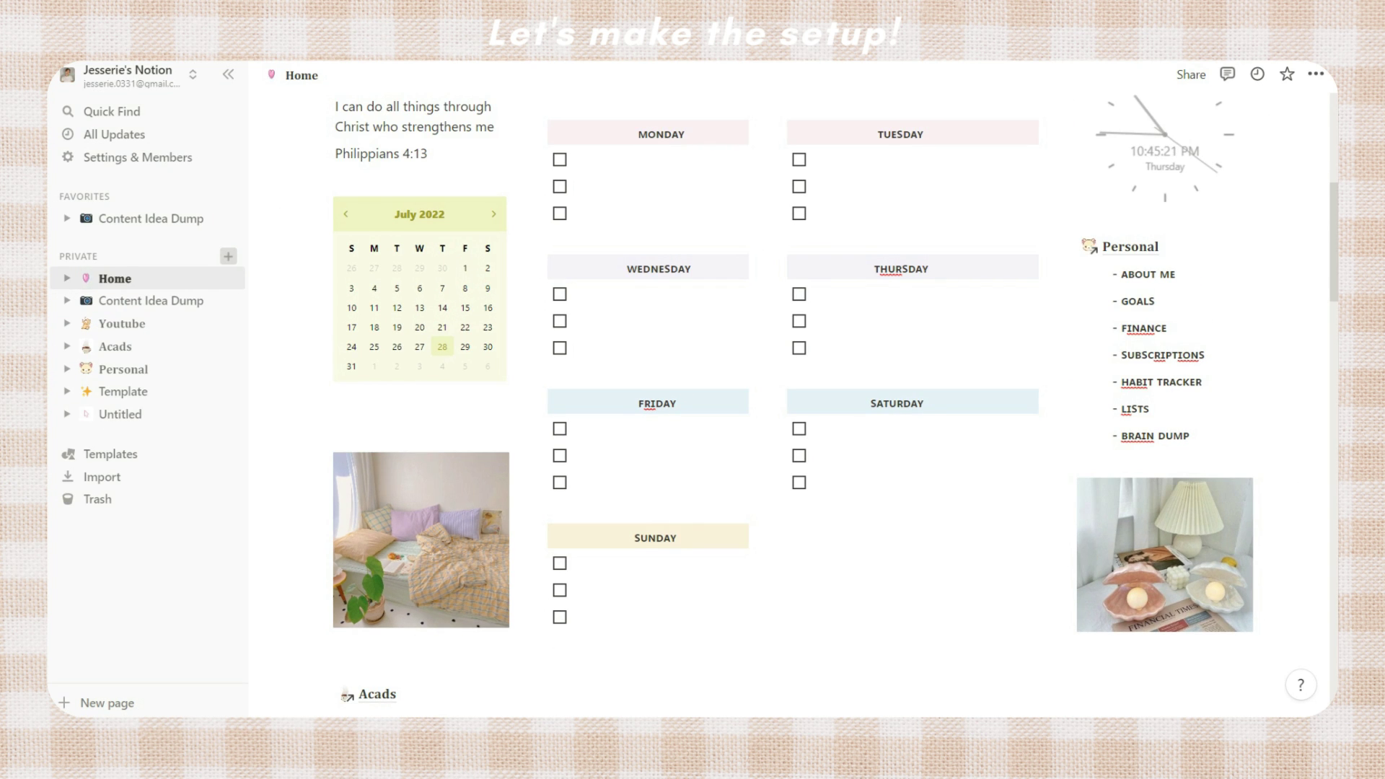
Step: Create a new private page titled "Academics"
left_click(228, 256)
type("A")
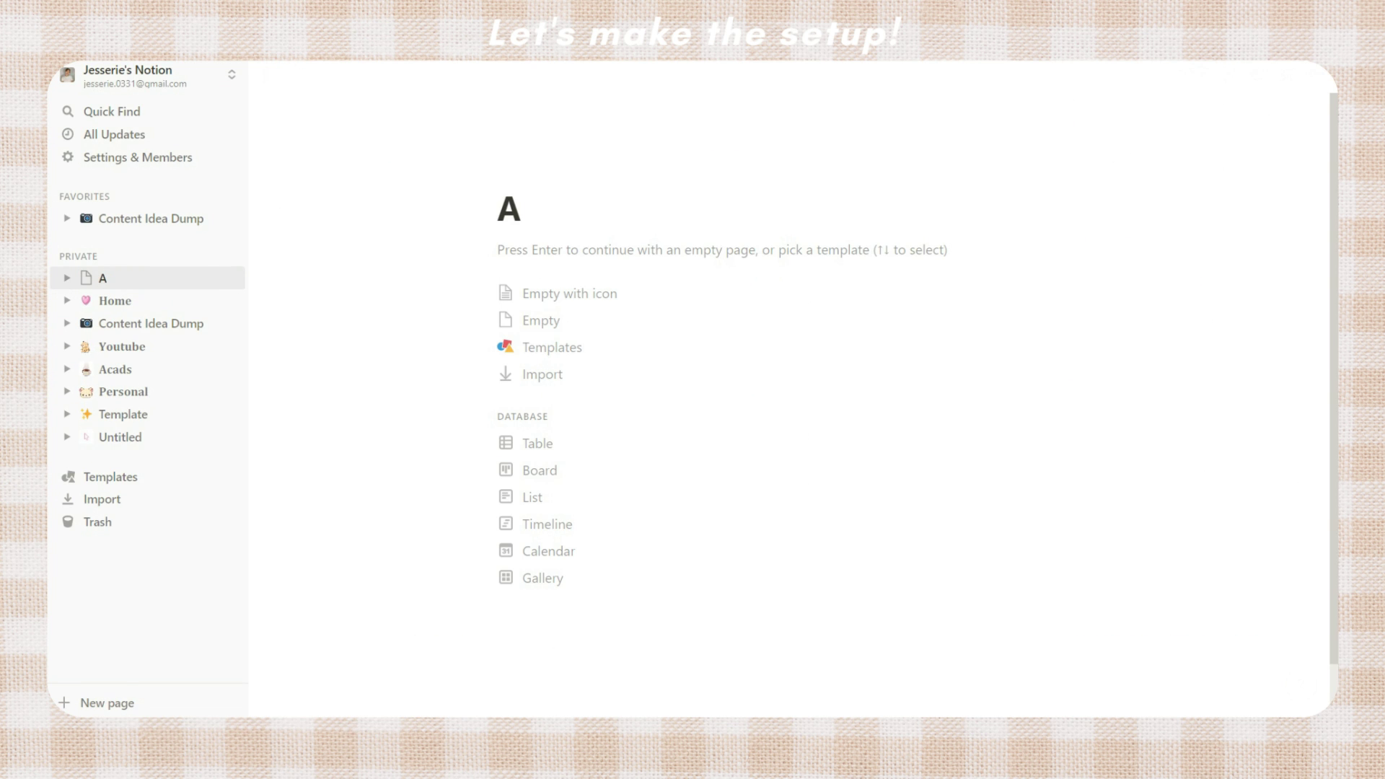
type("ca")
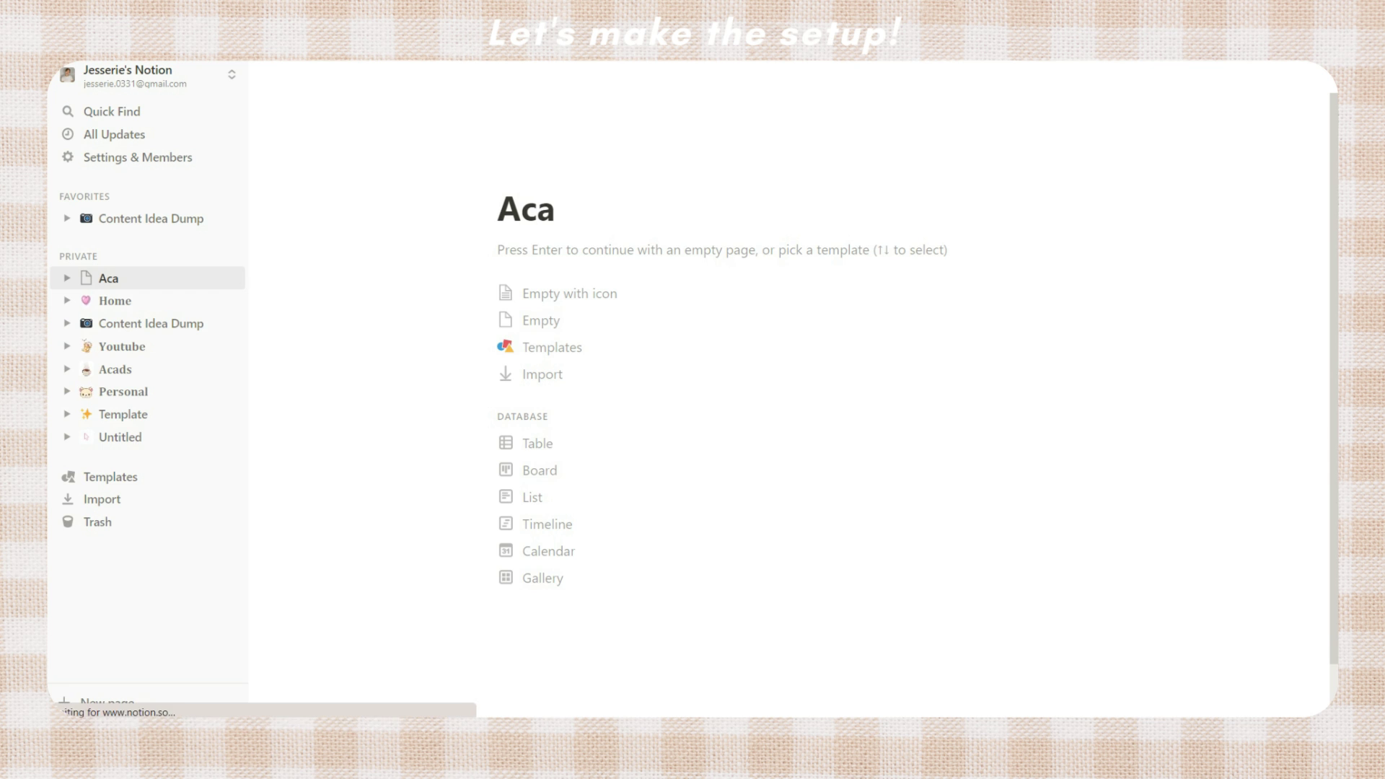
type("demics")
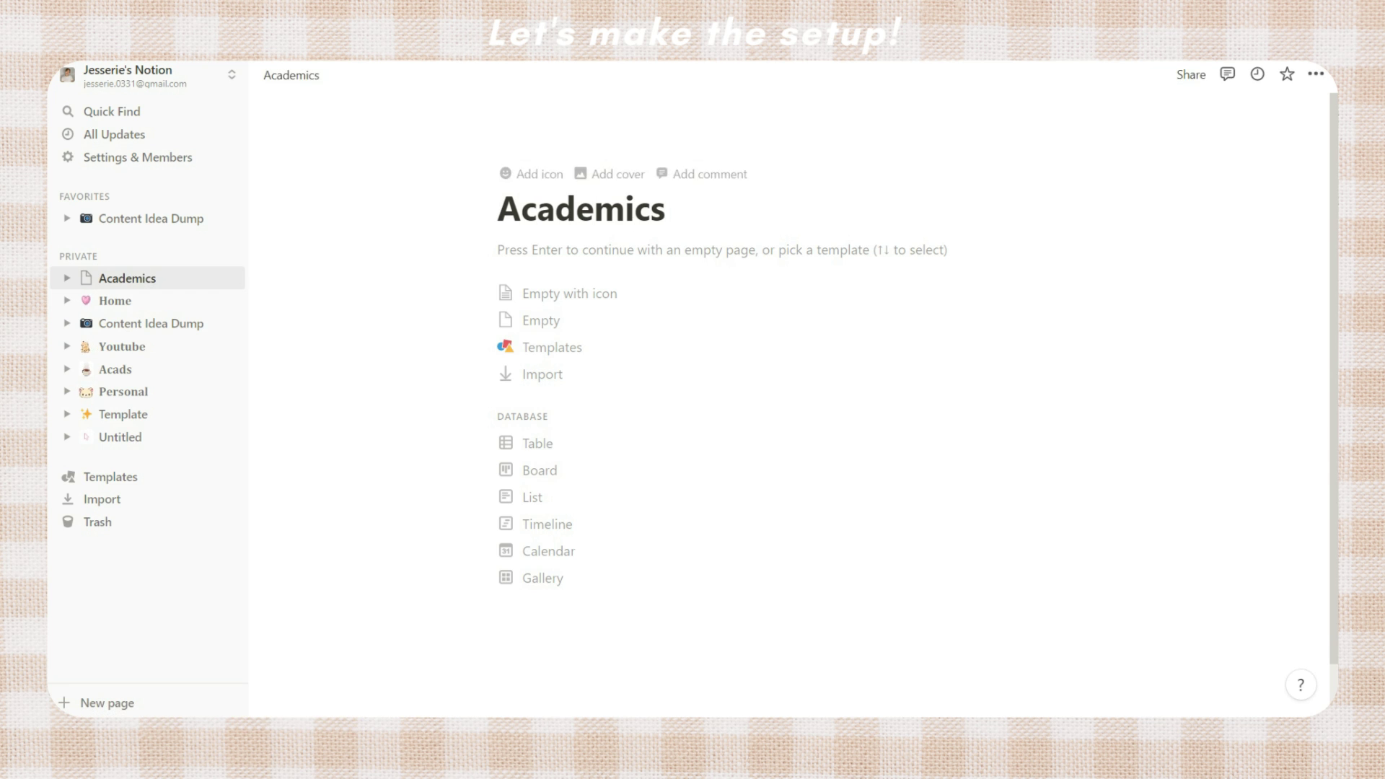
Step: Set the Academics page's font style to Serif and turn on full width, leaving small text off
left_click(1316, 73)
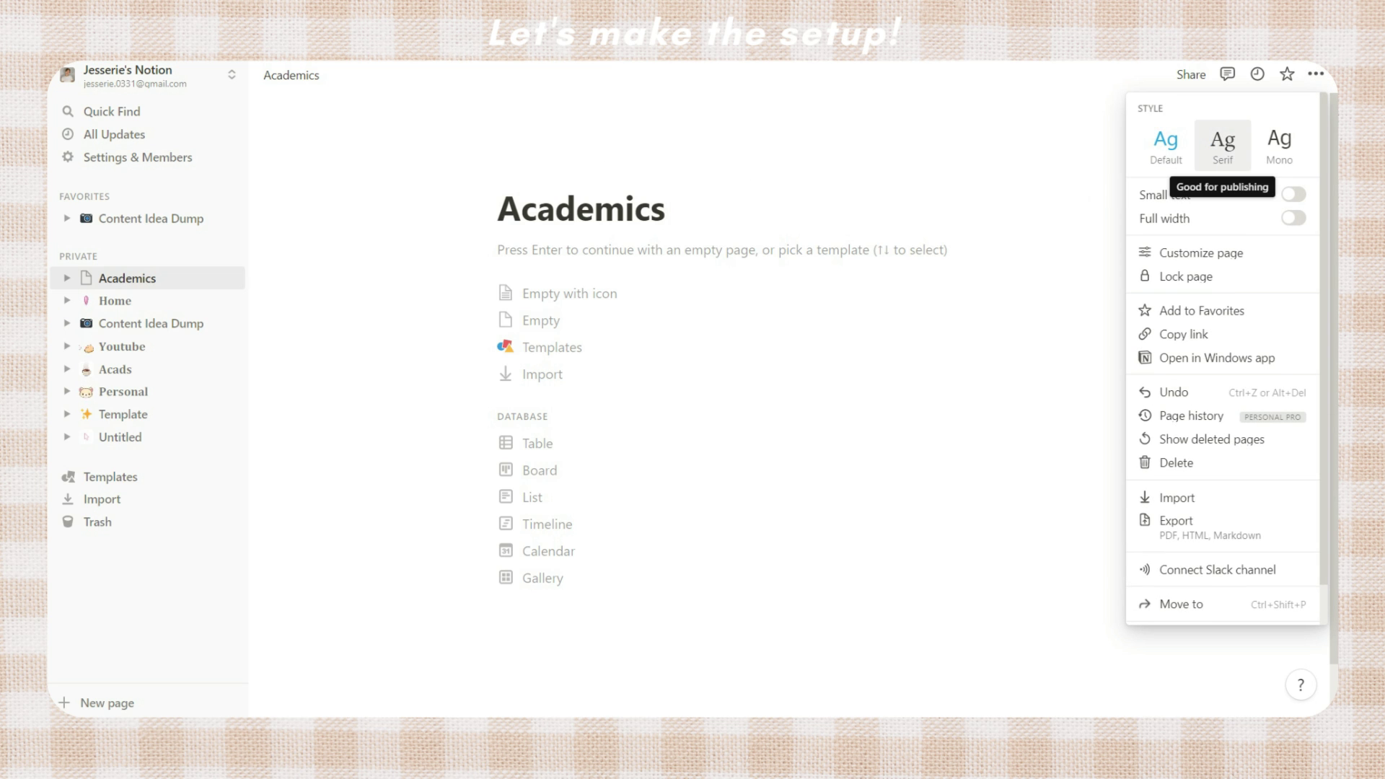
left_click(1223, 144)
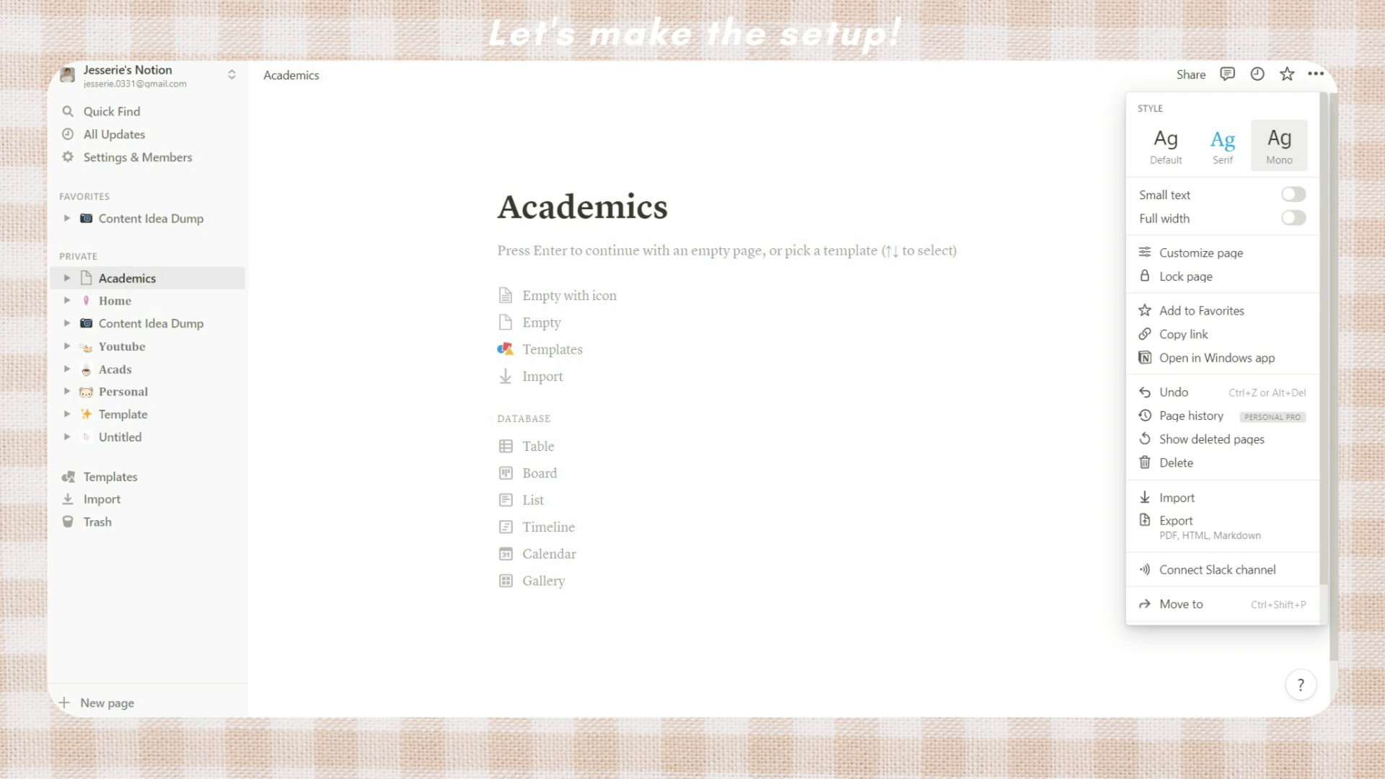
left_click(1293, 194)
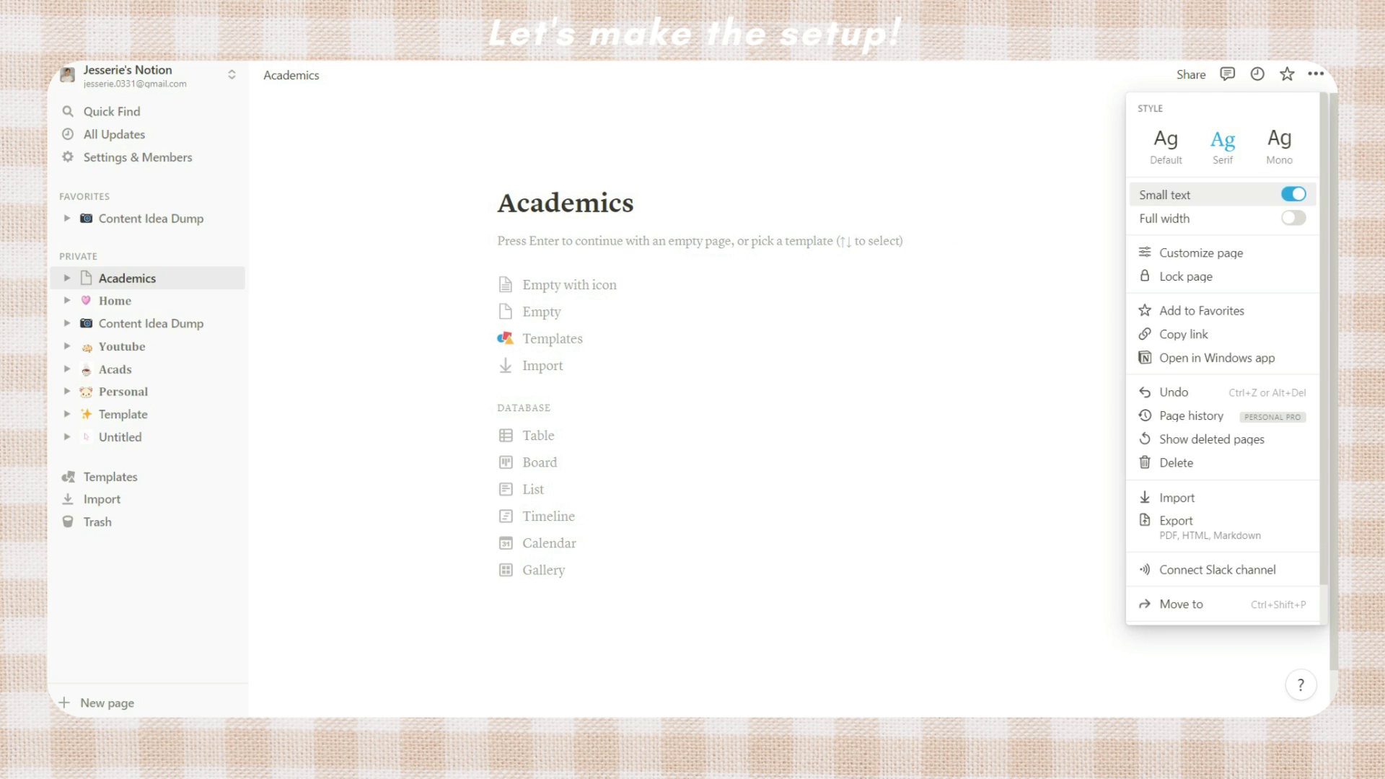
left_click(1294, 194)
left_click(1293, 218)
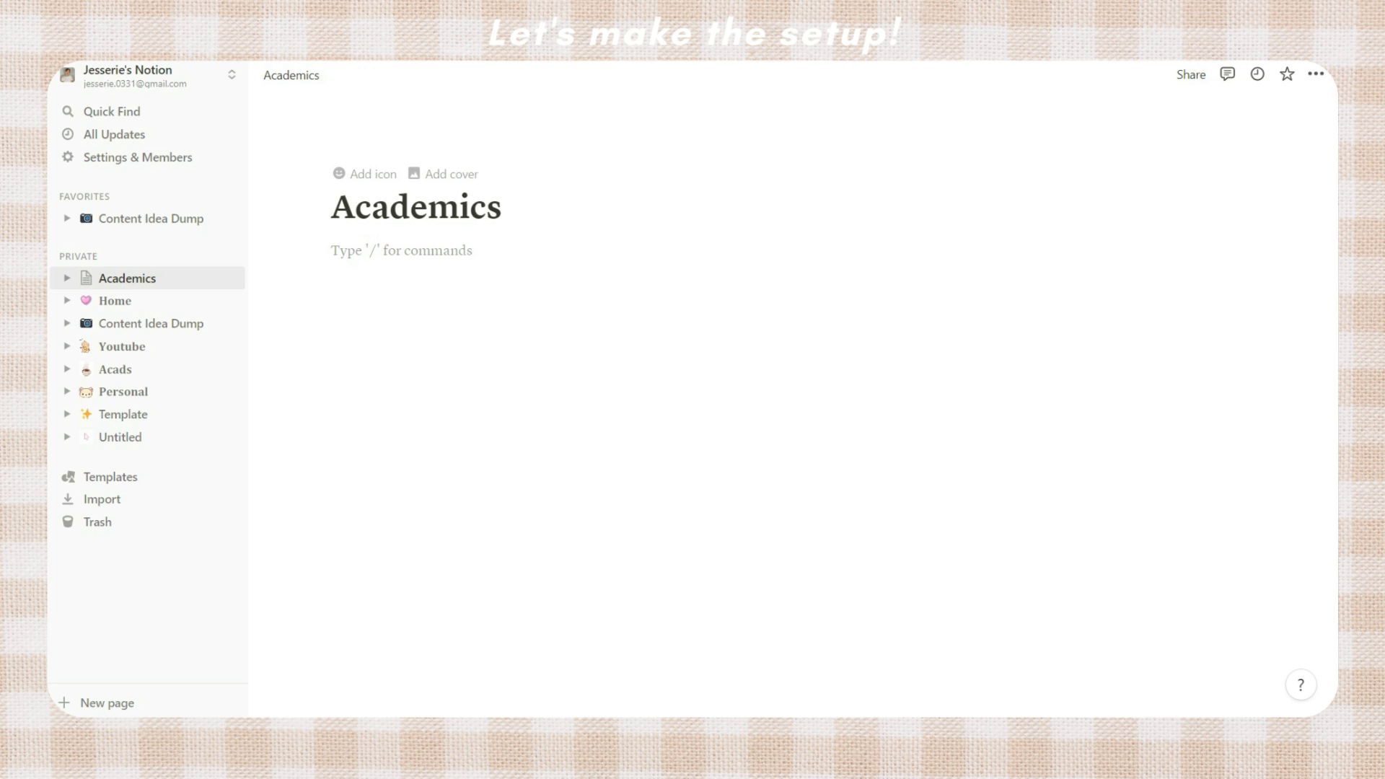
Step: Add an icon to the Academics page and replace it with the uploaded outline image of a smiling cloud
left_click(365, 173)
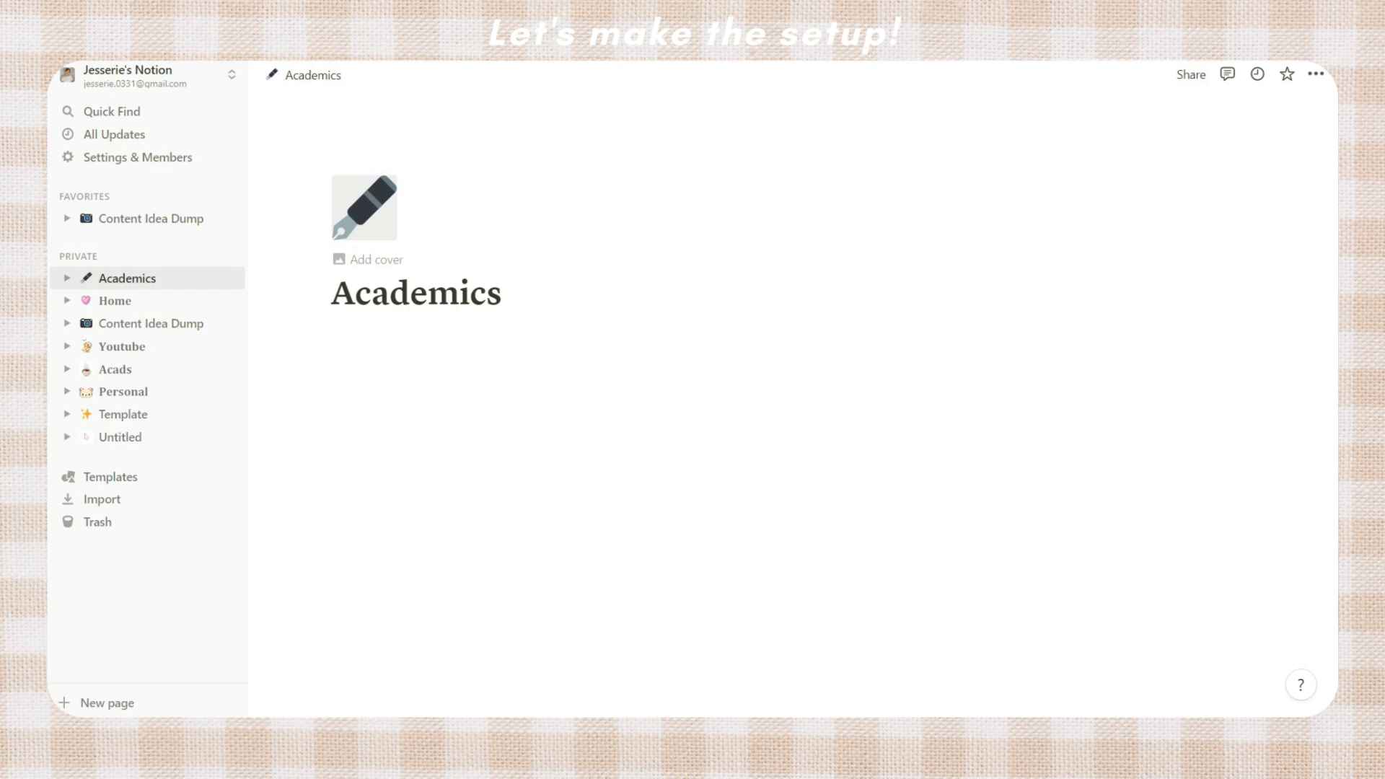
left_click(364, 208)
left_click(314, 261)
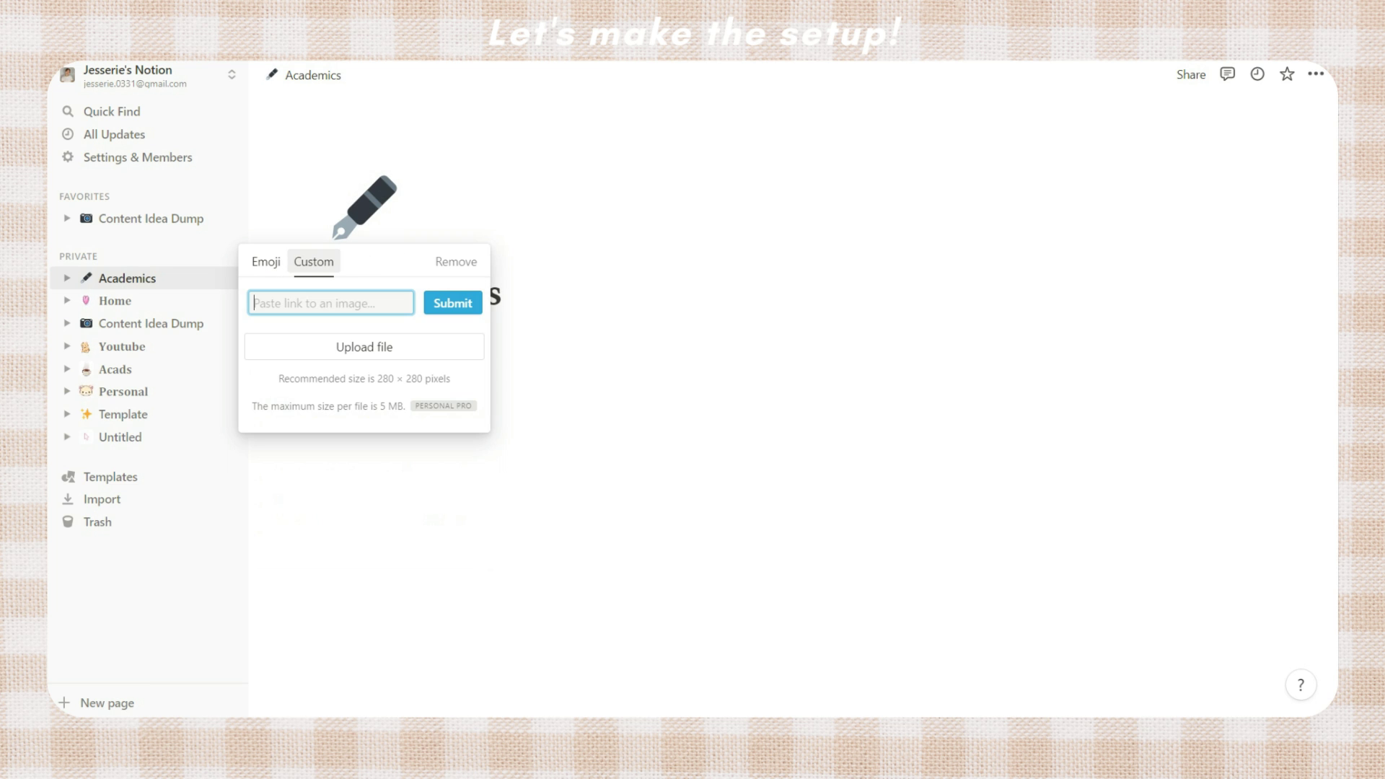
left_click(364, 347)
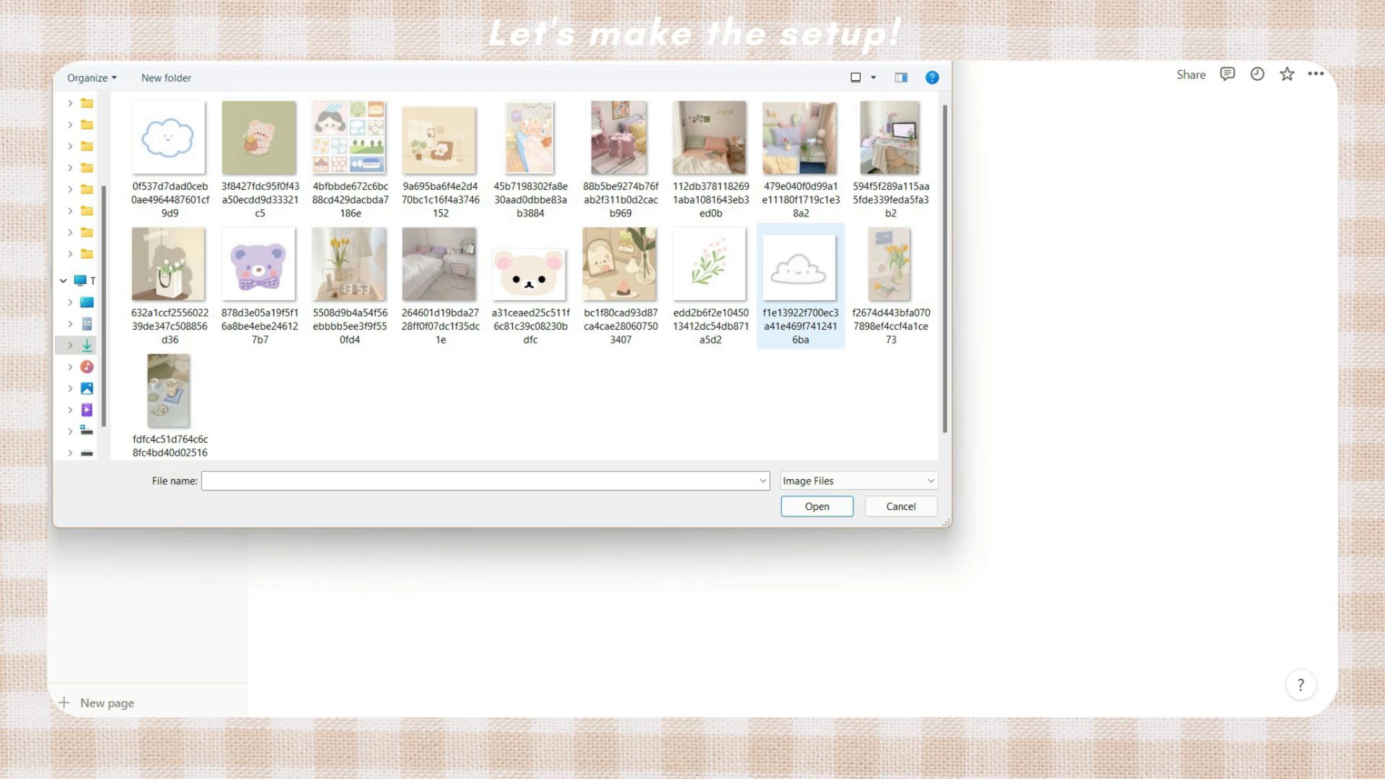
double_click(799, 270)
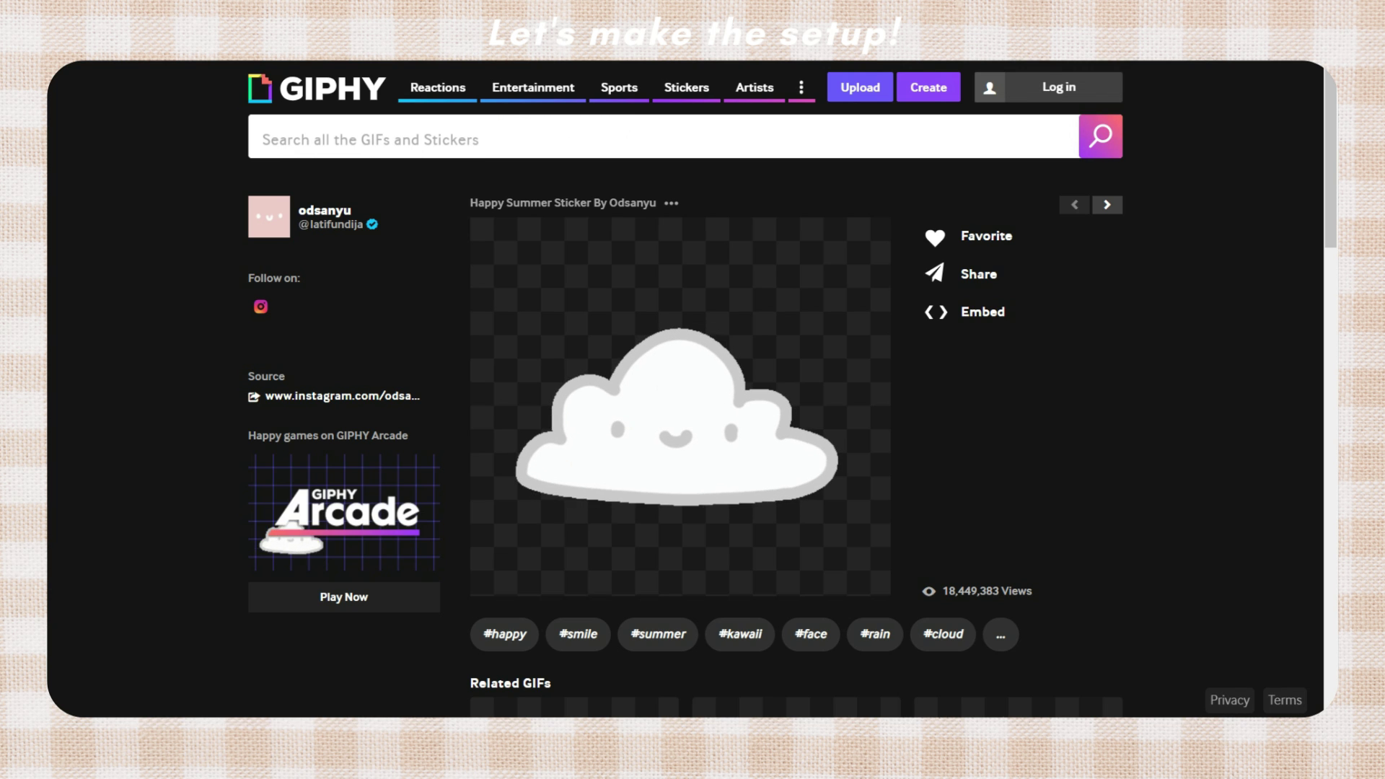
Step: Copy the link of the smiling cloud "Happy Summer Sticker" from GIPHY and use it as the Academics page icon
left_click(962, 273)
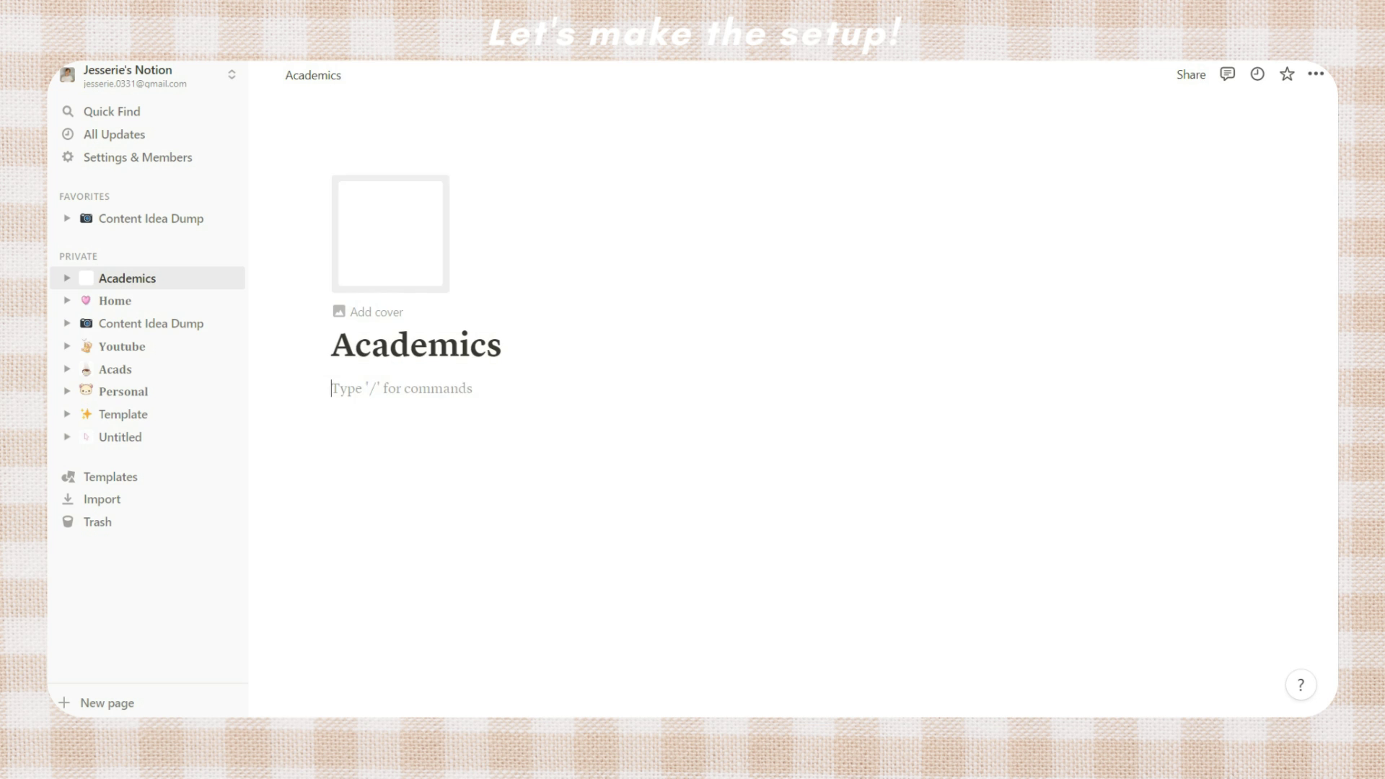
left_click(391, 234)
key("ctrl+v")
key("Return")
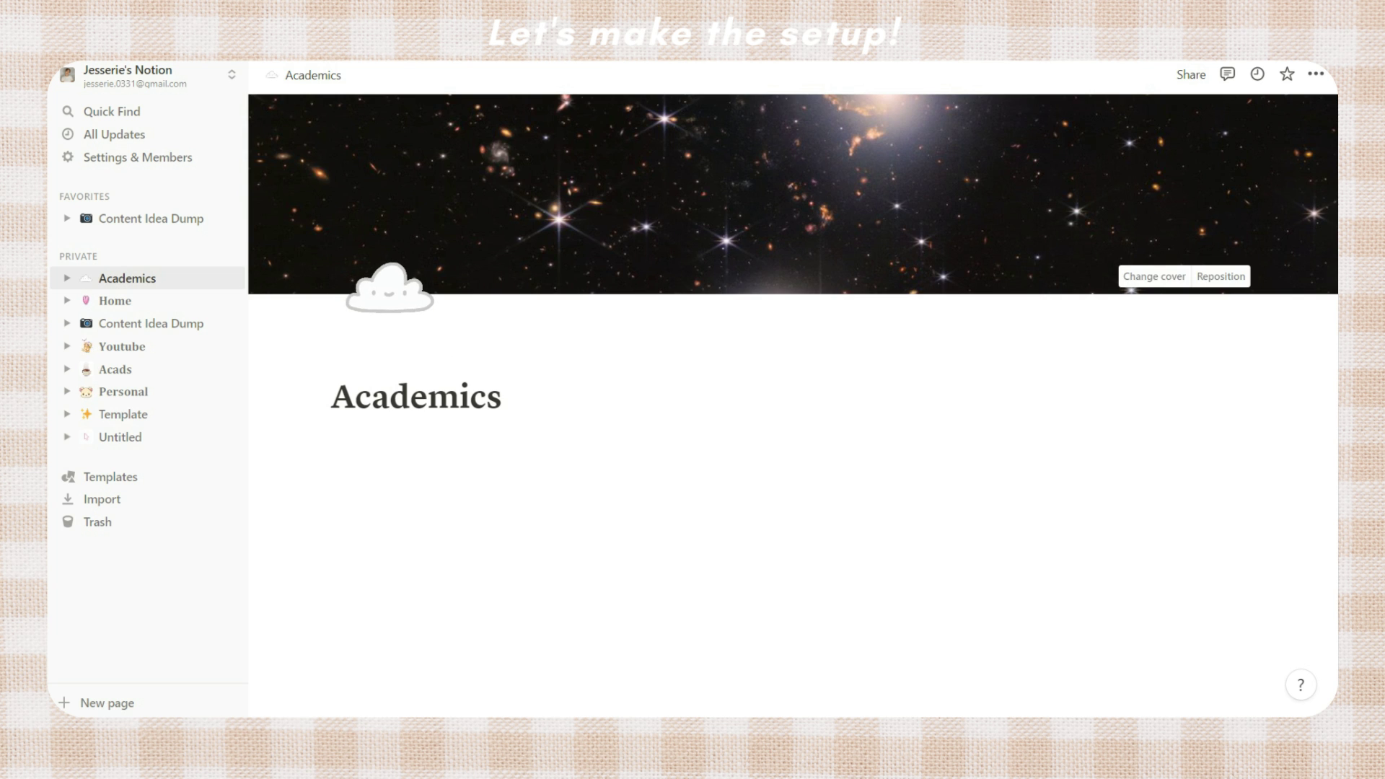
Step: Replace the page cover with a pastel plaid image found on Pinterest and reposition it slightly upward
left_click(1155, 277)
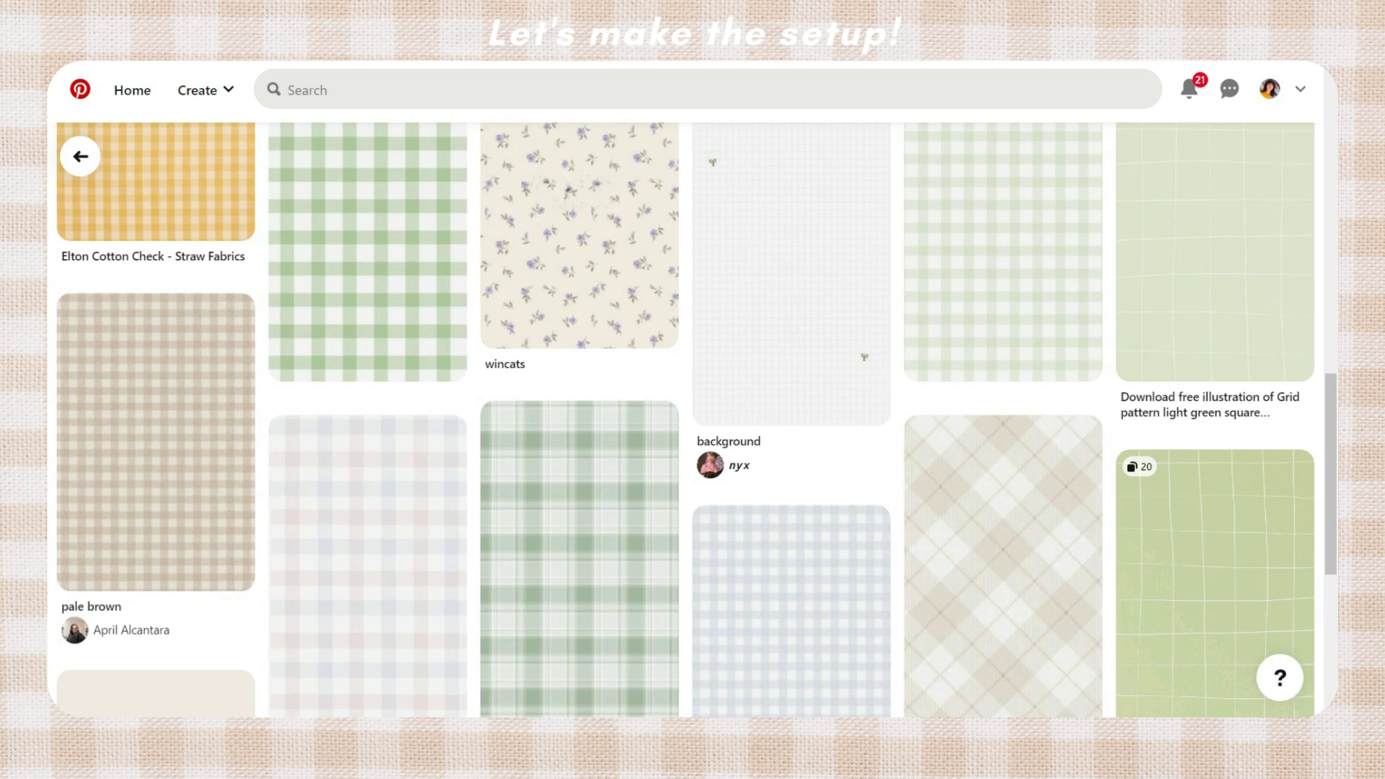
scroll(579, 404, "down", 3)
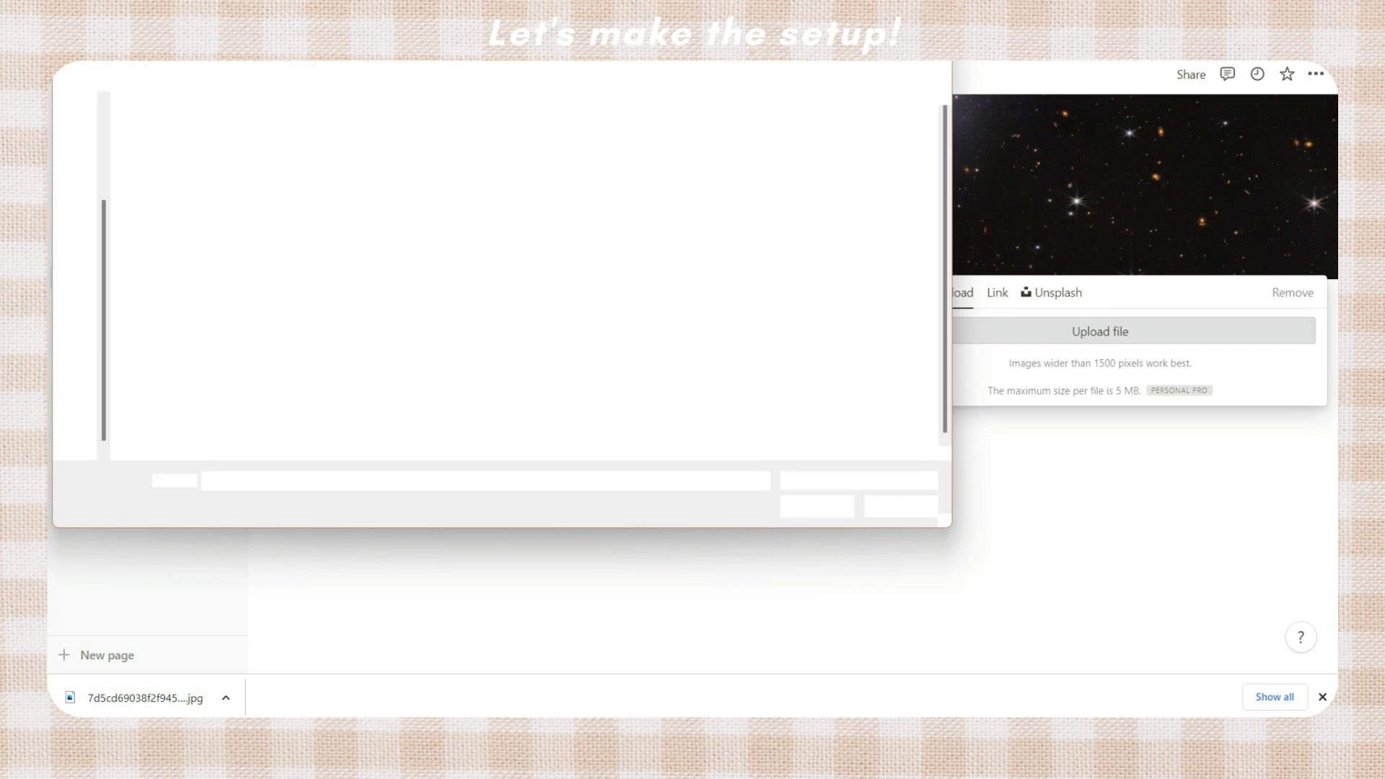
double_click(439, 156)
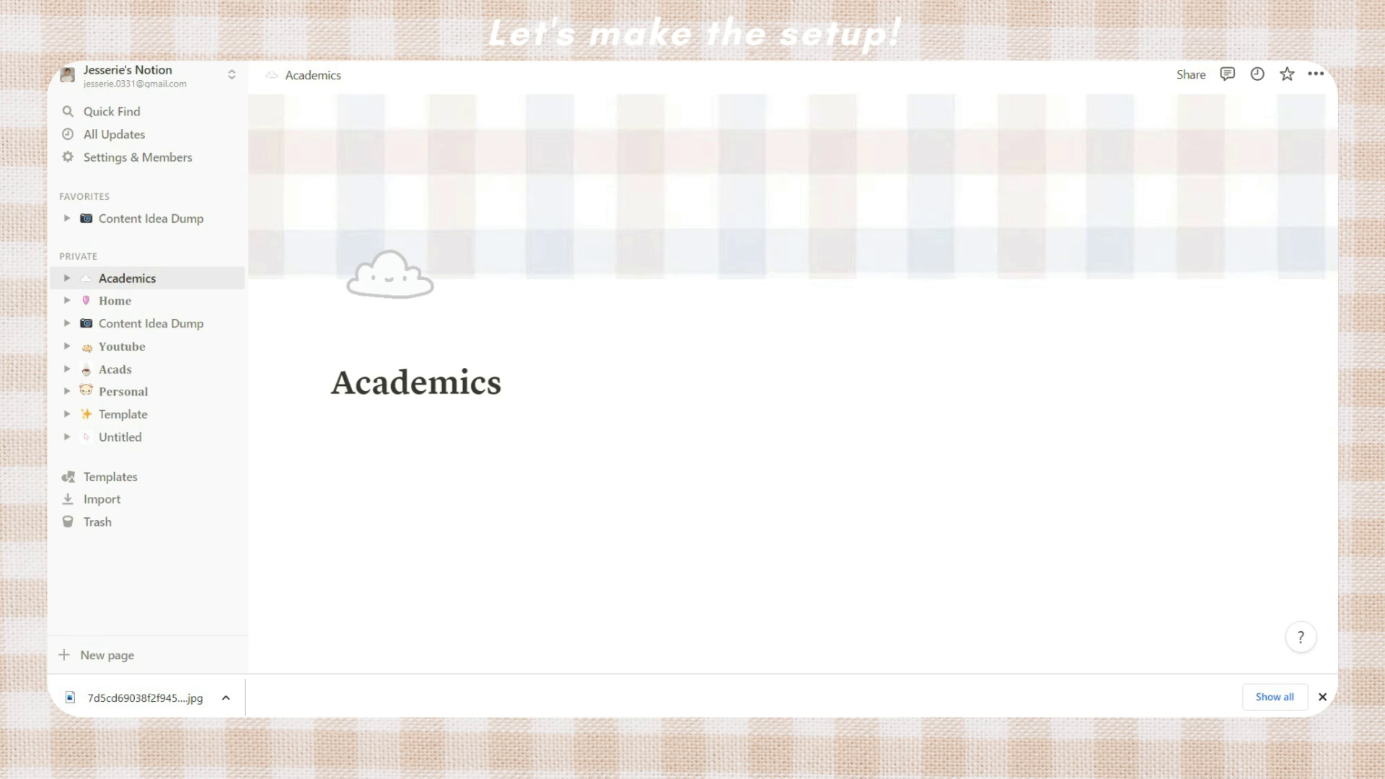
left_click(1221, 262)
left_click_drag(794, 189, 793, 164)
left_click(1174, 262)
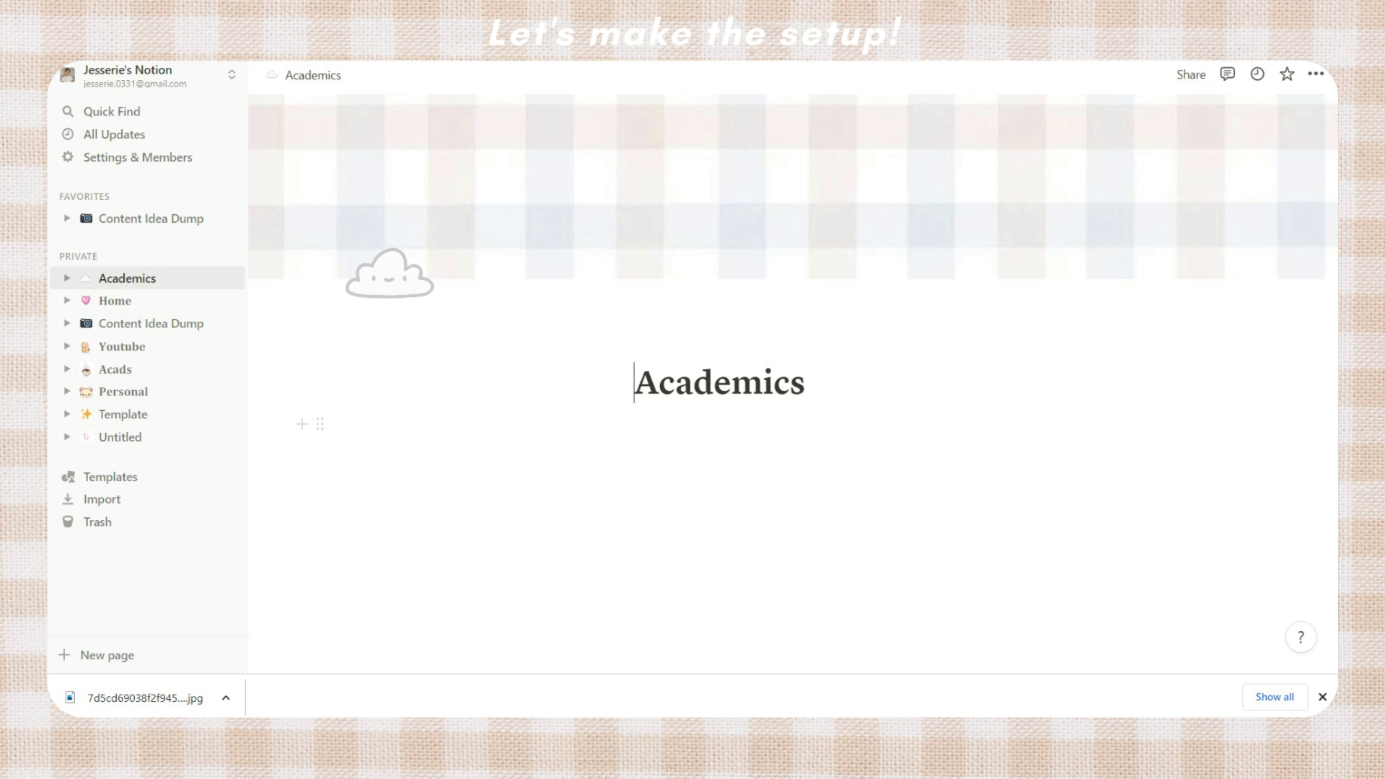
Step: Insert a callout block directly below the Academics title
left_click(331, 425)
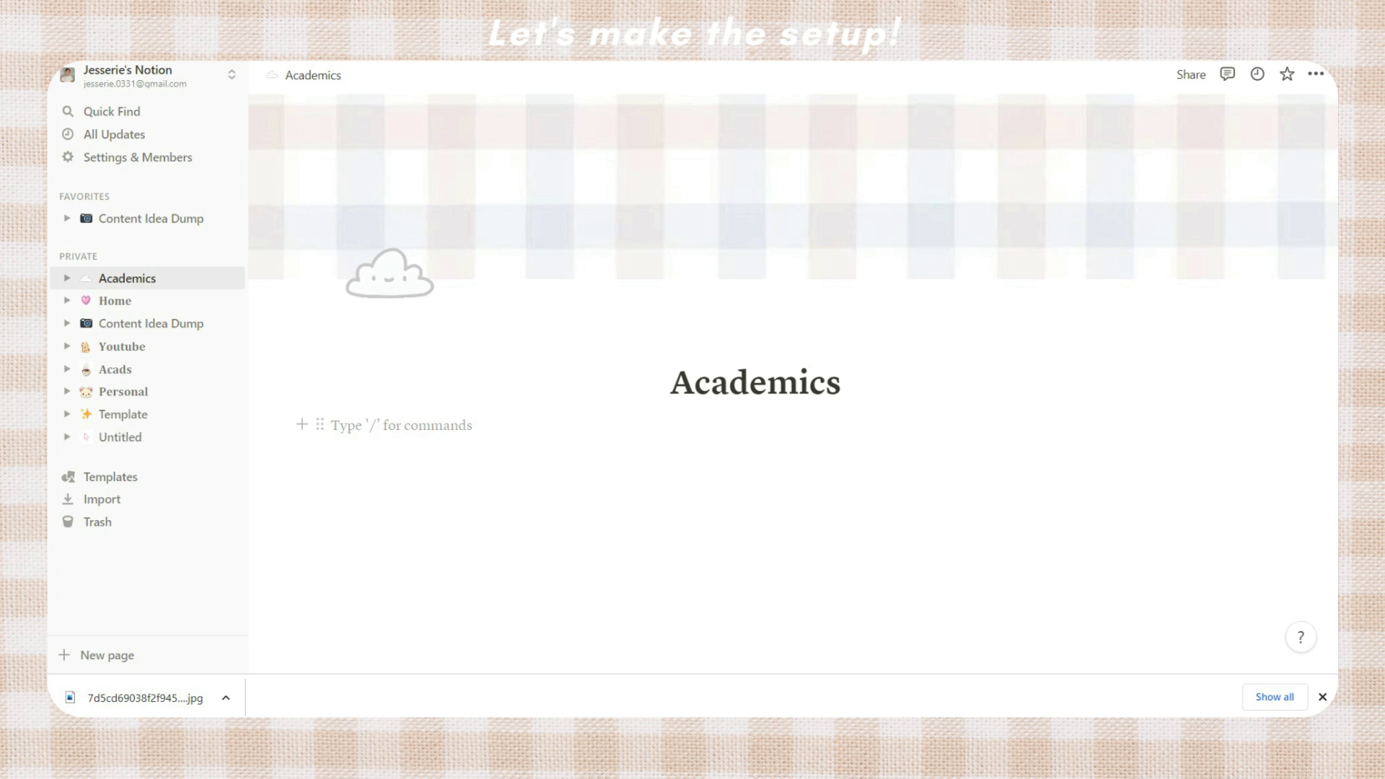
type("/")
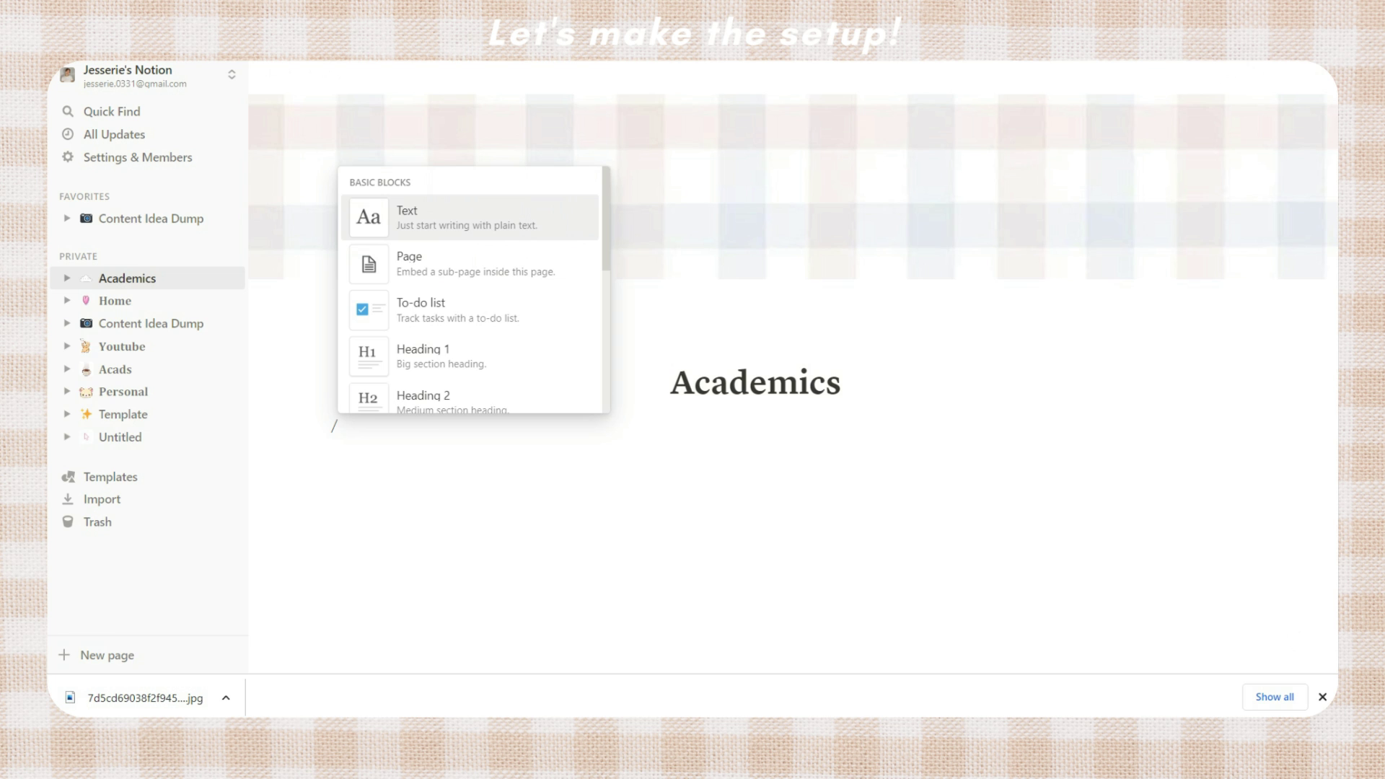
type("ca")
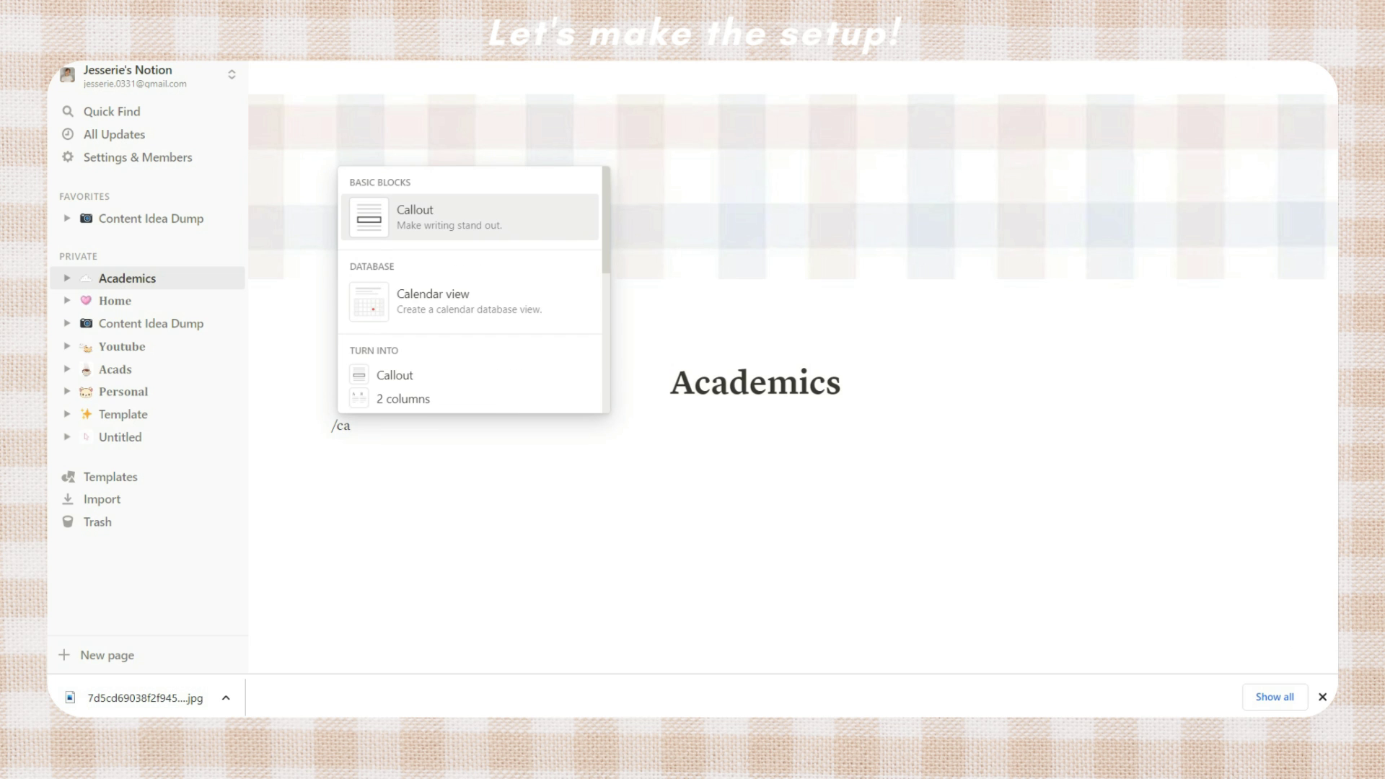
type("ll")
key("Return")
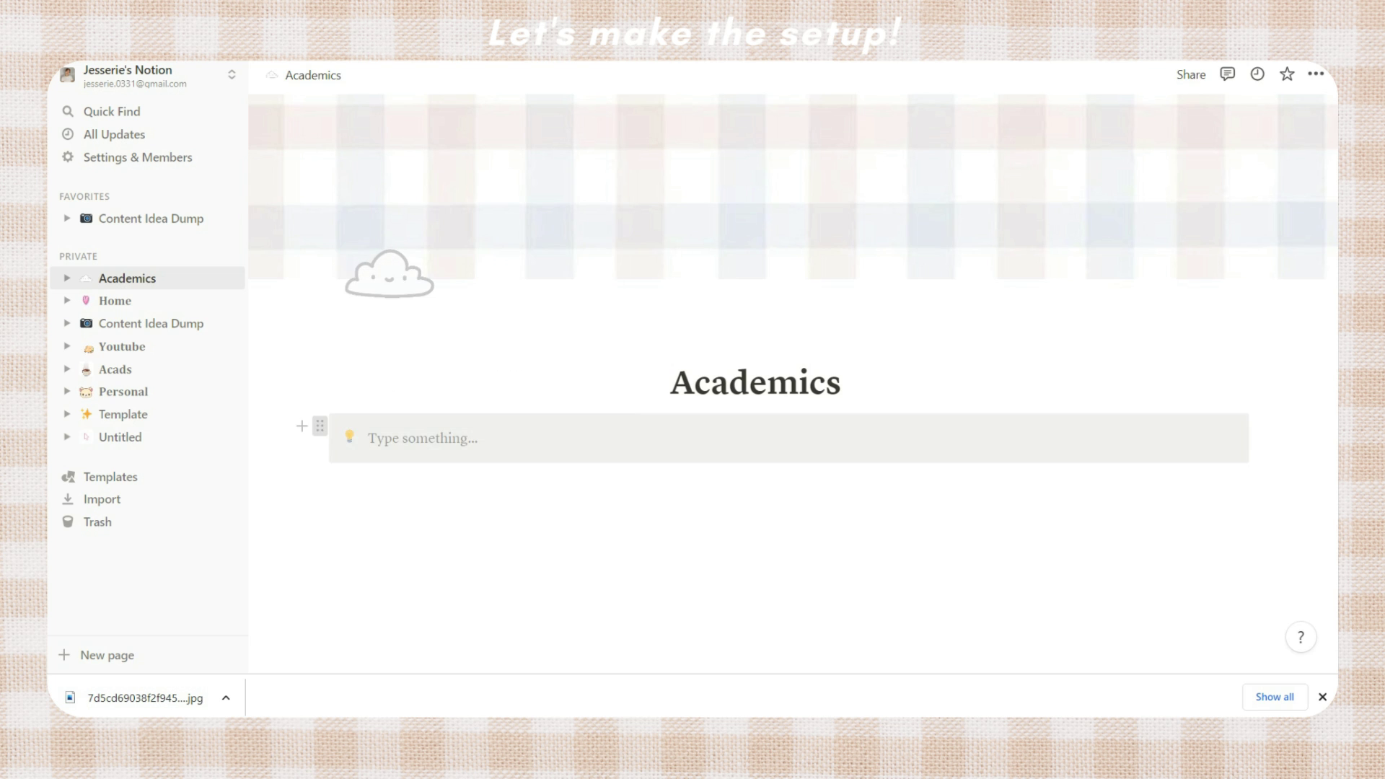
Step: Set the callout to the default background and add a "Schedule:" text line above it
left_click(319, 425)
mouse_move(202, 522)
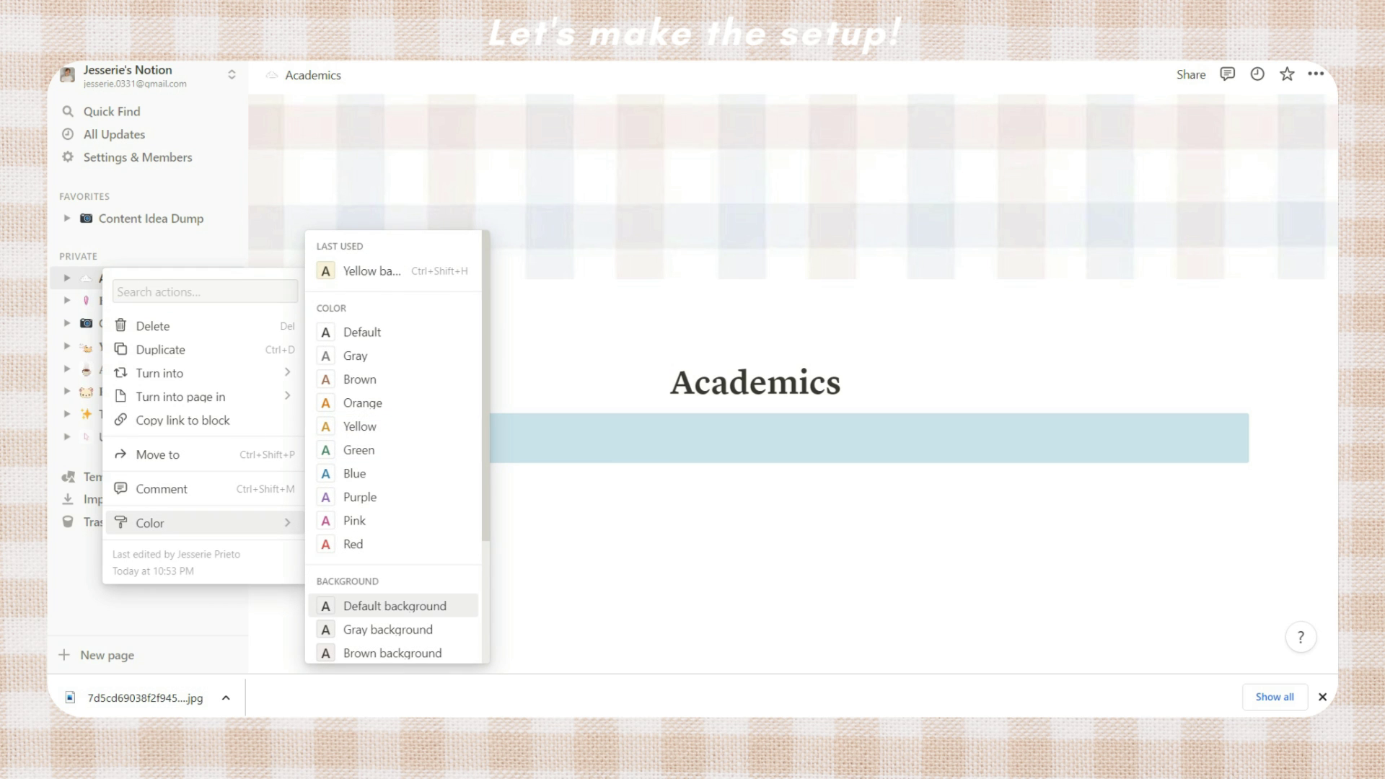
scroll(397, 447, "down", 3)
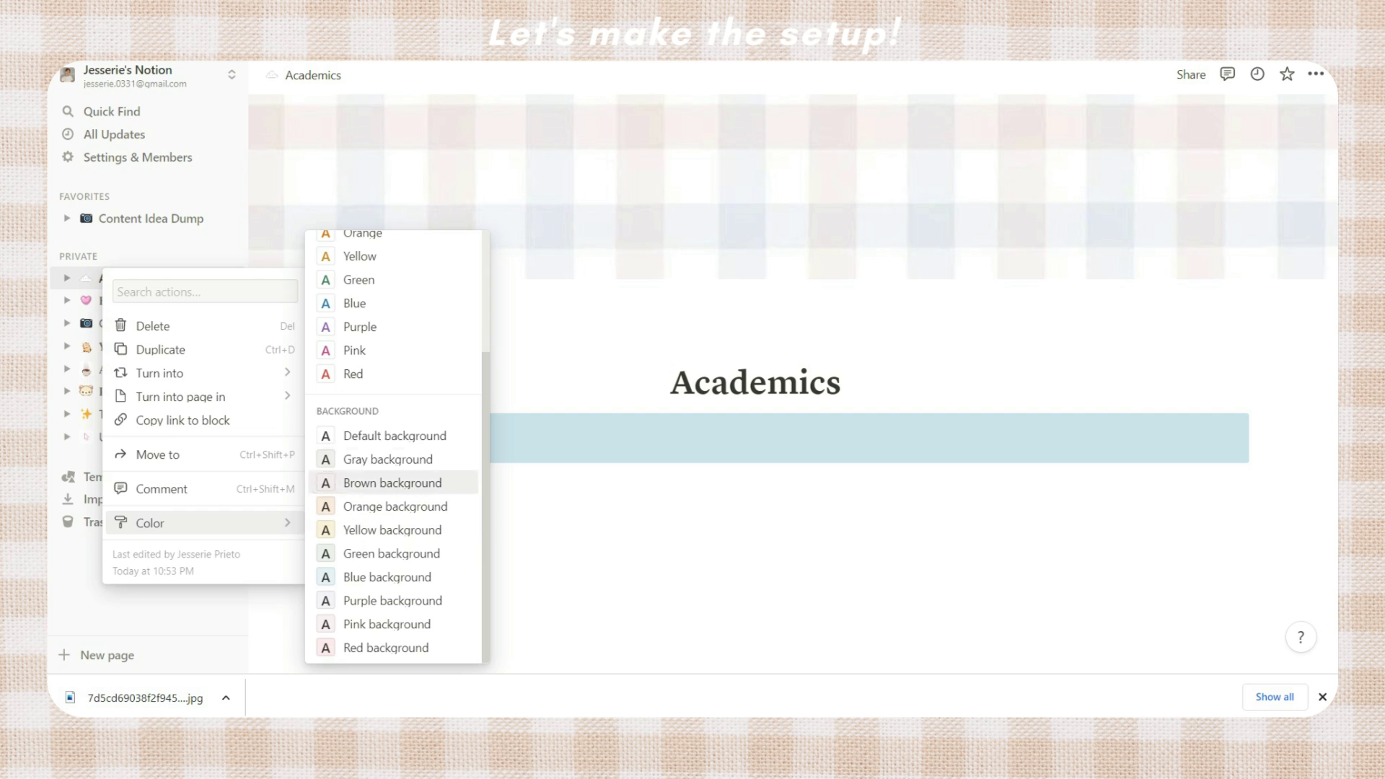
left_click(393, 436)
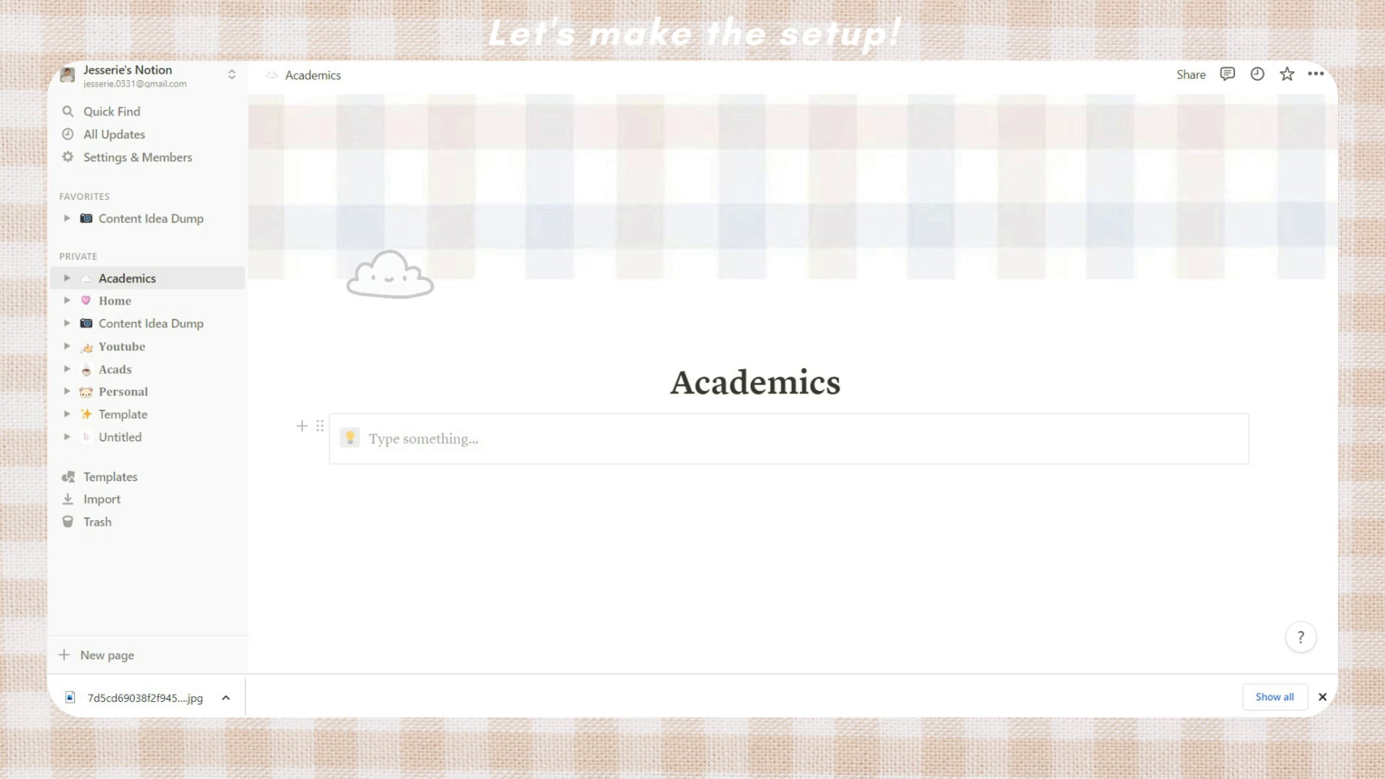
key("Return")
type("Schedule:")
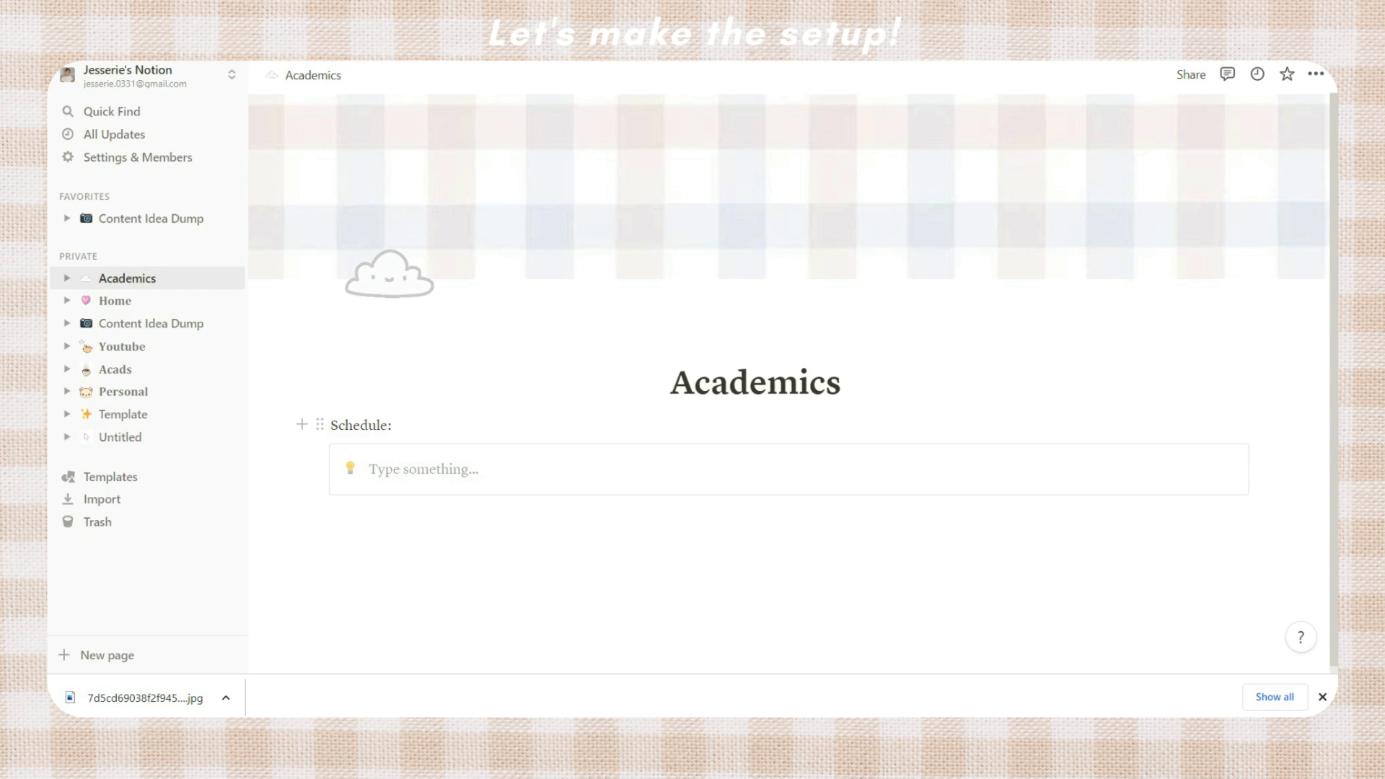
Step: Switch to the font changer website and enter "Monday, Tuesday, Wednesday, Thursday, Friday, Saturday Sunday" as the text to convert
key("ctrl+Tab")
type("Monda")
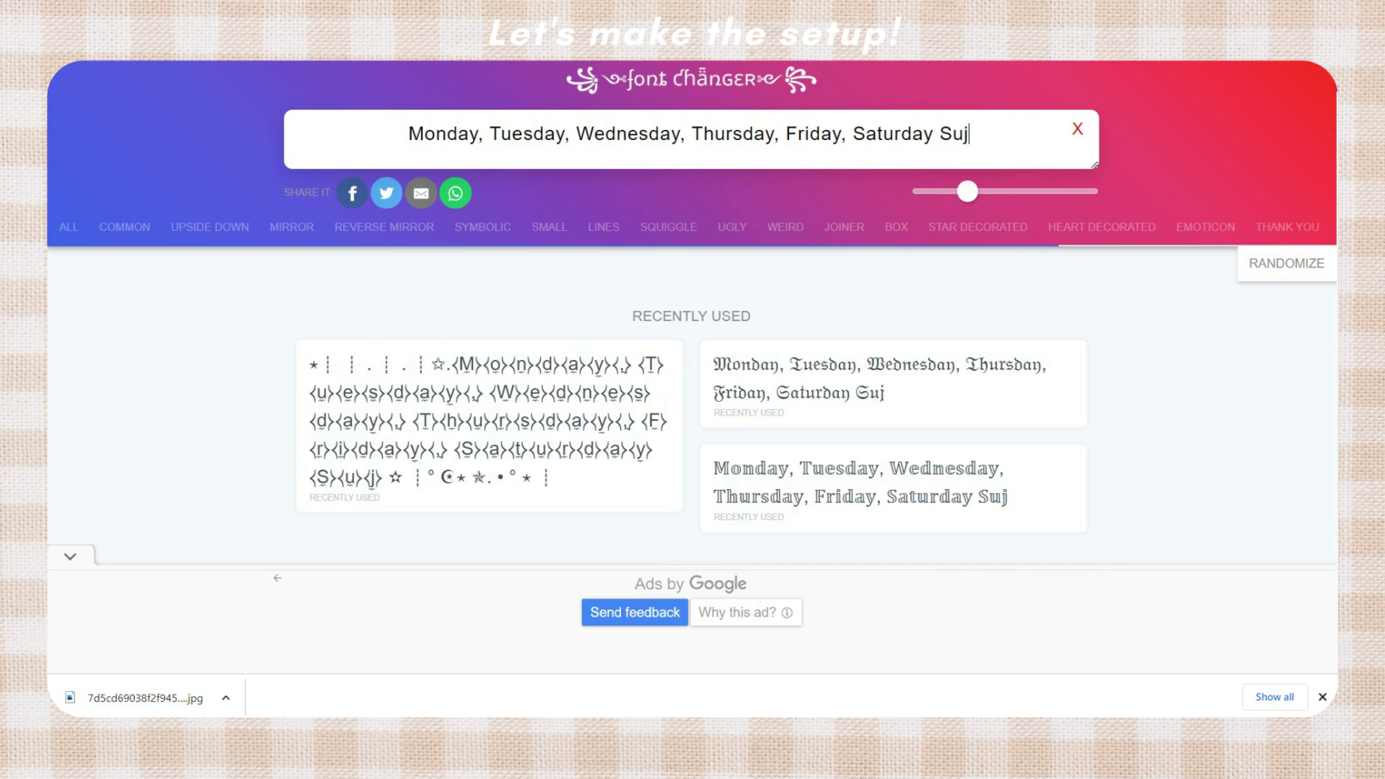
key("BackSpace")
type("nday")
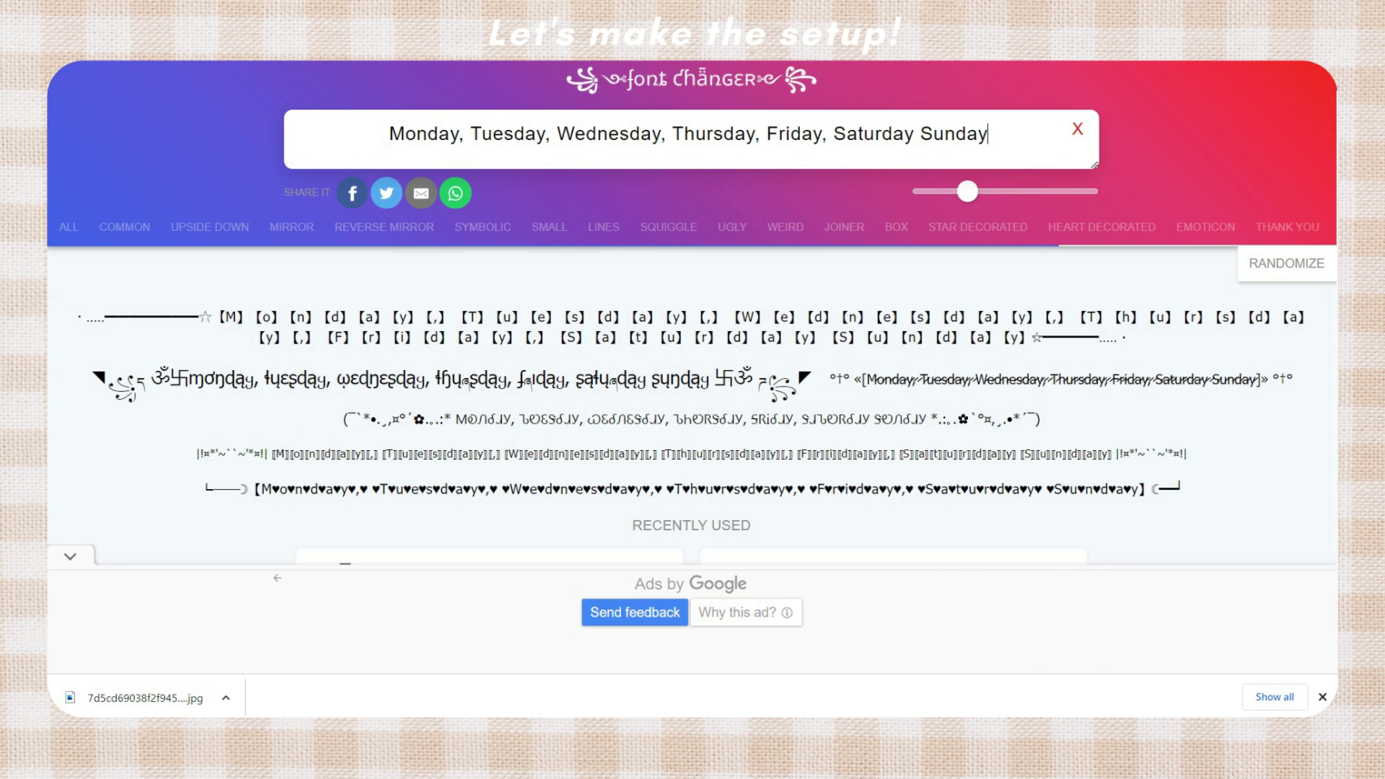
Step: Copy the weekday names in the small-capitals style from the Small group of generated fonts
scroll(691, 404, "down", 15)
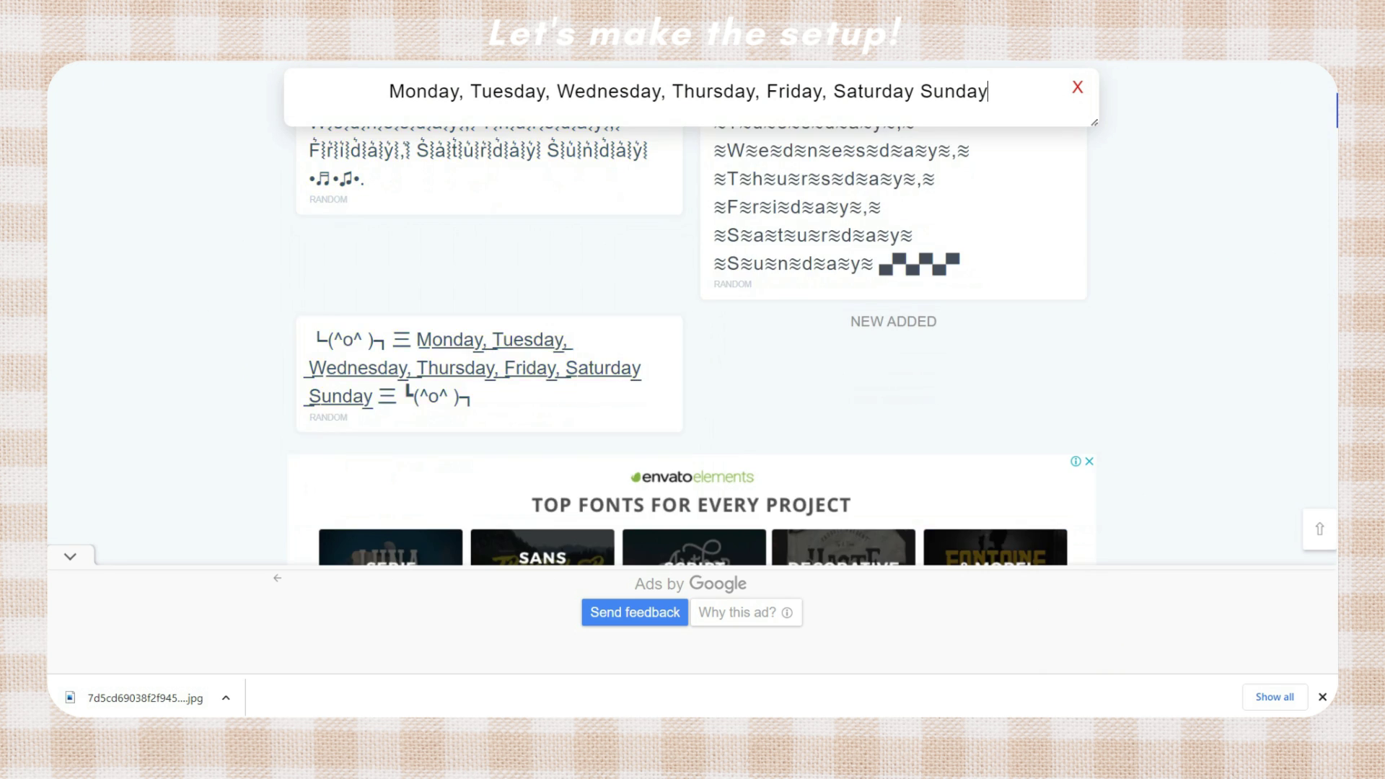
scroll(691, 346, "down", 5)
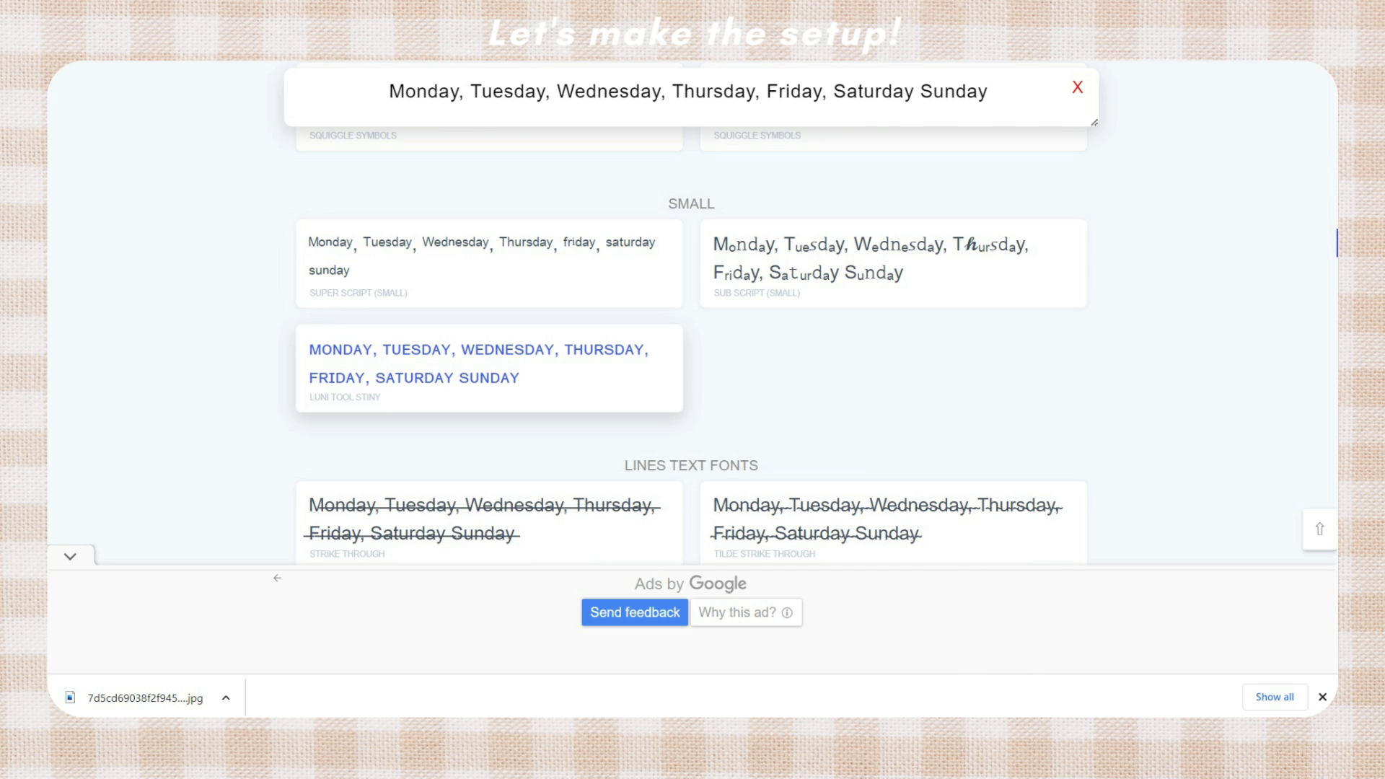
left_click(489, 368)
scroll(691, 361, "down", 5)
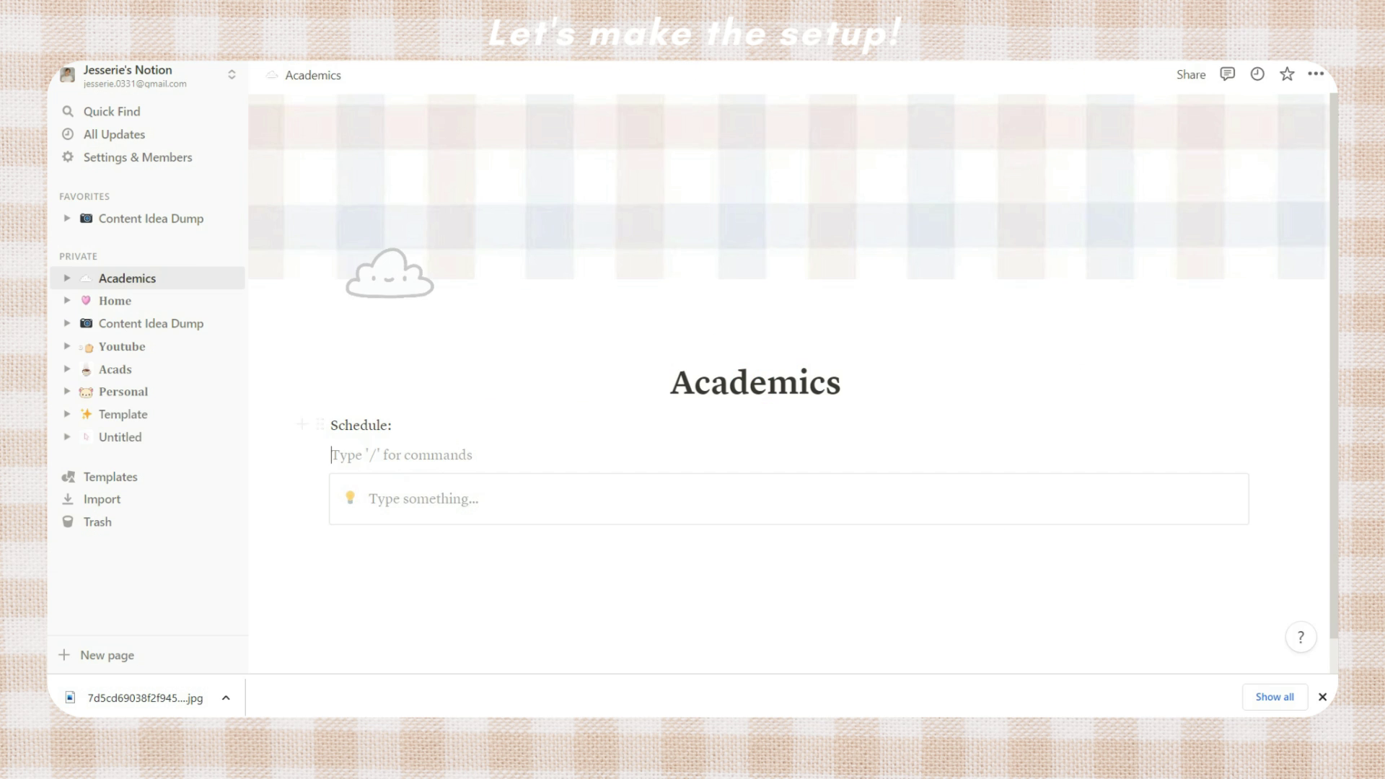
Step: Paste the small-capitals weekday names on a line above the callout and split MONDAY onto its own line
key("Return")
type("MONDAY, TUESDAY, WEDNESDAY, THURSDAY, FRIDAY, SATURDAY SUNDAY")
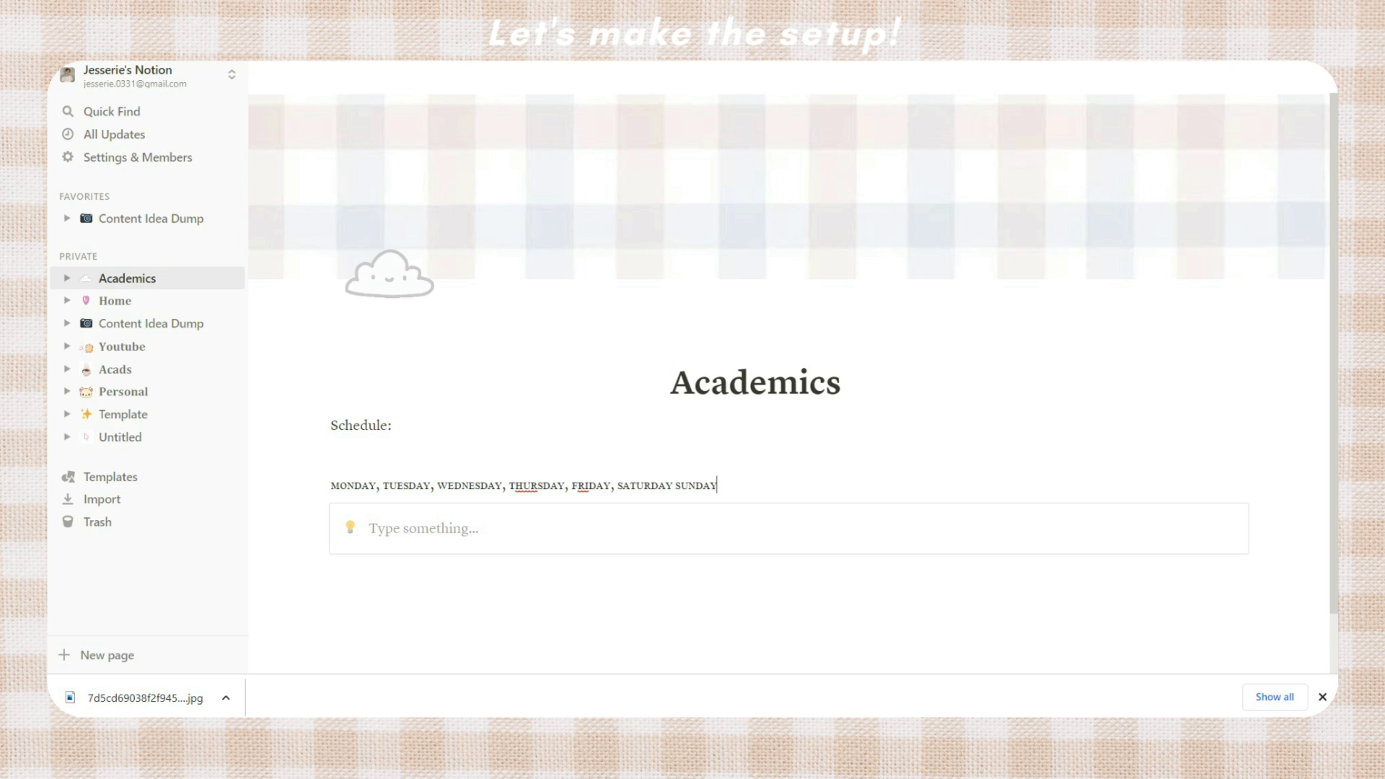
left_click(380, 486)
key("BackSpace")
left_click(375, 570)
left_click(378, 485)
key("Return")
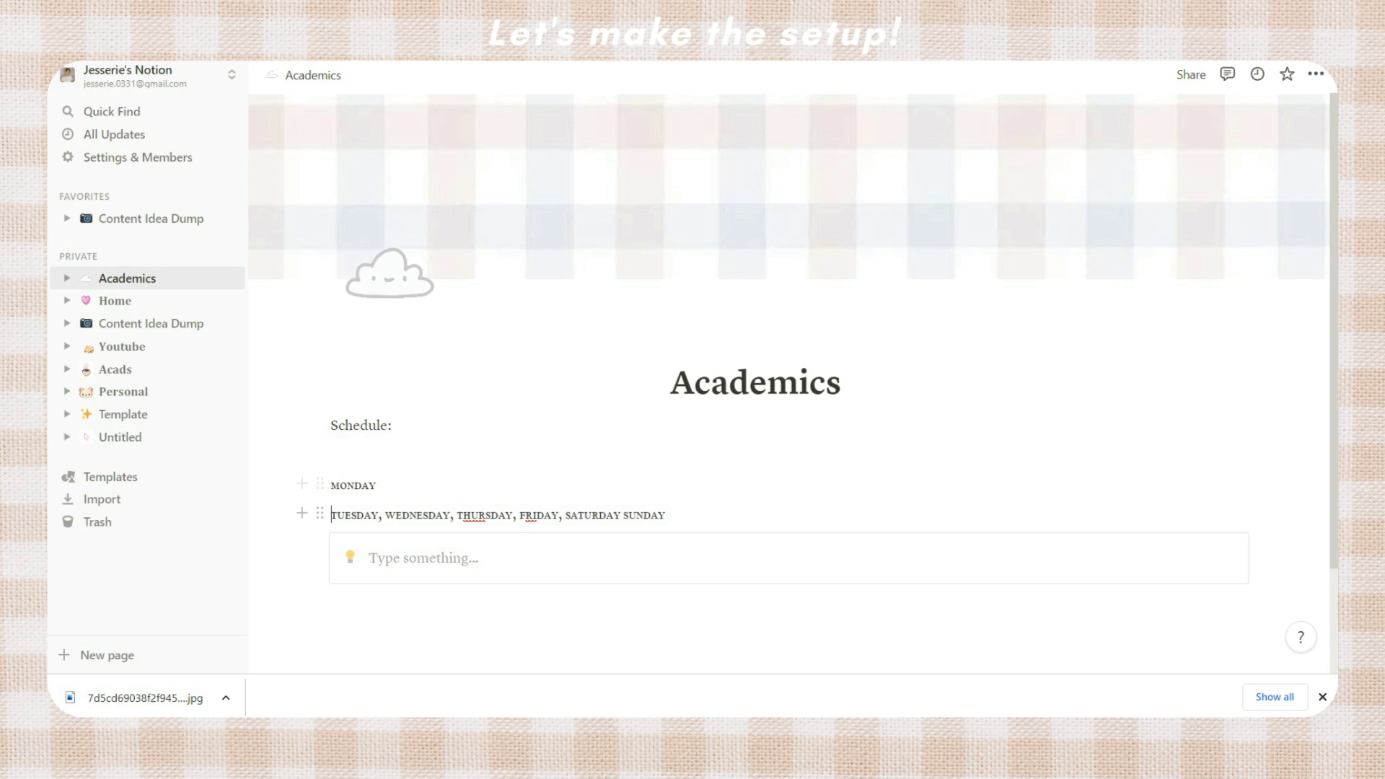
Step: Place TUESDAY, WEDNESDAY and the remaining weekday names in separate columns beside MONDAY
left_click_drag(319, 515, 1274, 487)
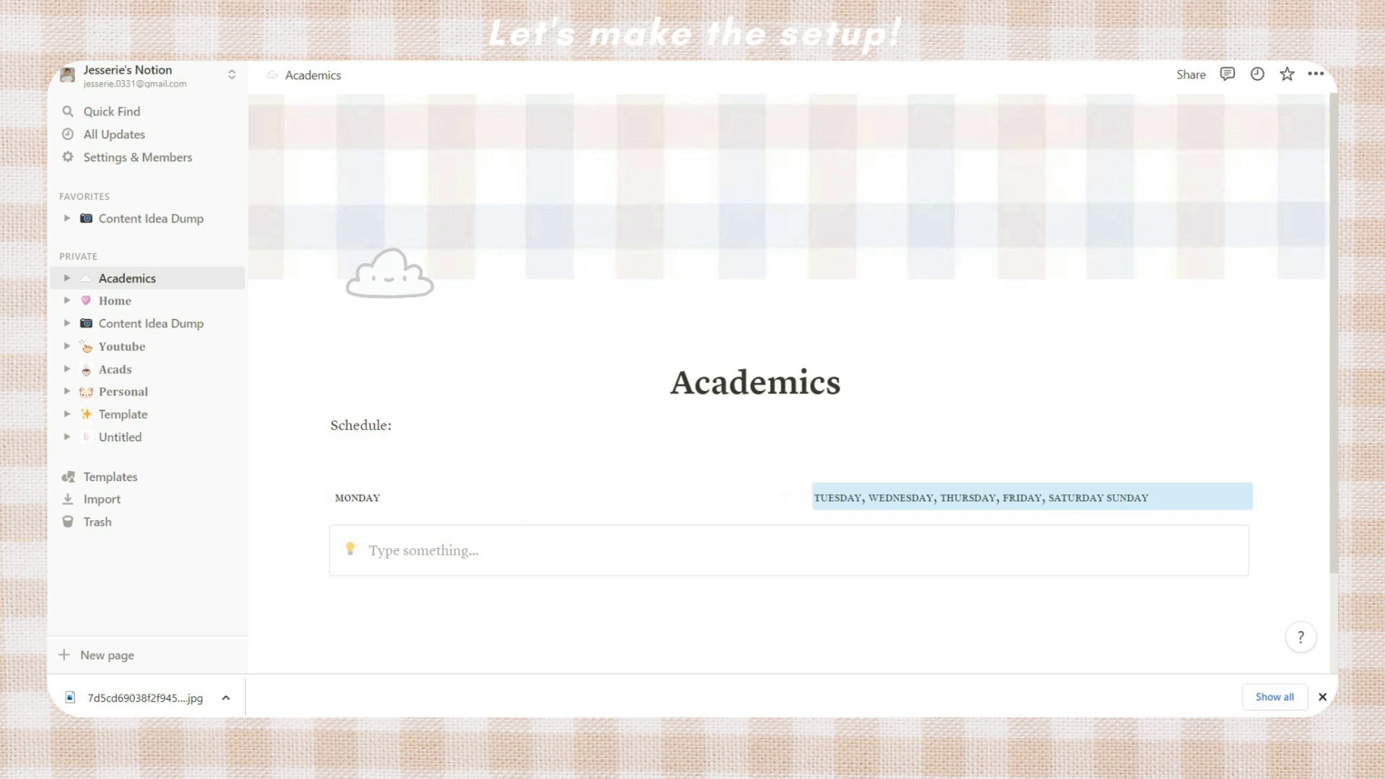
left_click(878, 497)
left_click_drag(793, 496, 409, 497)
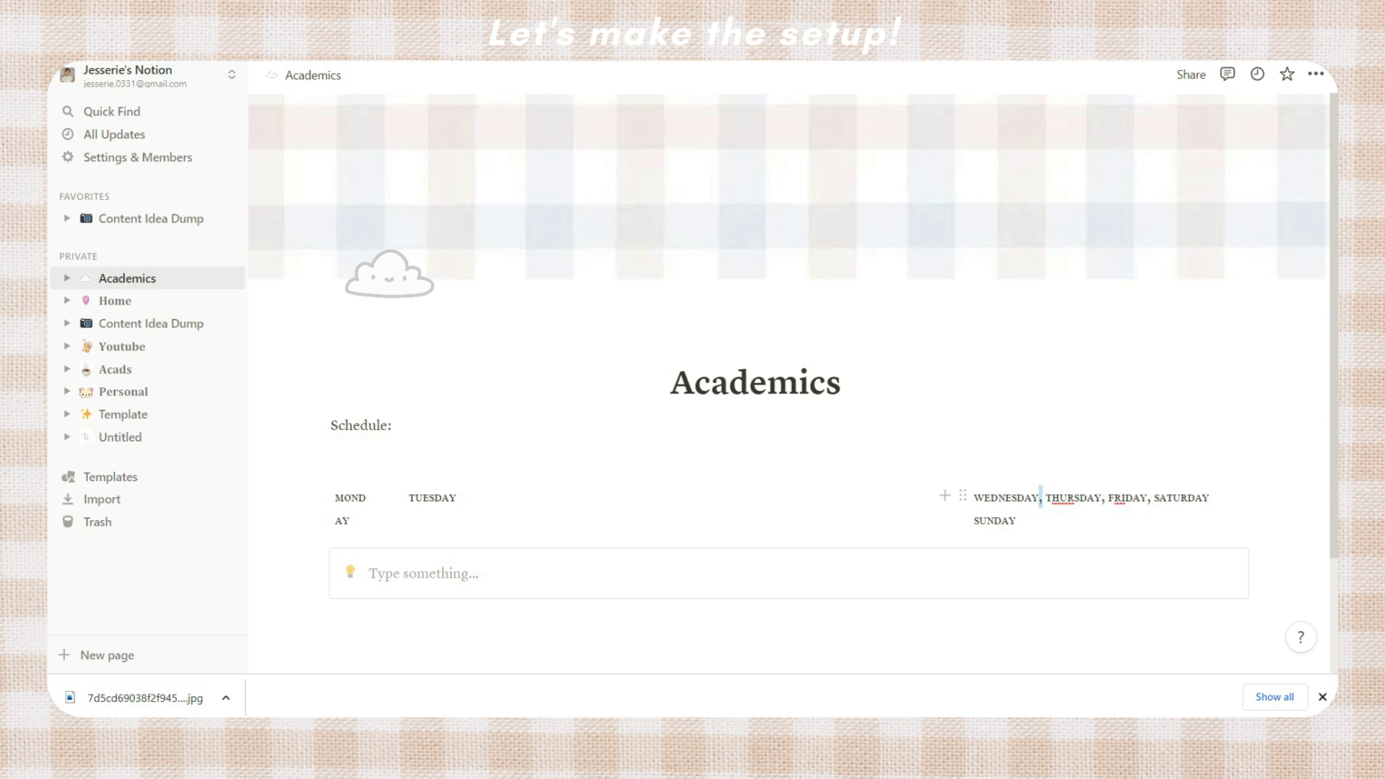
key("shift+Left")
key("Return")
left_click_drag(952, 496, 495, 505)
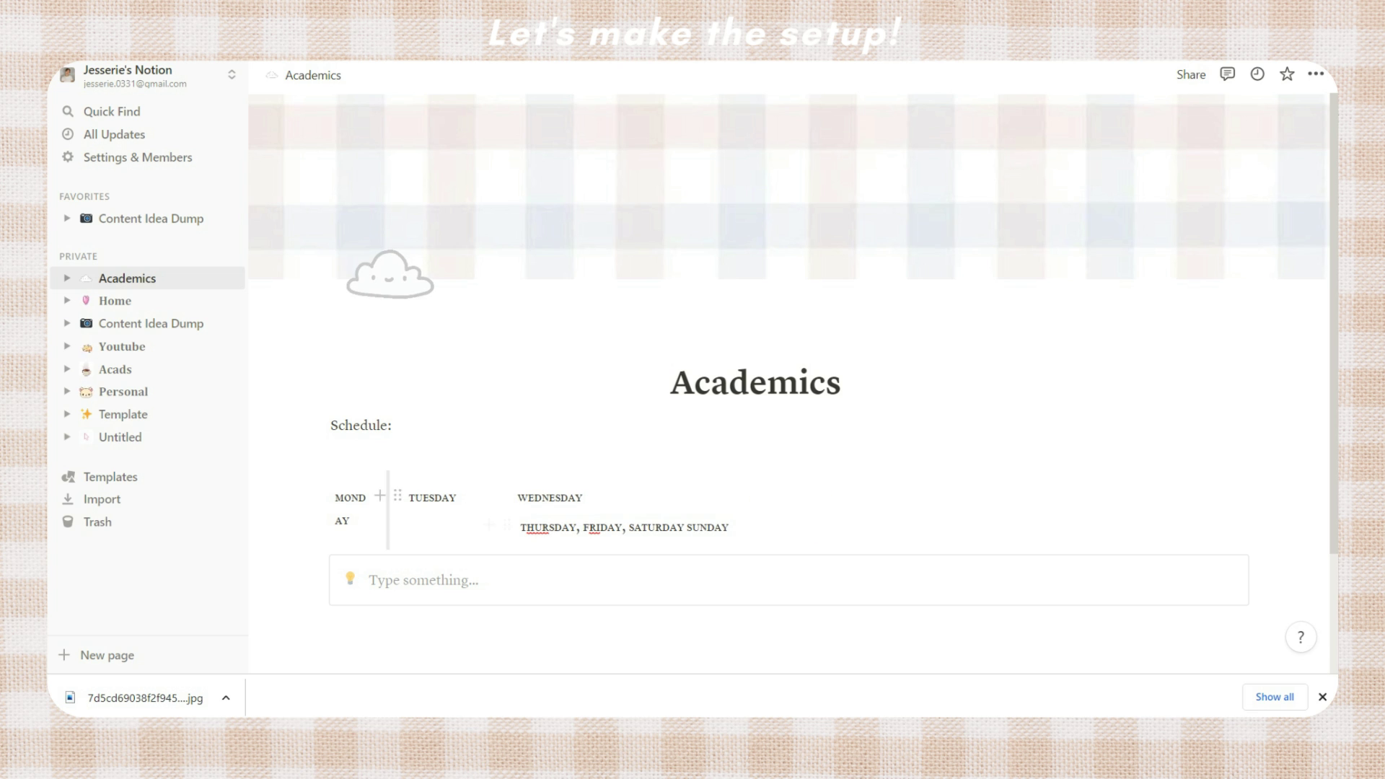
left_click_drag(386, 510, 421, 509)
left_click_drag(503, 526, 1254, 504)
Step: Split THURSDAY from the remaining names, remove its comma, and move the rest into a new column beside it
left_click(1120, 498)
key("BackSpace")
key("BackSpace")
key("Return")
left_click_drag(1041, 526, 1274, 496)
Step: Split FRIDAY and SATURDAY into separate columns without commas and remove SUNDAY
left_click(1144, 498)
key("BackSpace")
key("BackSpace")
key("Return")
left_click_drag(1085, 527, 1271, 498)
left_click(1191, 497)
key("shift+Left")
key("Return")
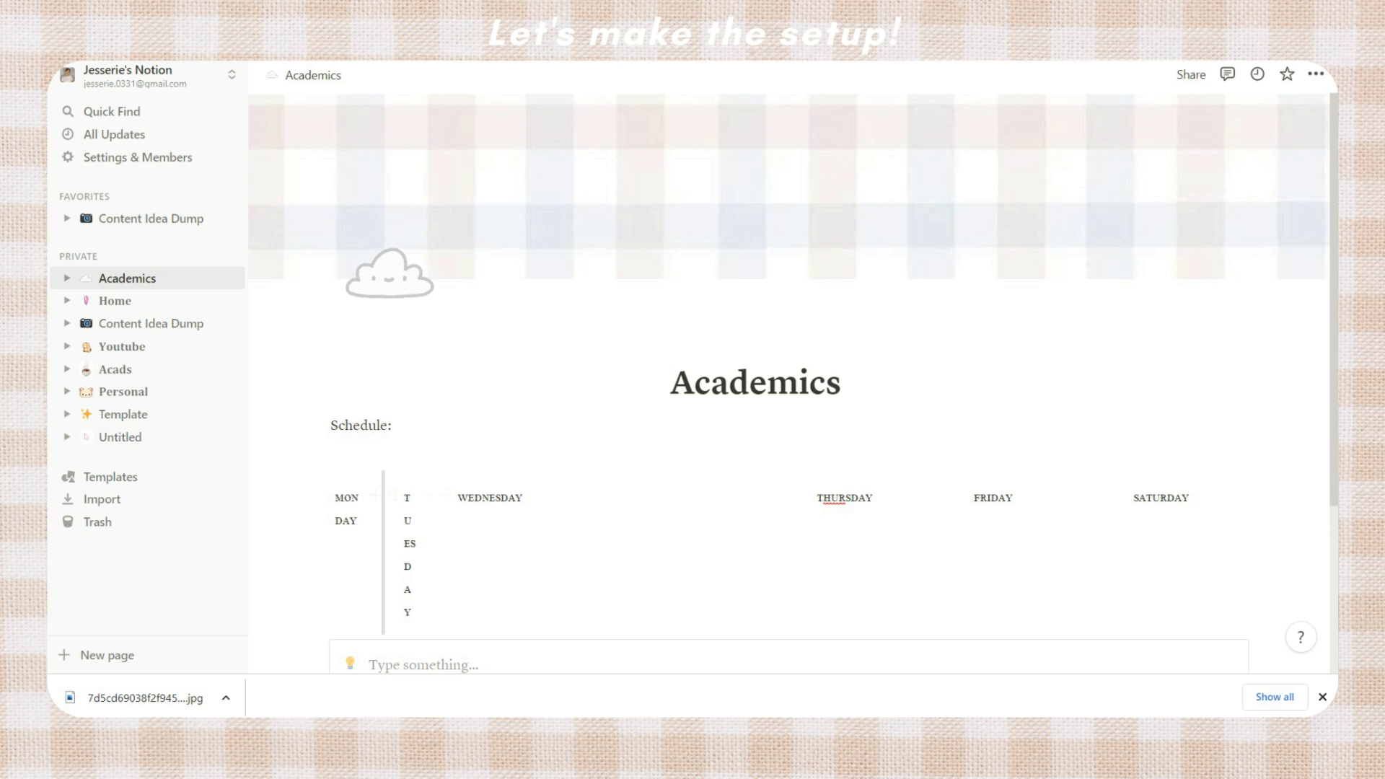
Step: Even out the widths of the six weekday columns and indent MONDAY and TUESDAY within their columns
left_click_drag(439, 498, 634, 498)
left_click_drag(383, 497, 488, 498)
left_click(336, 498)
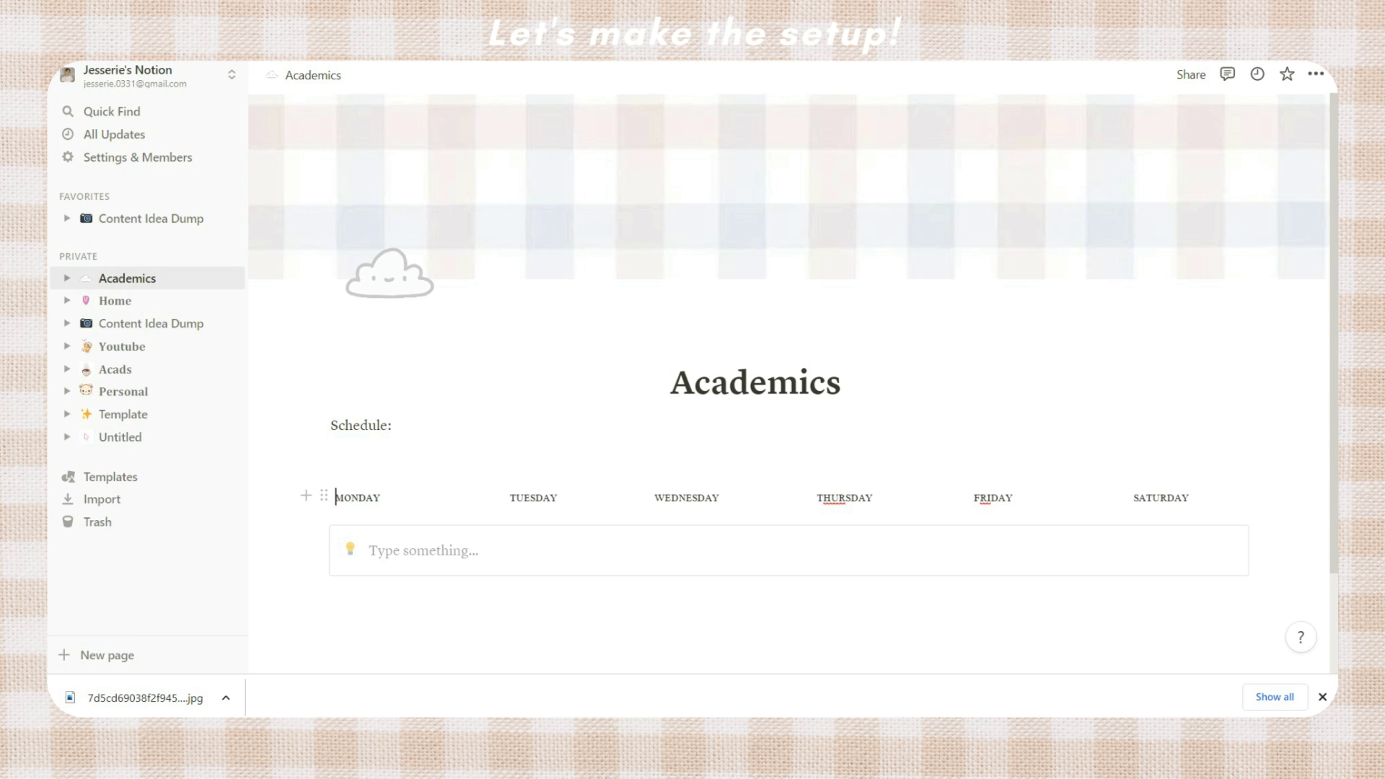
left_click(508, 498)
left_click_drag(489, 496, 474, 497)
left_click_drag(633, 496, 618, 496)
left_click_drag(795, 496, 779, 497)
left_click_drag(954, 496, 940, 497)
left_click_drag(1117, 496, 1101, 496)
Step: Fill the callout below the weekdays with "subject" and "time" on two lines
scroll(789, 433, "down", 2)
left_click(424, 429)
type("subject")
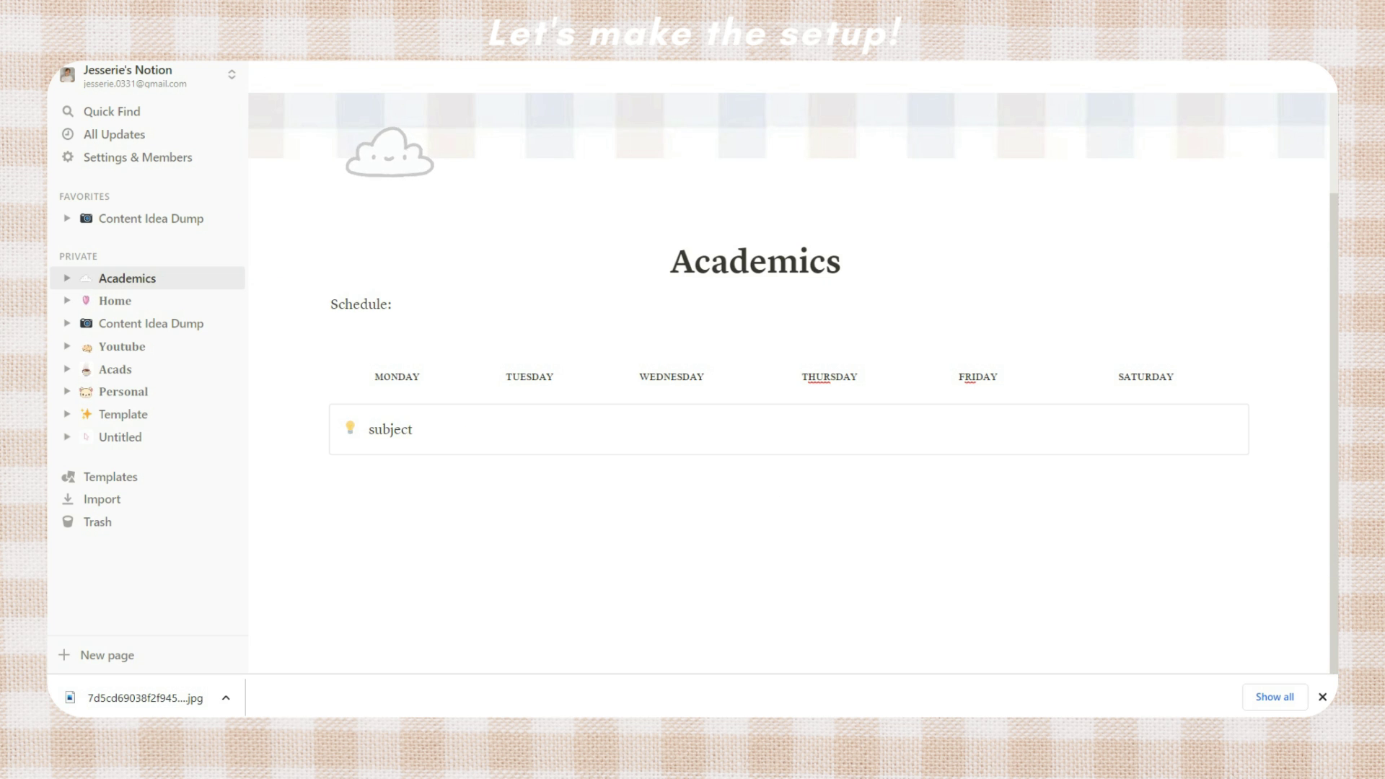
key("Return")
key("BackSpace")
key("shift+Return")
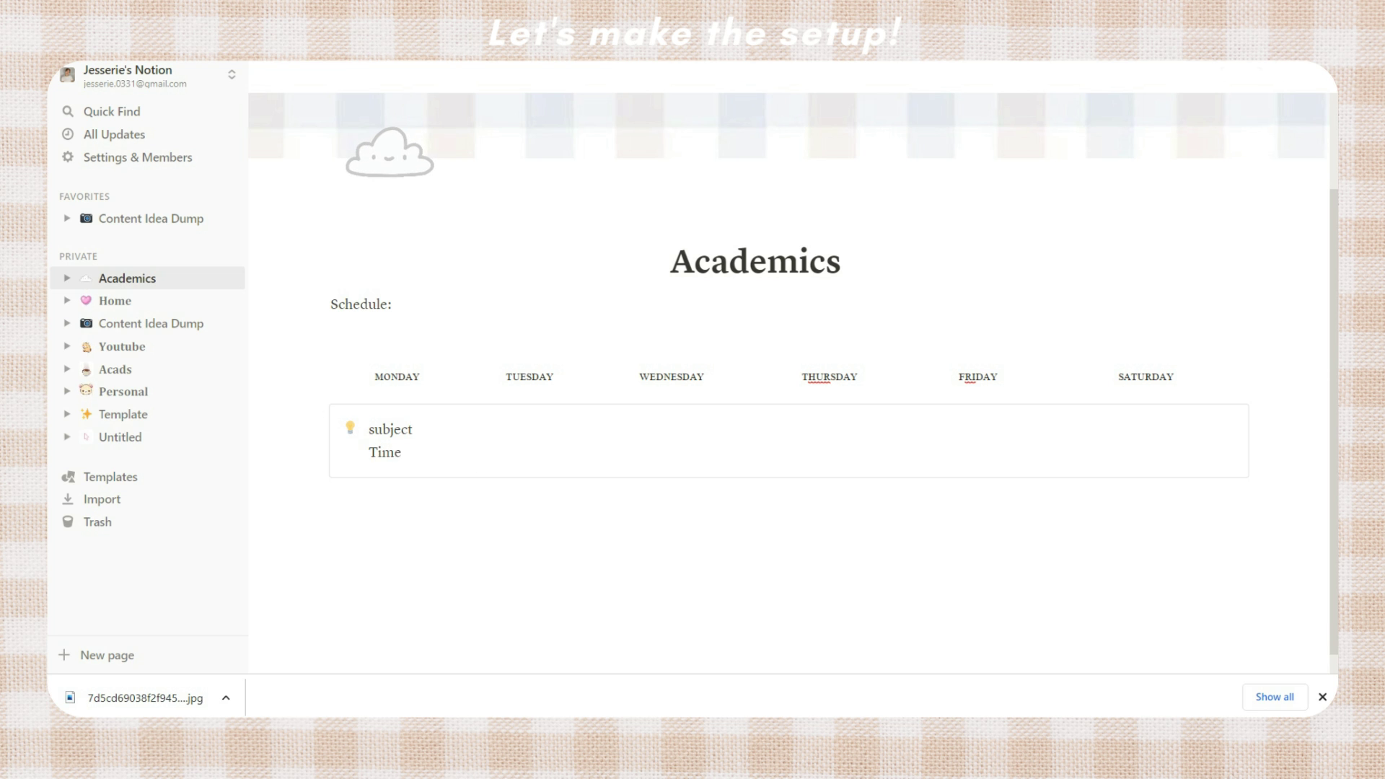
Step: Place a copy of the subject and time callout under each weekday from Monday to Saturday
left_click(320, 417)
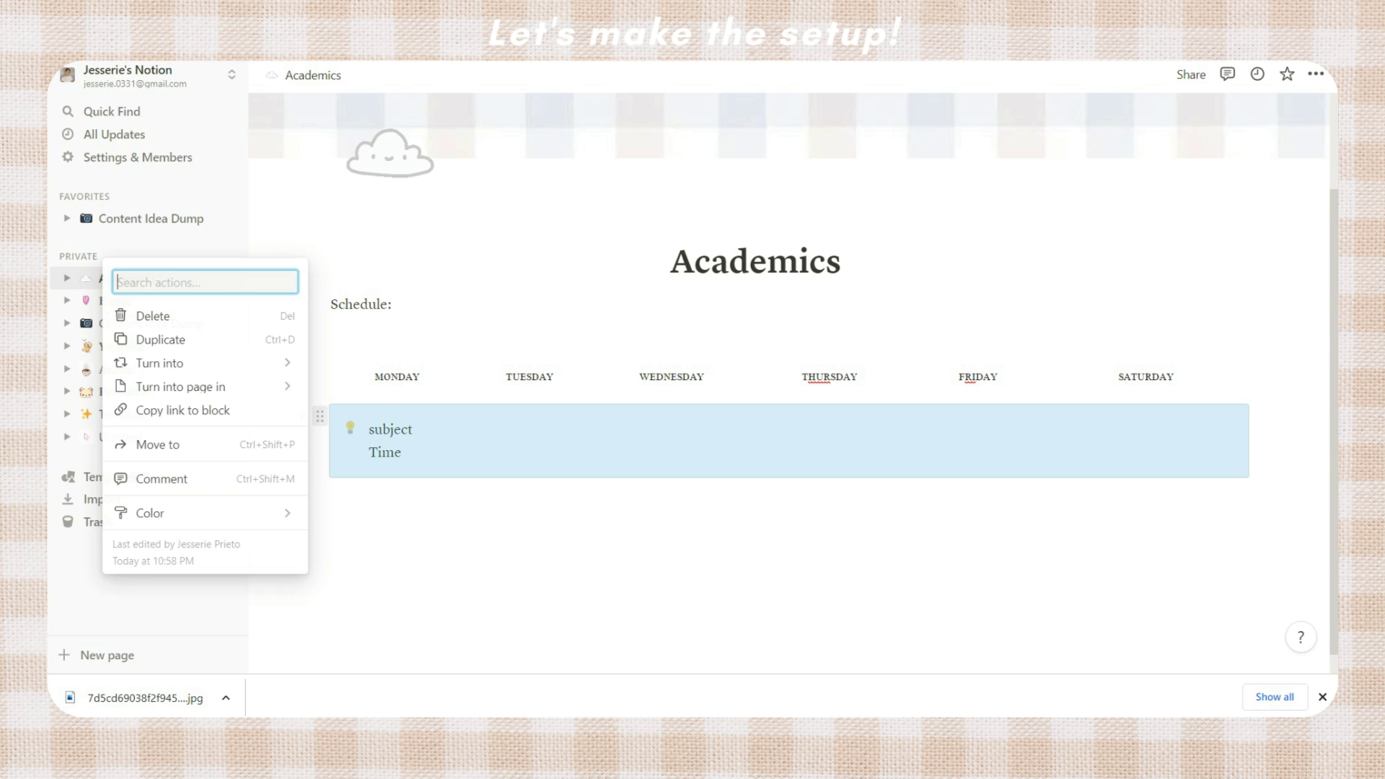
key("Escape")
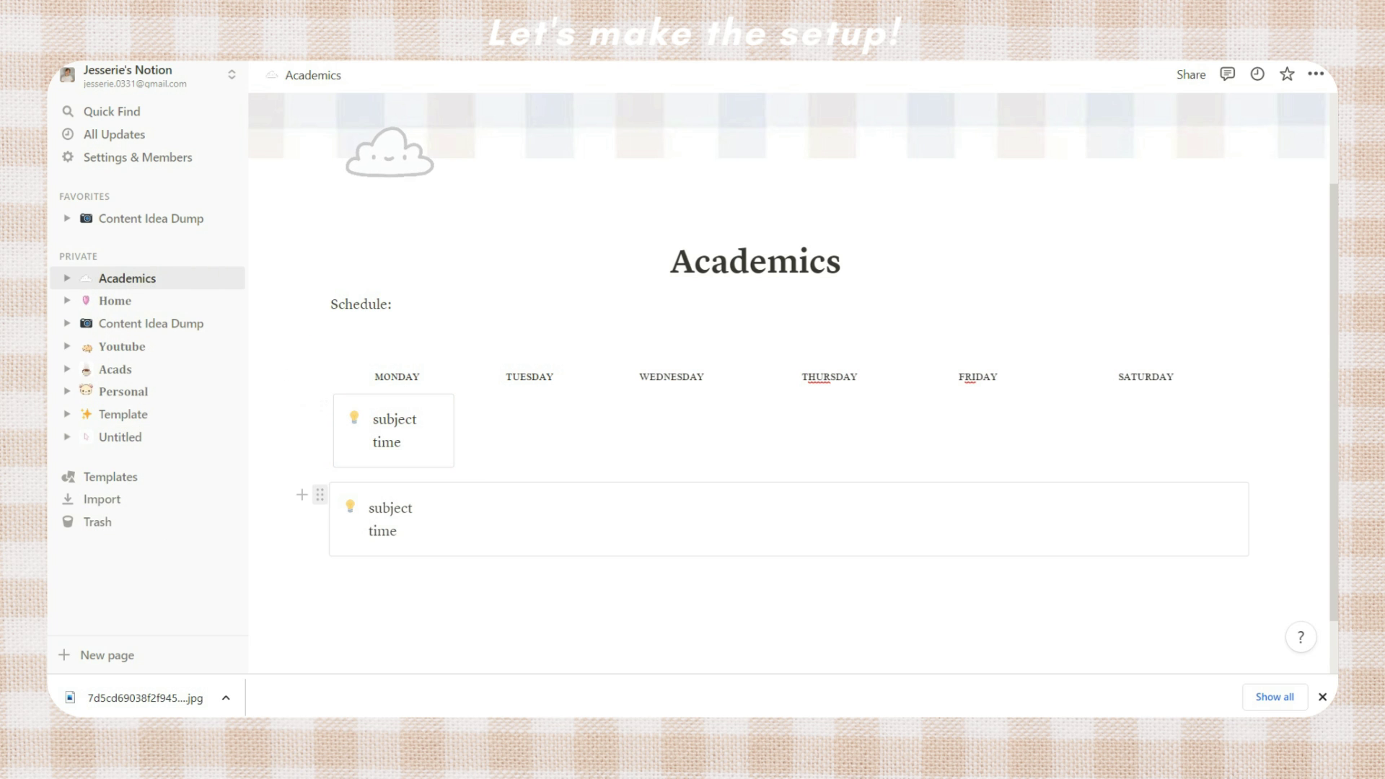
left_click_drag(319, 495, 520, 433)
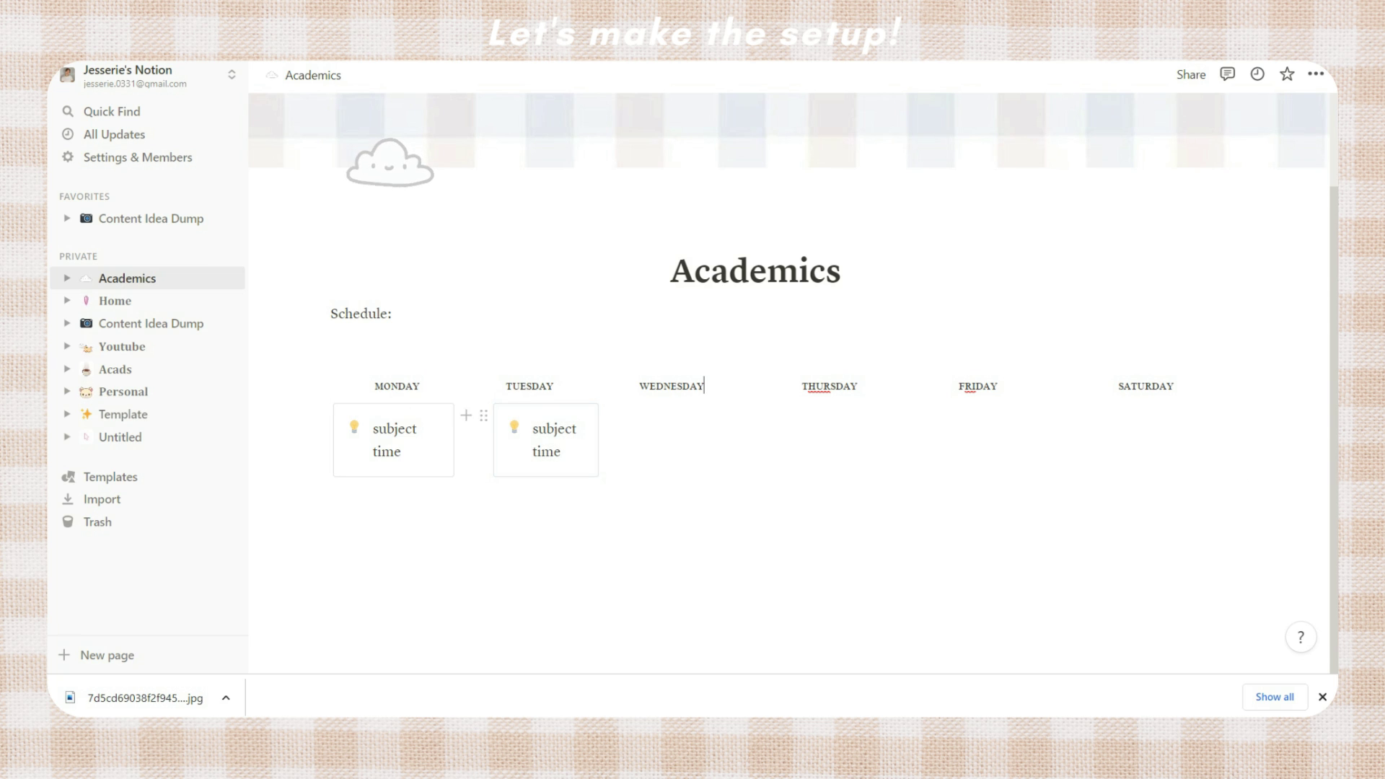
type("subject time")
left_click(858, 386)
type("subject time")
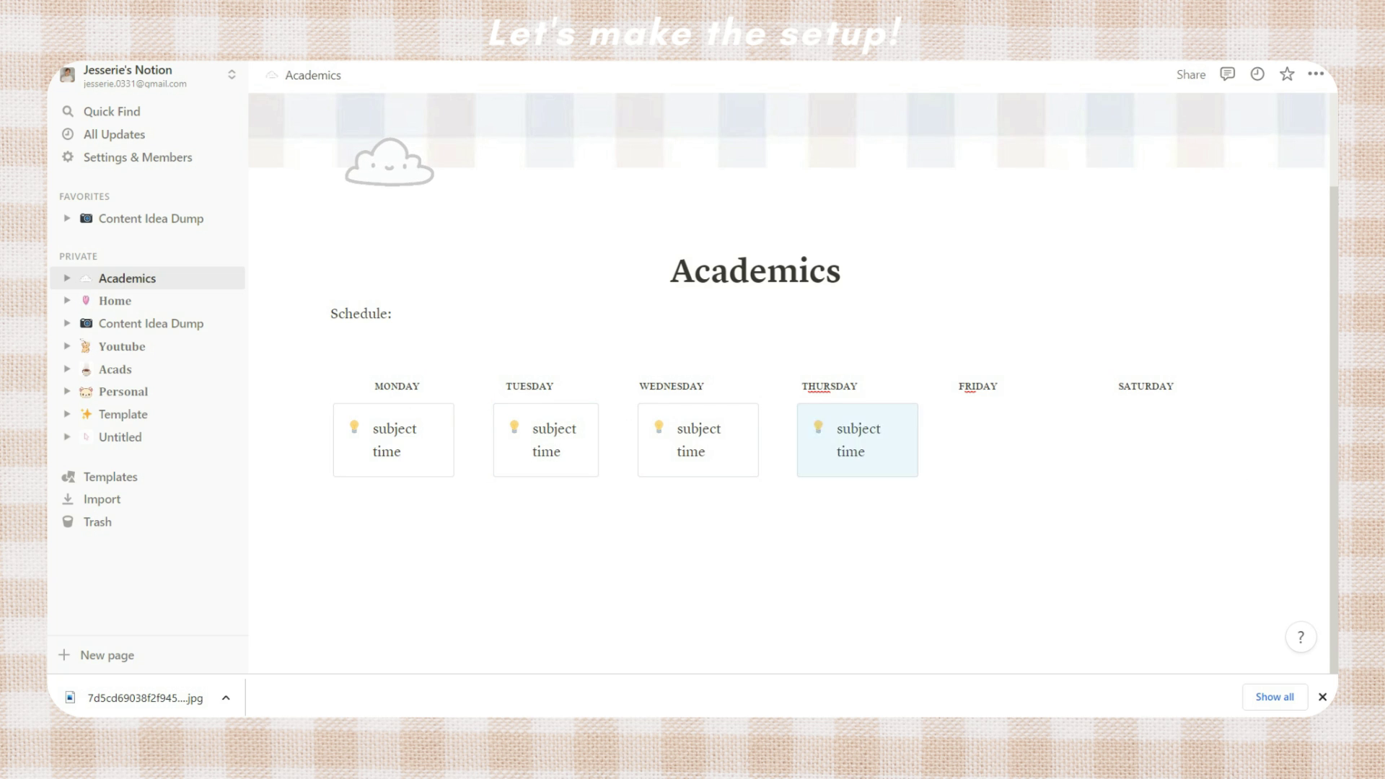
left_click(998, 386)
type("subject time")
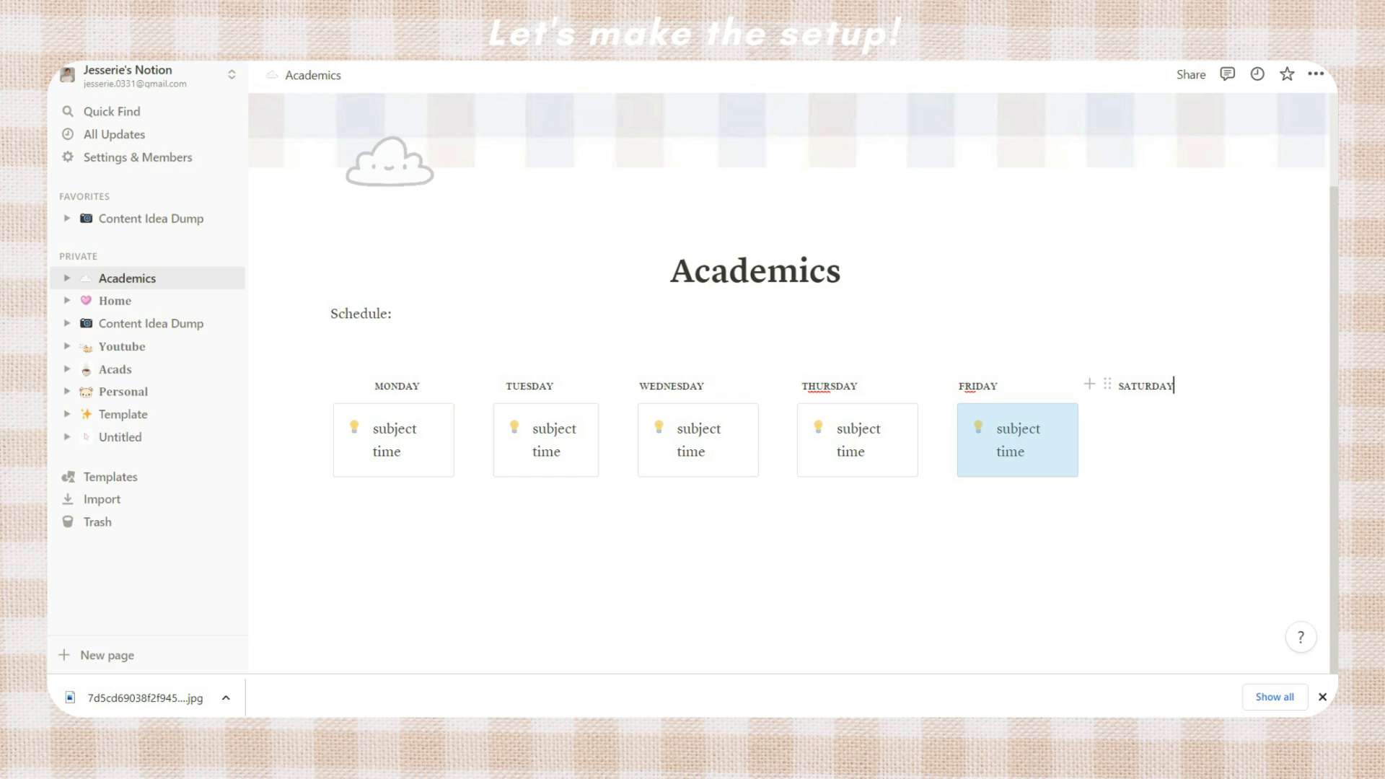
type("subject time")
Step: Centre the names from TUESDAY to SATURDAY above their callouts and readjust the column widths to match
left_click(561, 452)
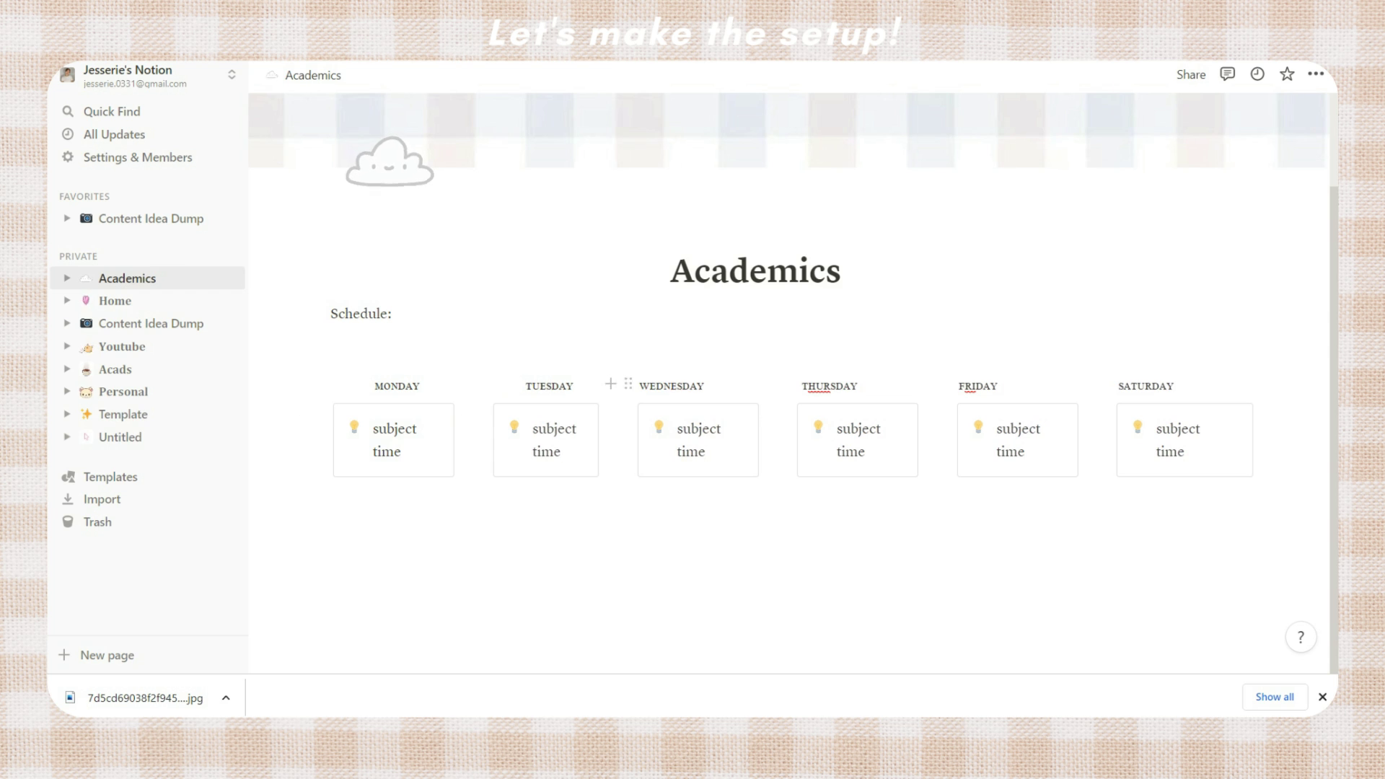
left_click(639, 386)
left_click(802, 386)
left_click_drag(618, 415, 634, 414)
left_click_drag(777, 414, 793, 415)
left_click_drag(938, 415, 953, 415)
left_click_drag(1098, 415, 1113, 415)
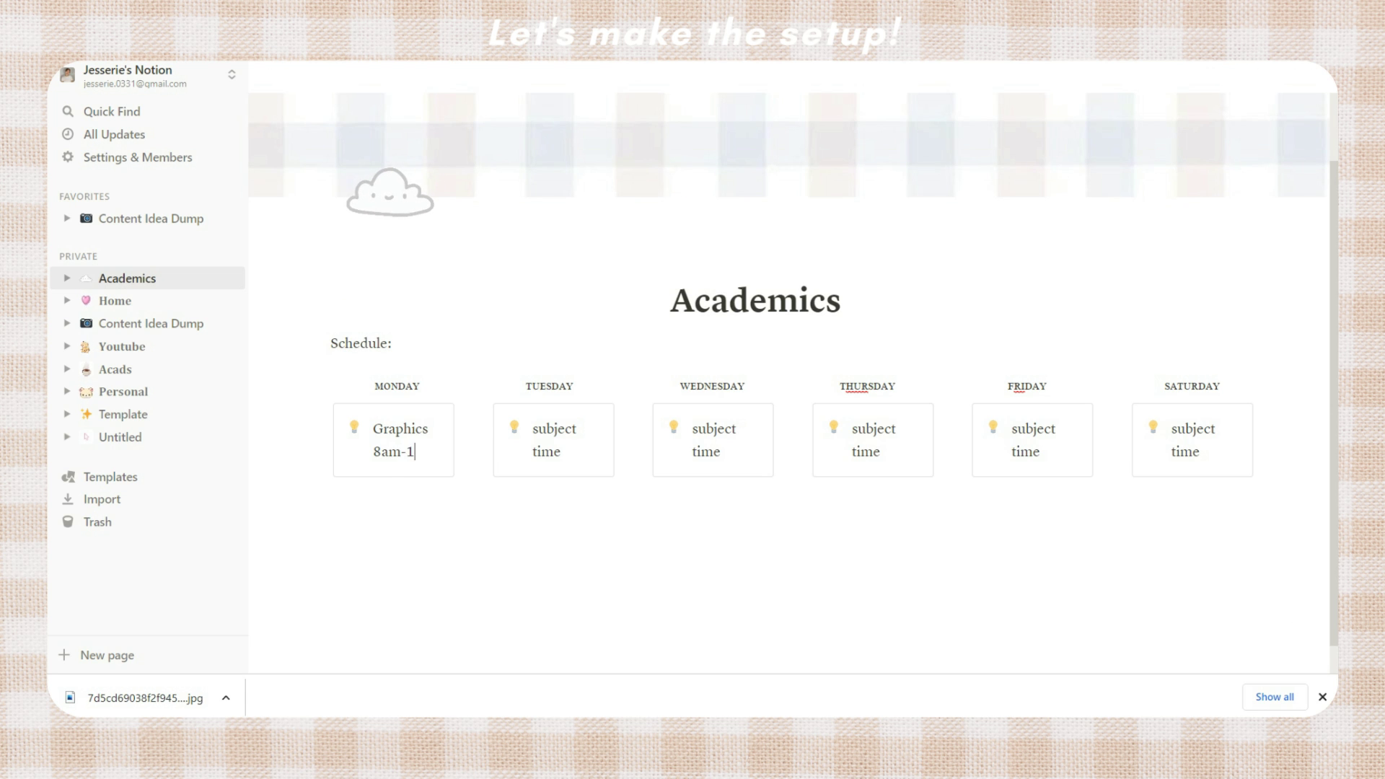
Step: Fill Monday's callout with "Graphics" and "8am-12pm" on separate lines
type("2pm")
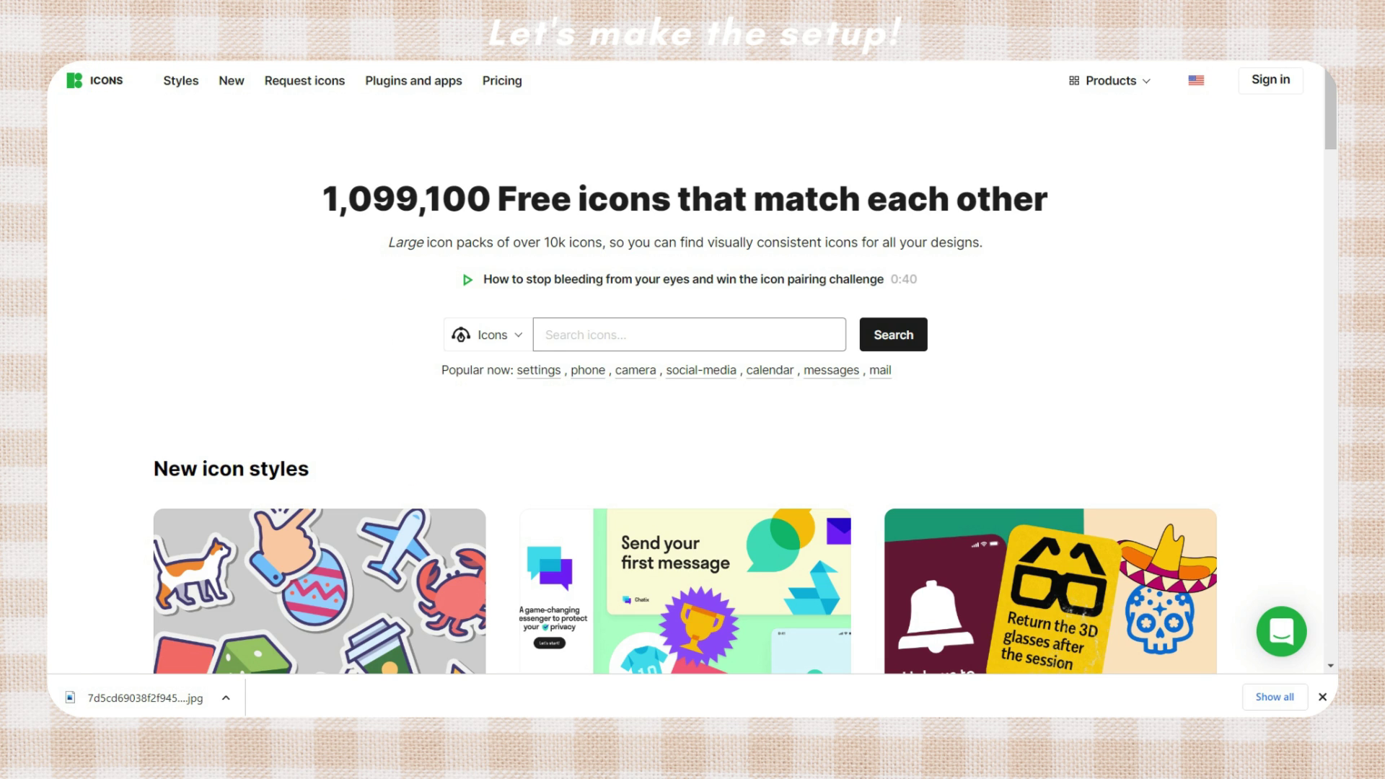
Step: Switch to the Icons8 website and search for "architecture" icons
type("archite")
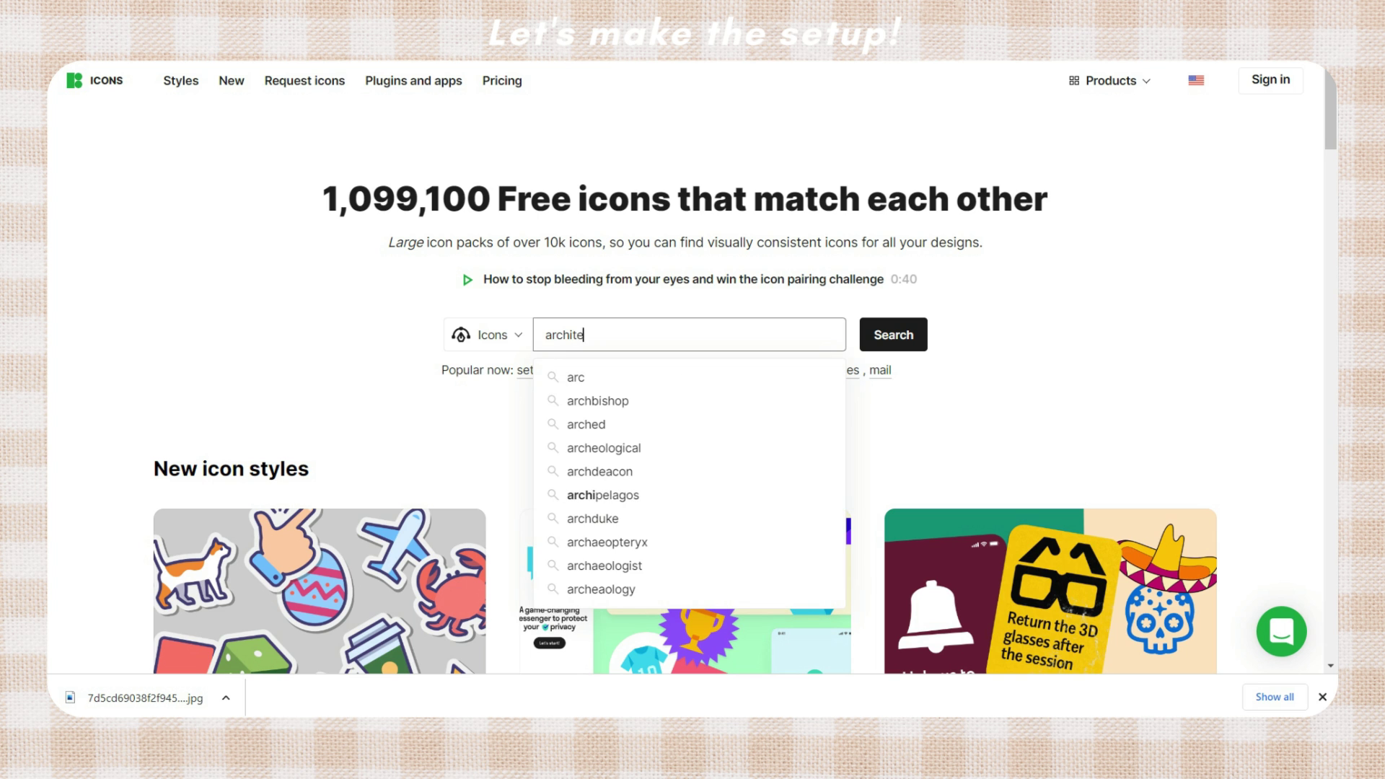
type("cture")
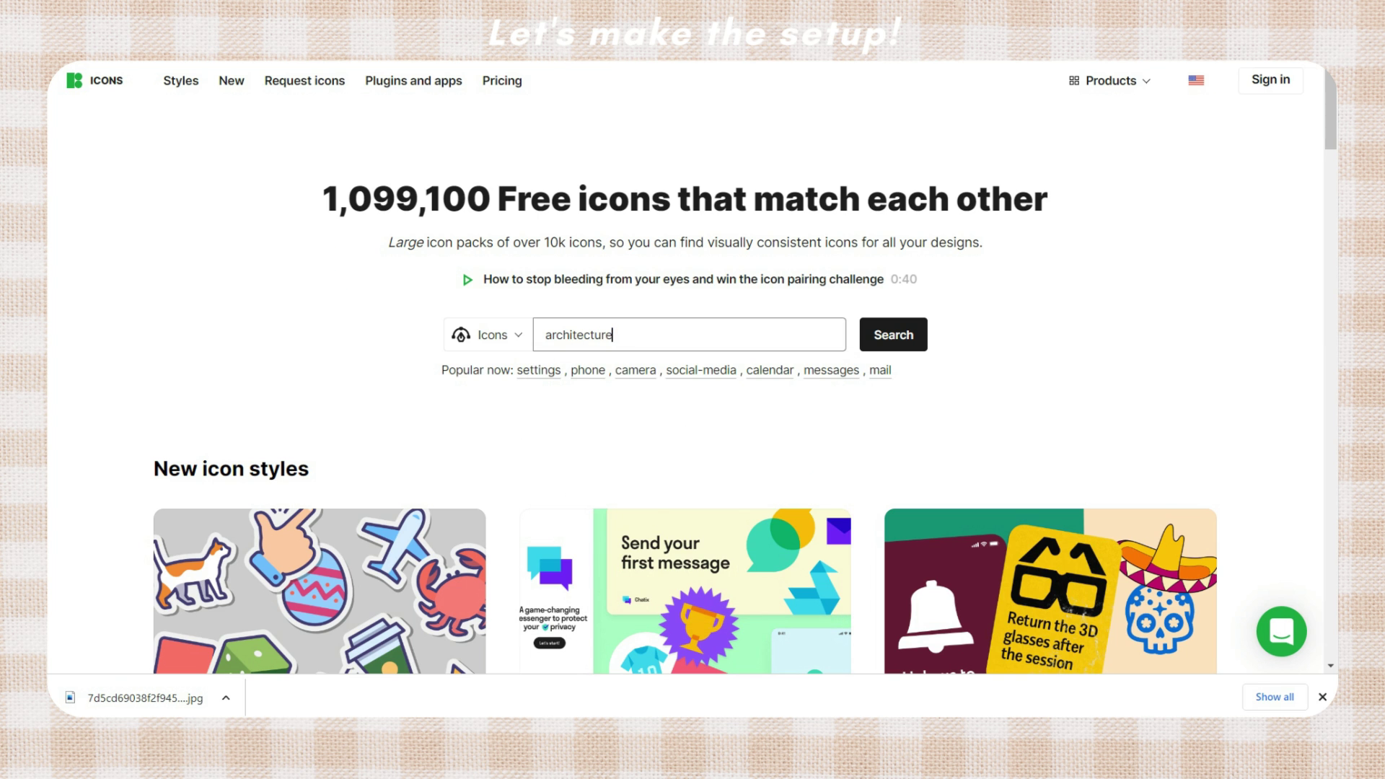
key("Return")
scroll(1019, 358, "down", 5)
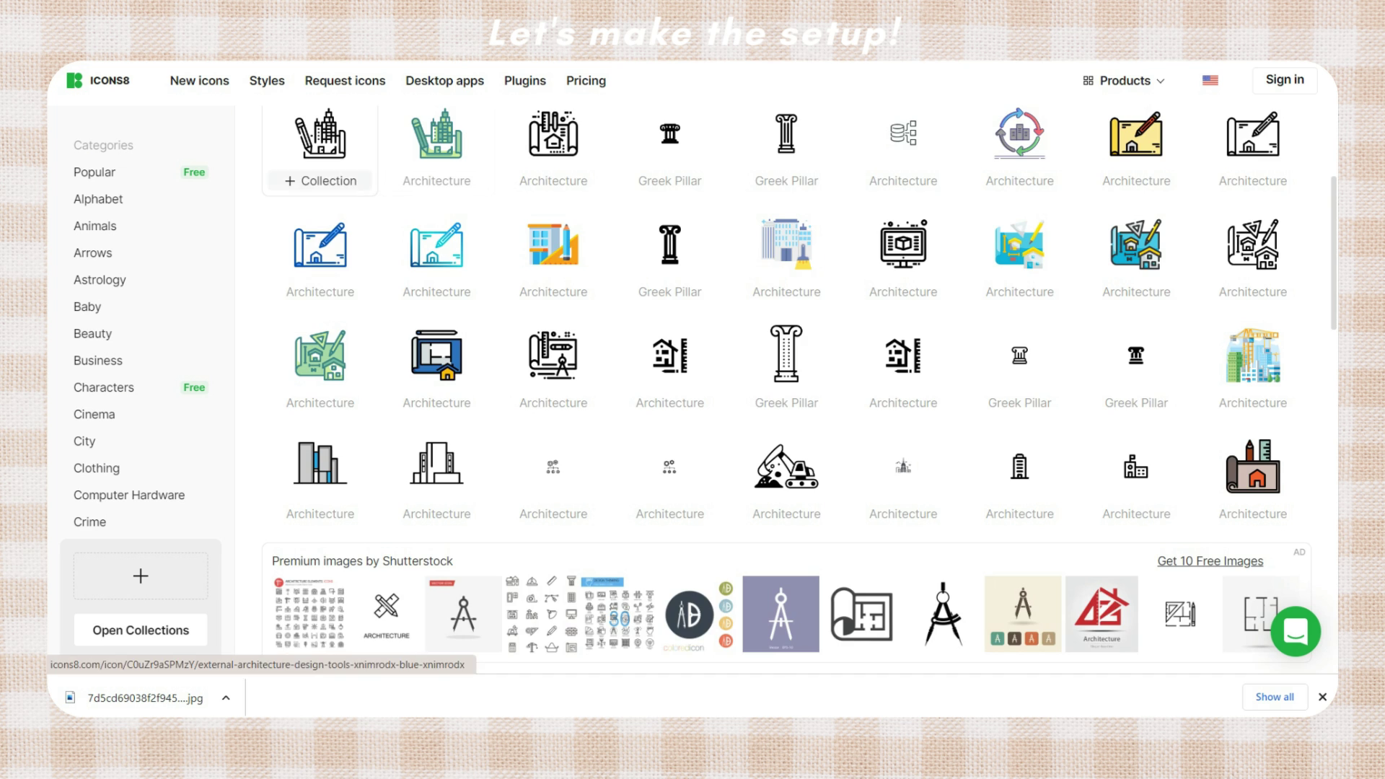
scroll(437, 227, "down", 5)
Step: Try to use the link address of the monitor-shaped architecture icon as the custom icon of Monday's callout
left_click(1252, 251)
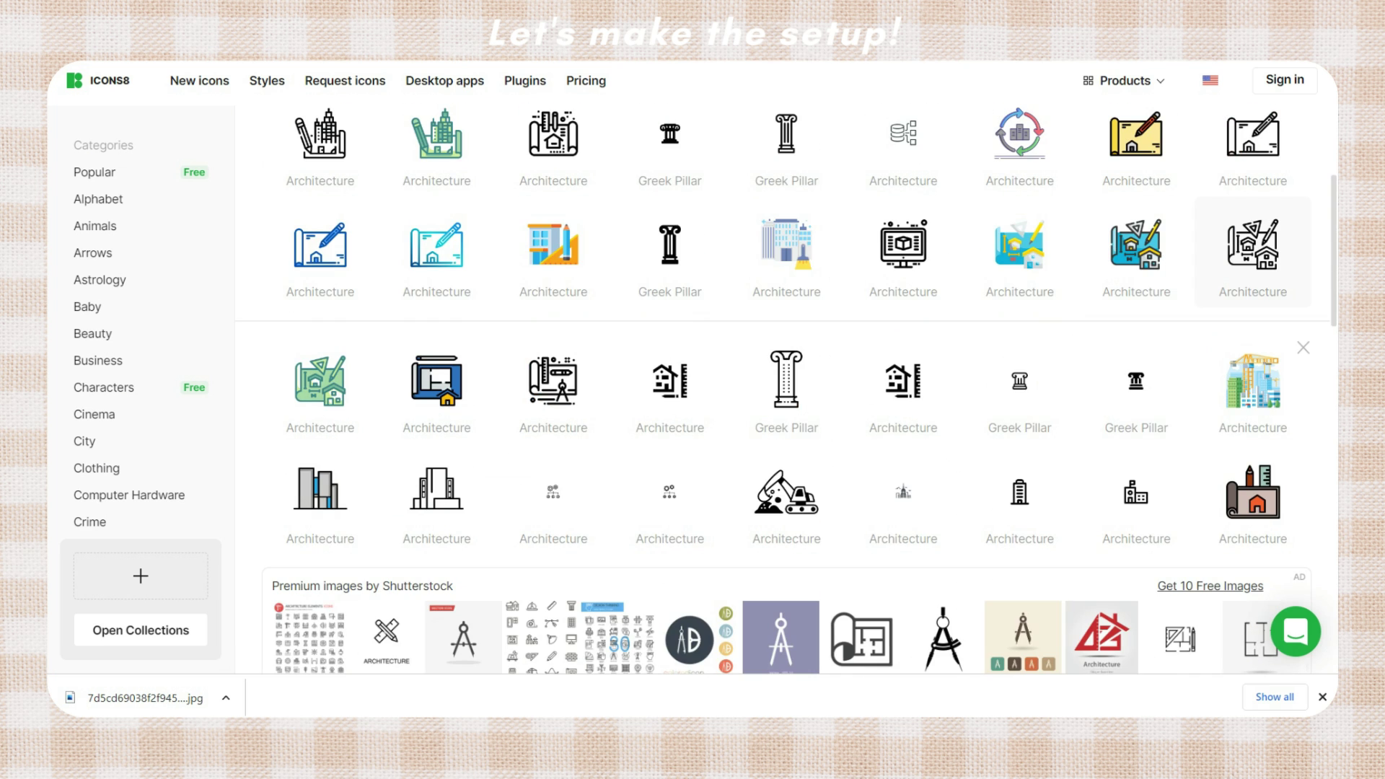
right_click(893, 228)
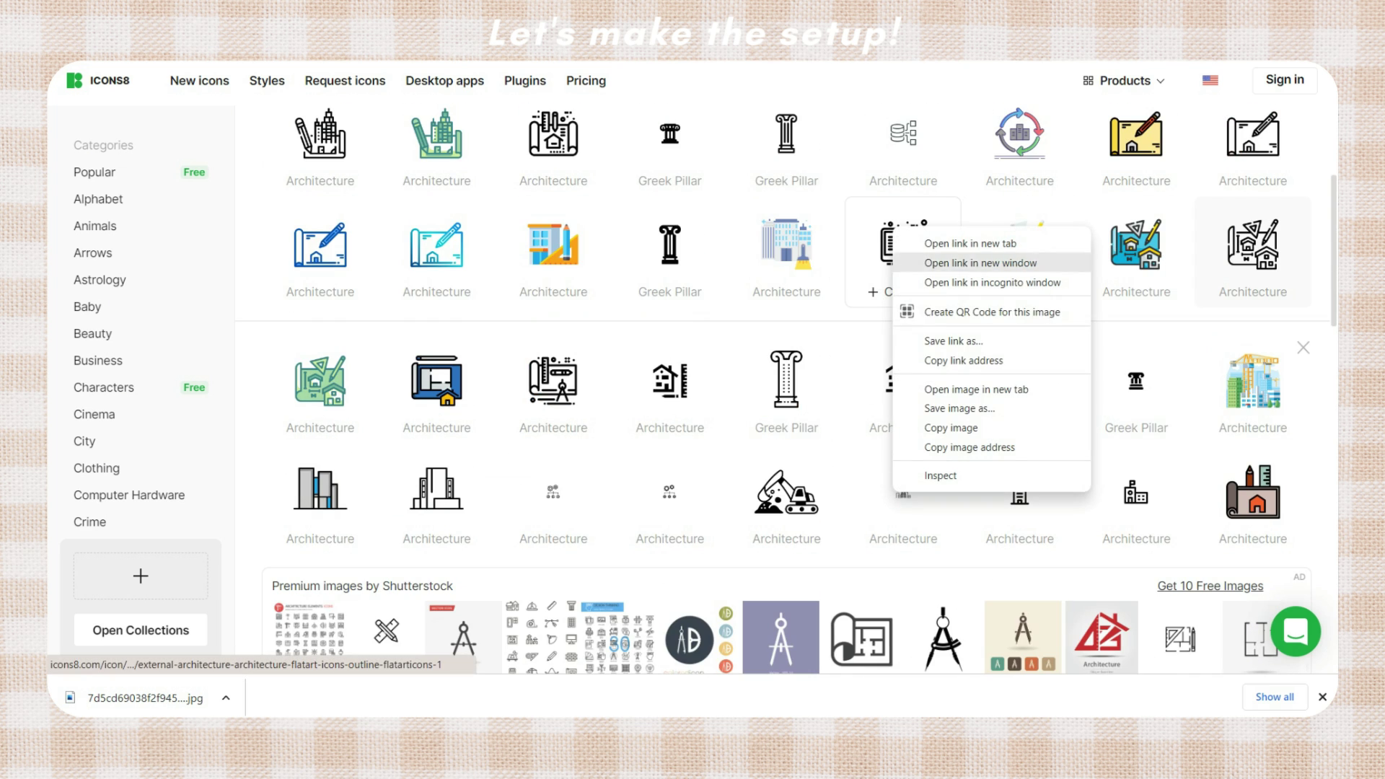
left_click(964, 360)
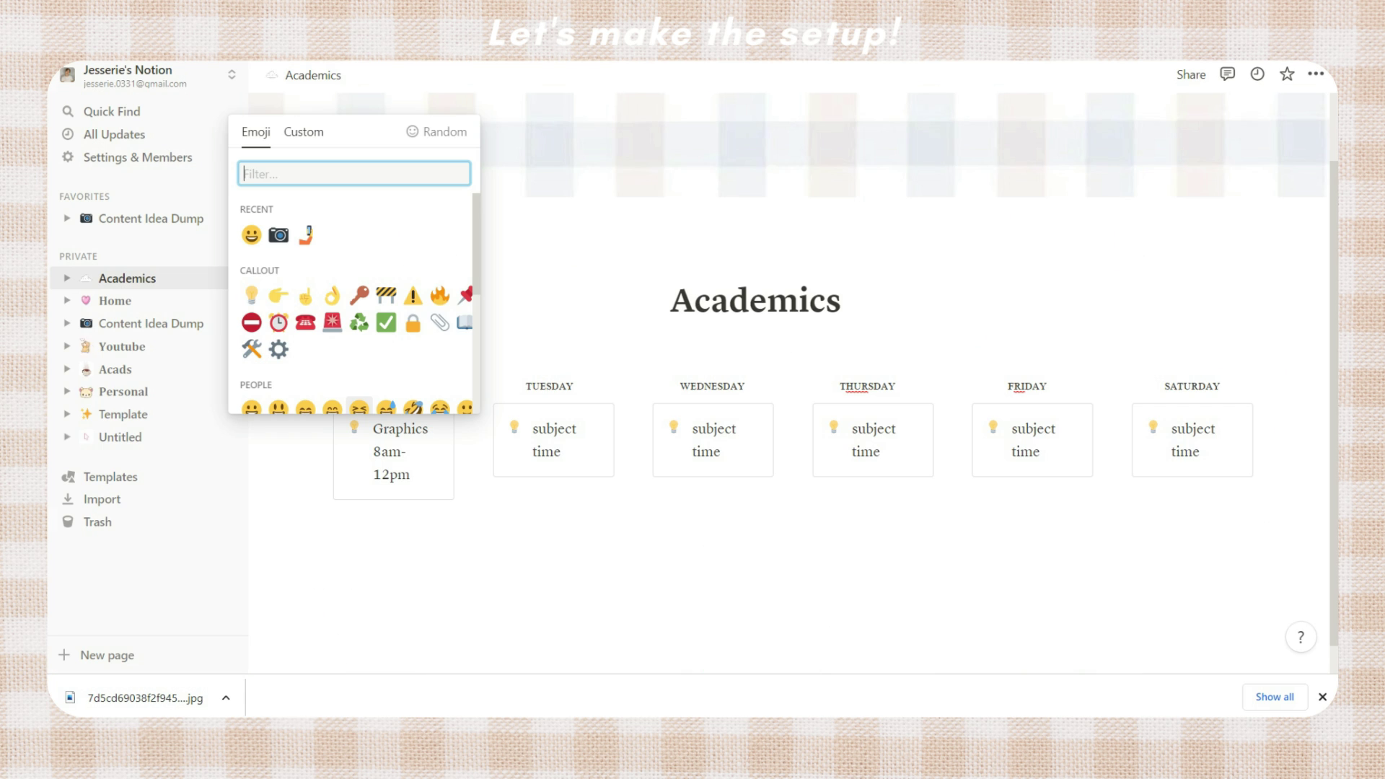
left_click(303, 131)
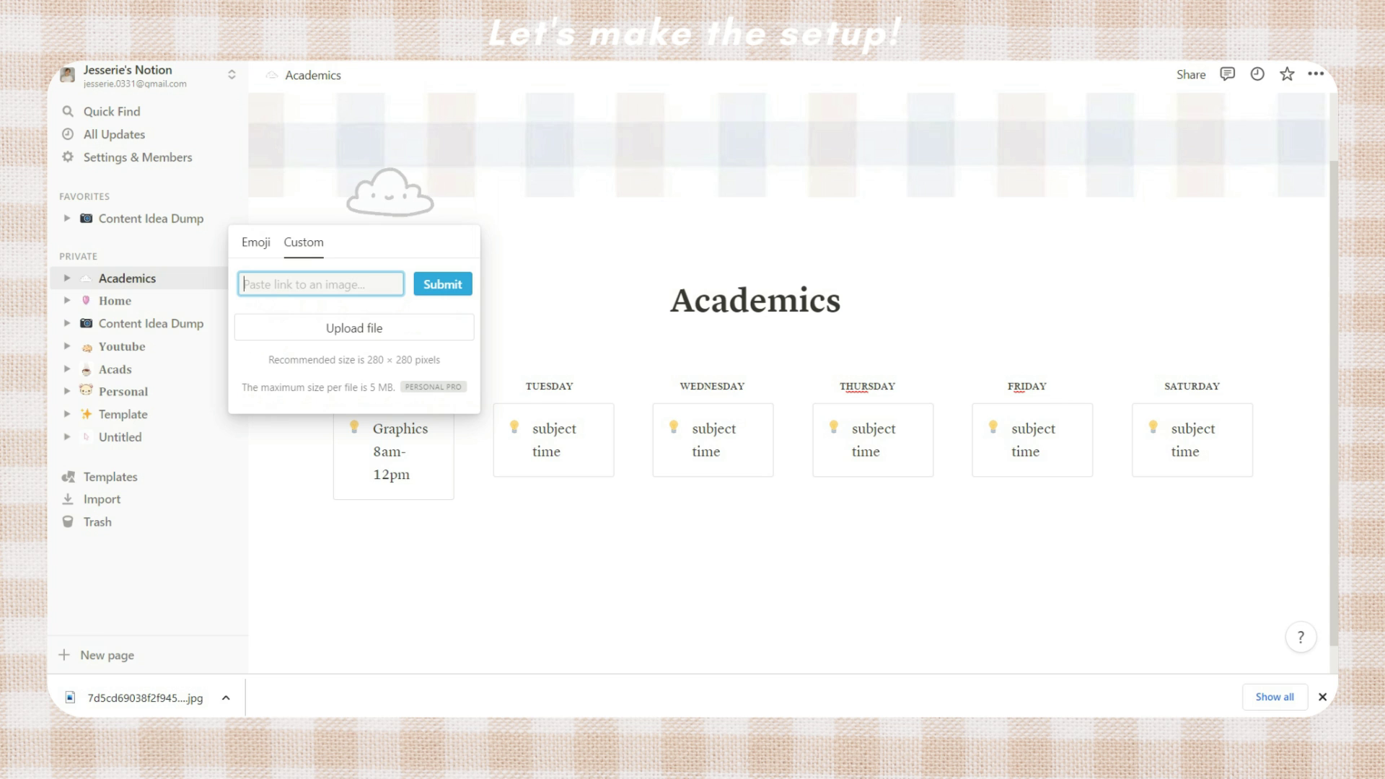
key("ctrl+v")
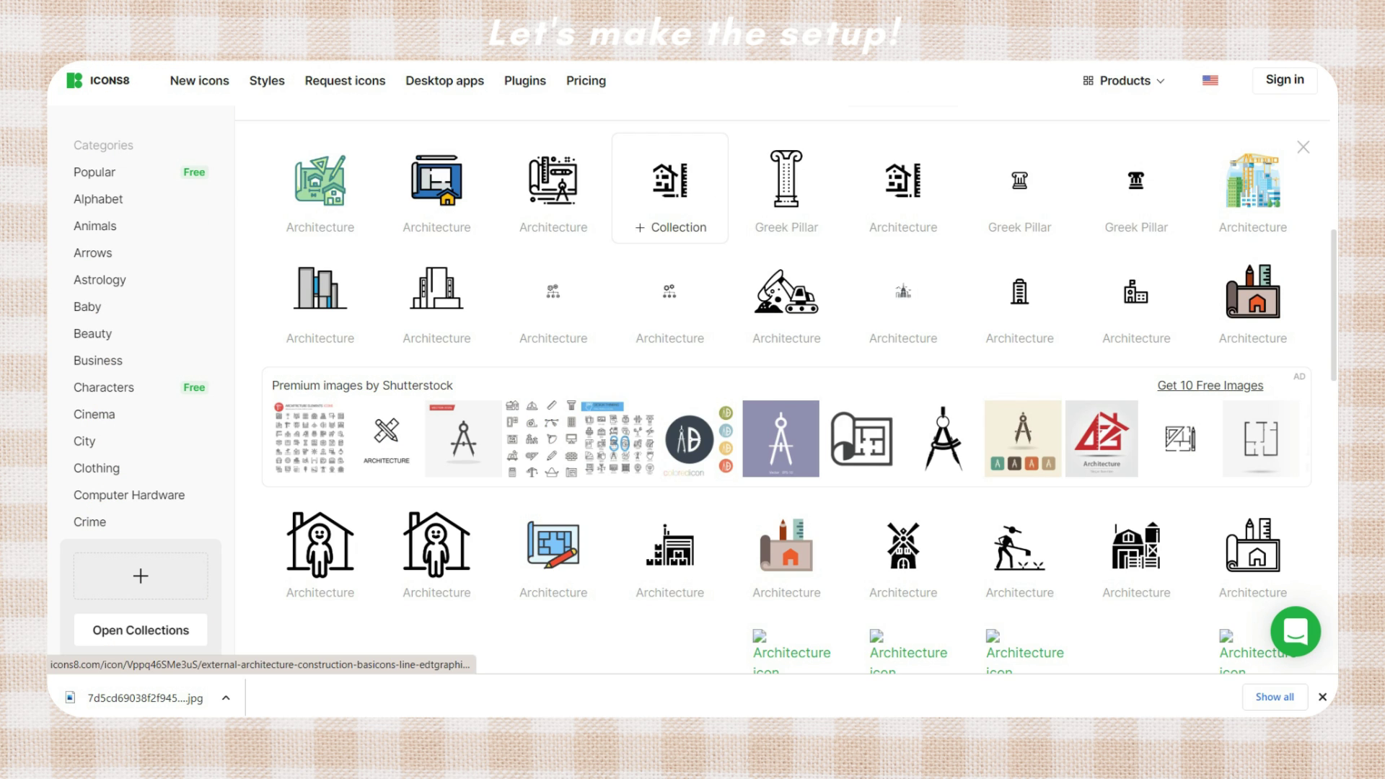
Step: Copy the image address of the monitor-shaped architecture icon and set it as the custom icon of Monday's callout
scroll(786, 389, "down", 5)
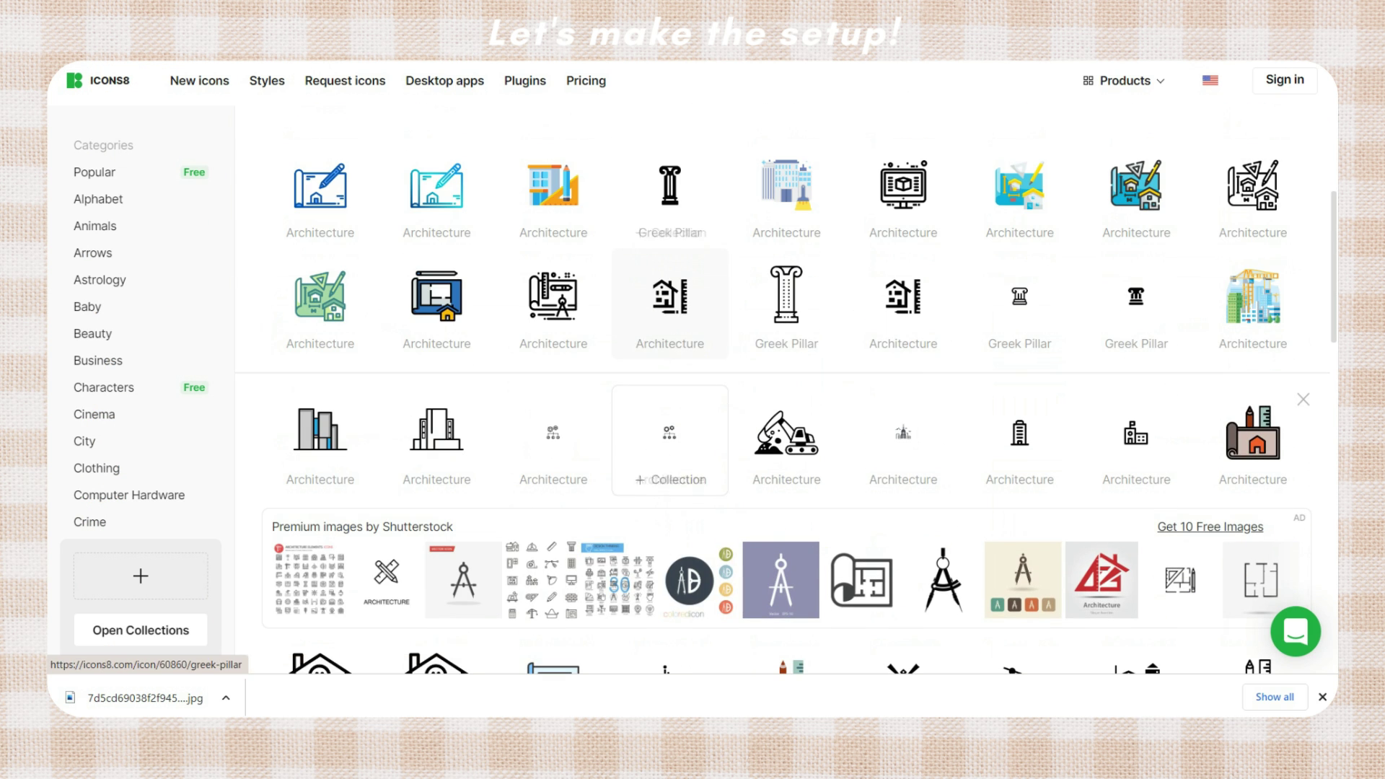
right_click(686, 293)
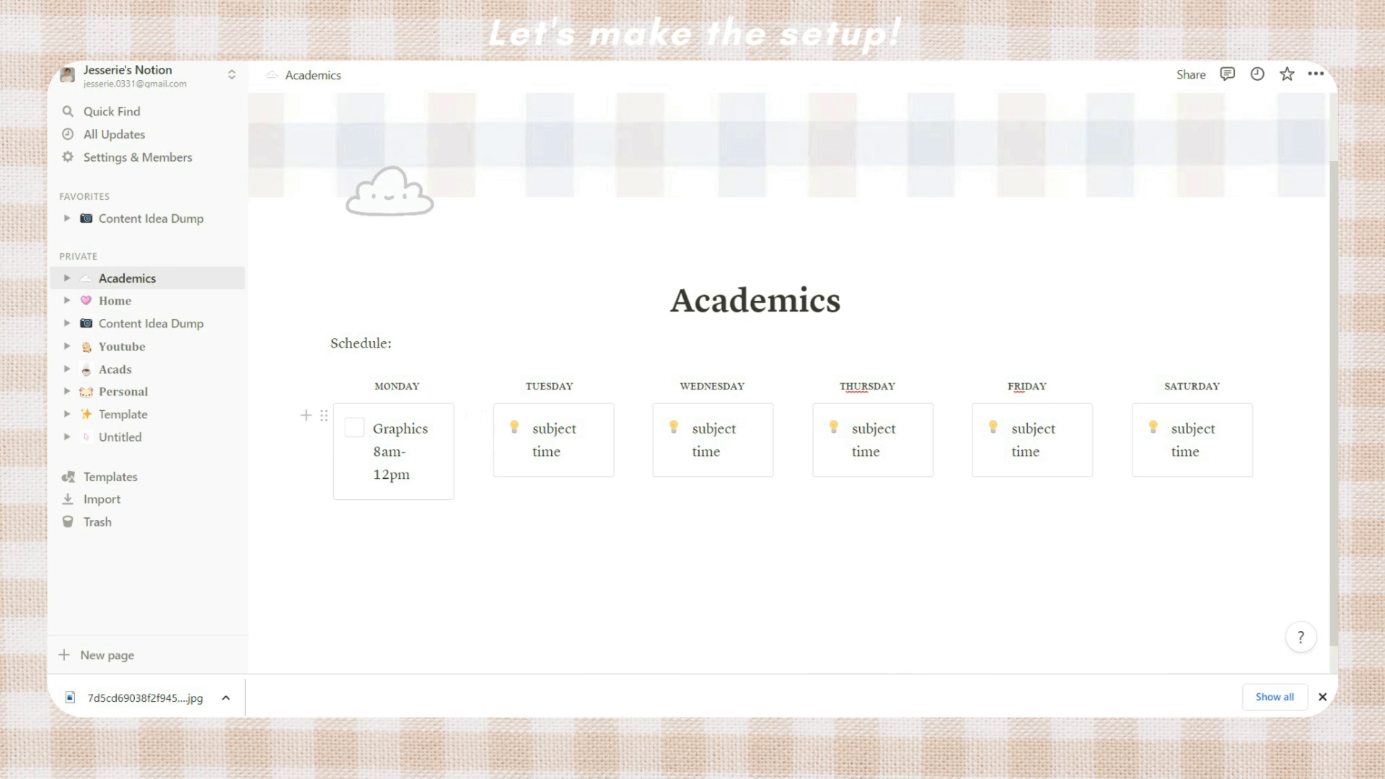
left_click(354, 427)
left_click(304, 132)
key("ctrl+v")
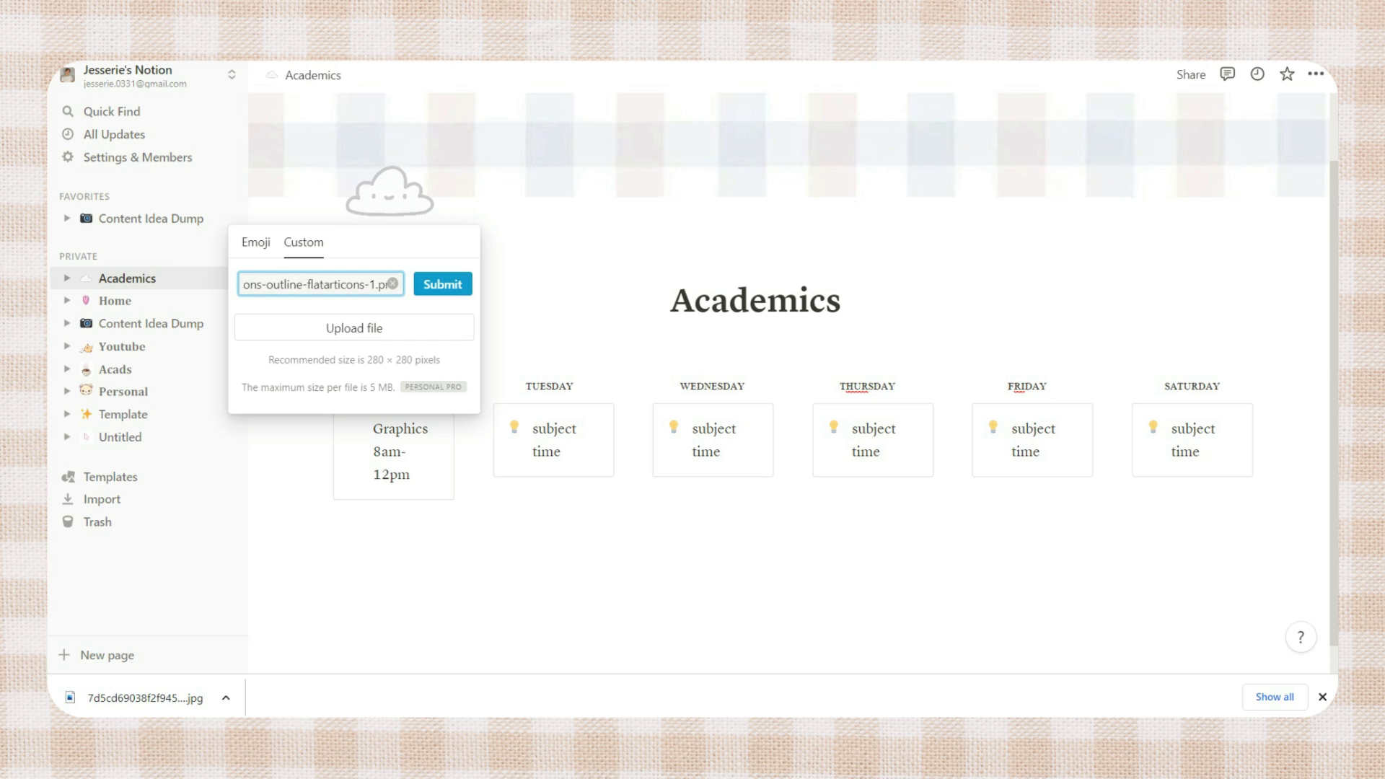
key("Return")
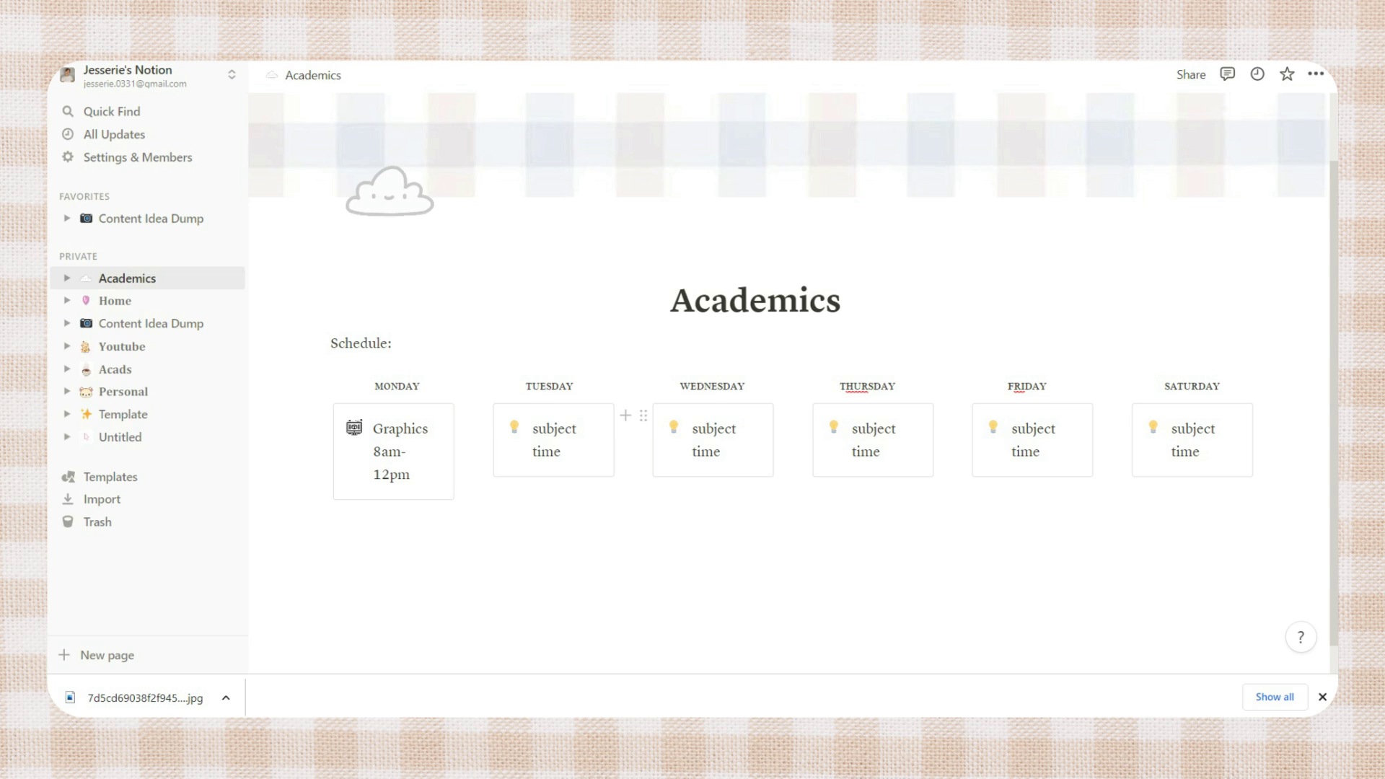
Step: Set Tuesday's callout to "Design 1" and "9am-11am" and give the Tuesday to Saturday callouts custom black architecture icons
type("College Algebra9am-11am")
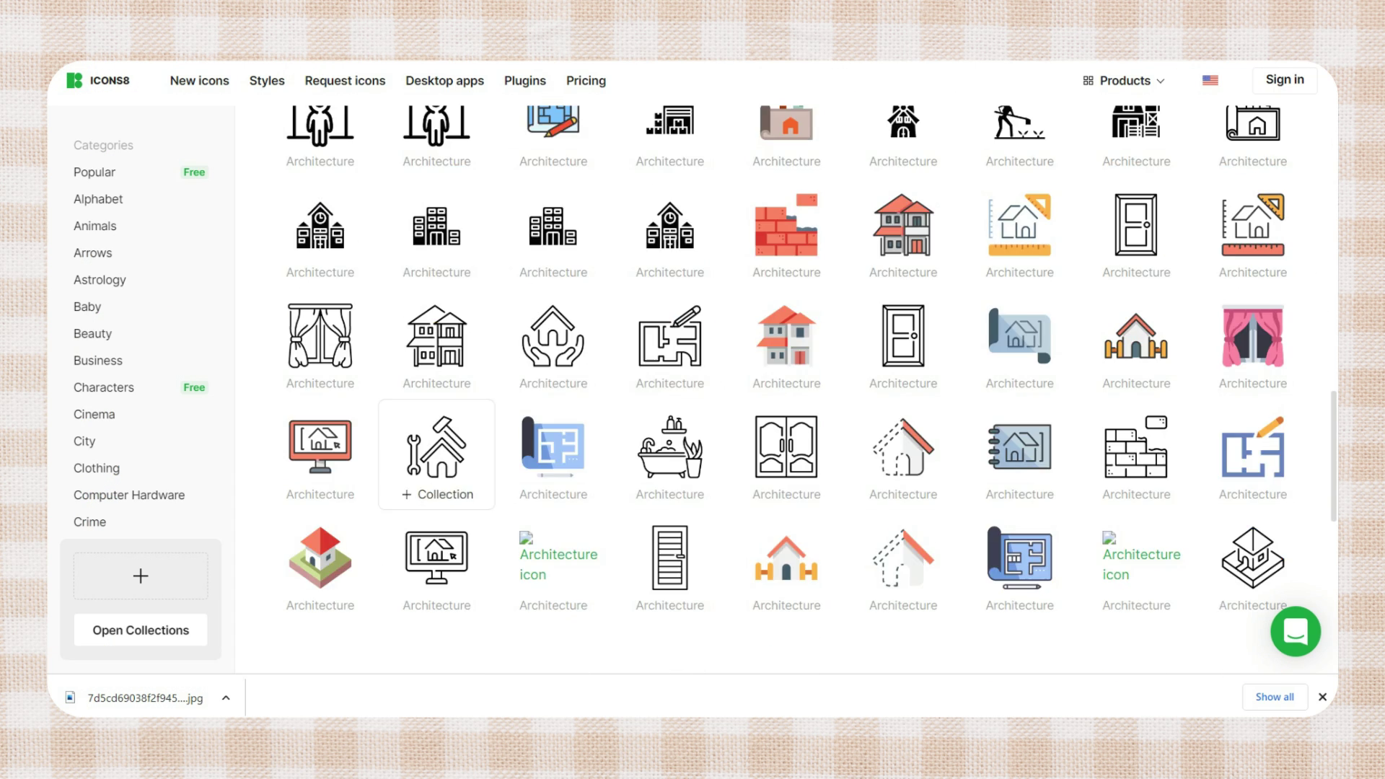
scroll(812, 372, "down", 2)
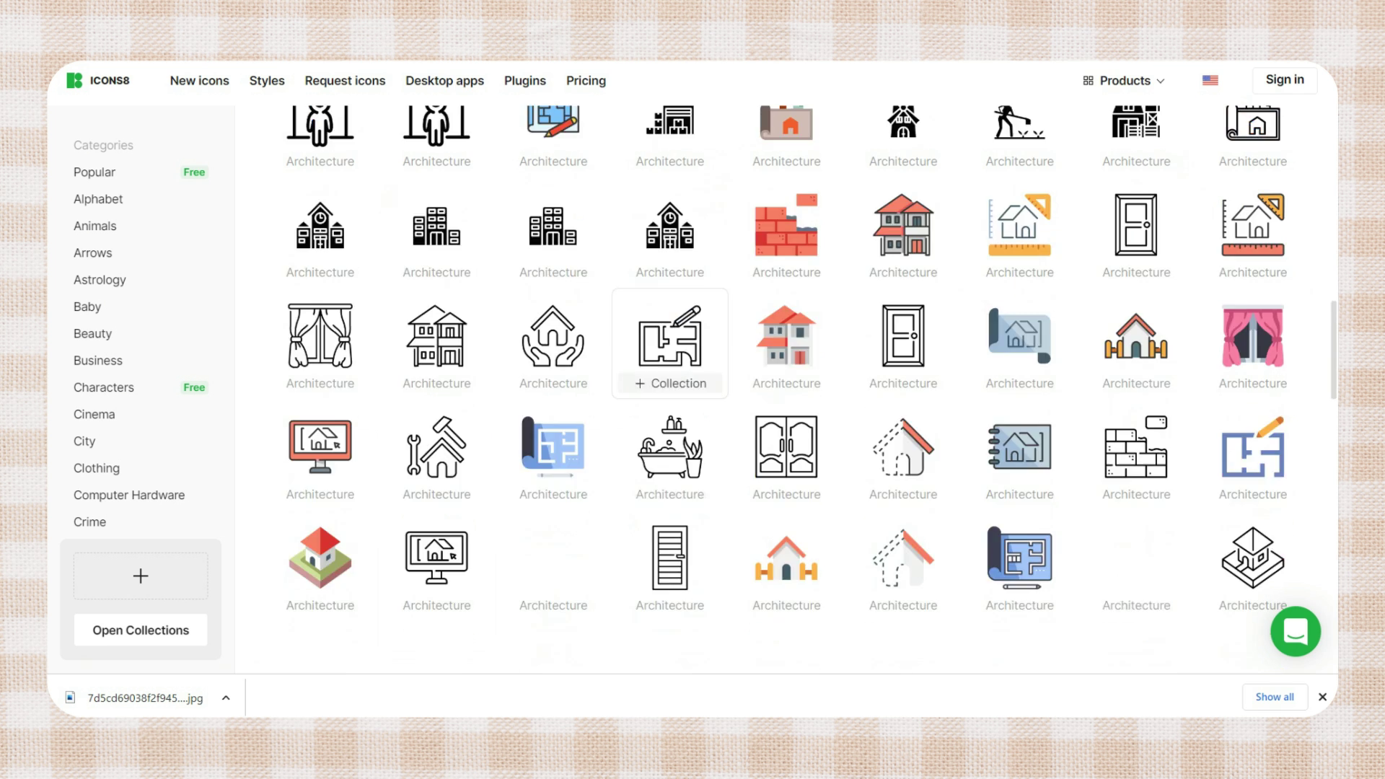
left_click(673, 347)
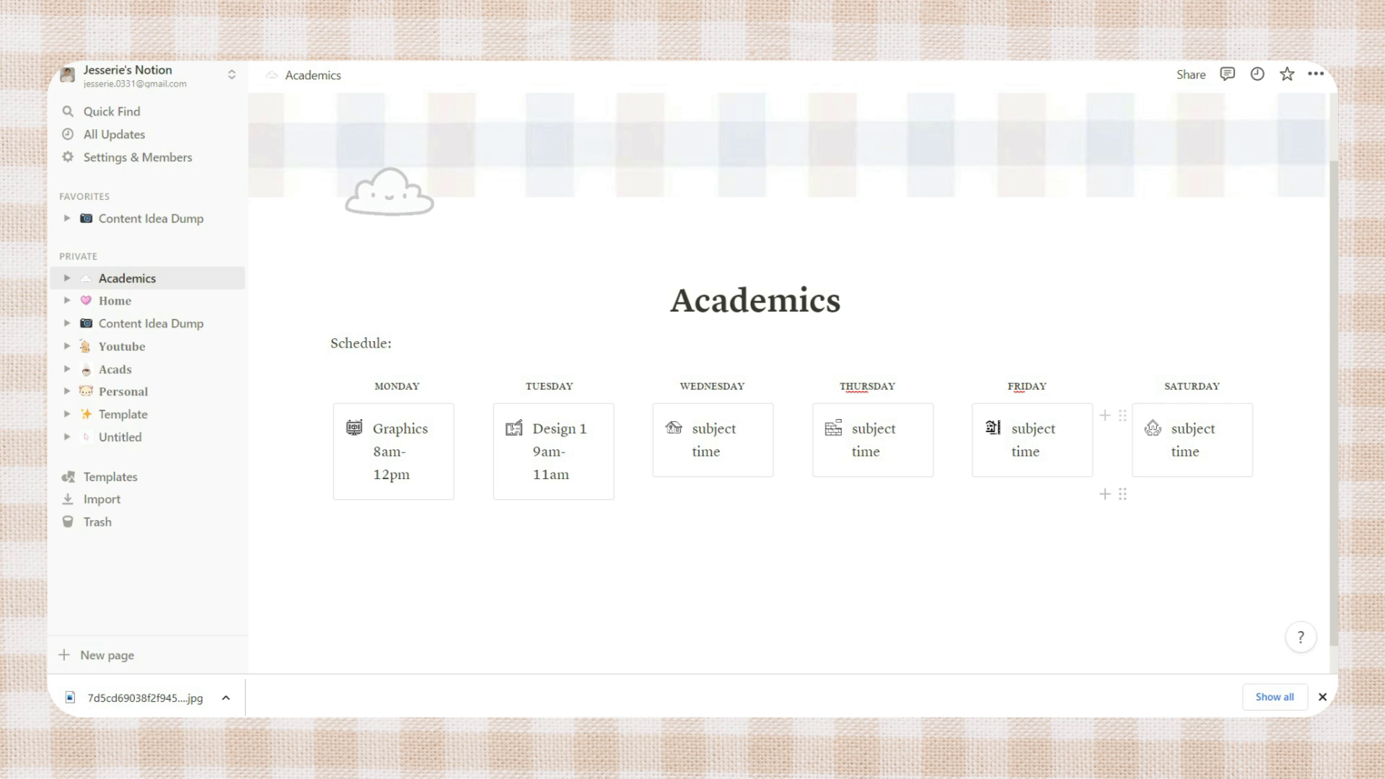
Step: Browse the font generator's styles for "Graphics 8am-12pm" and replace Monday's callout text with a letter-spaced small-caps version
key("ctrl+a")
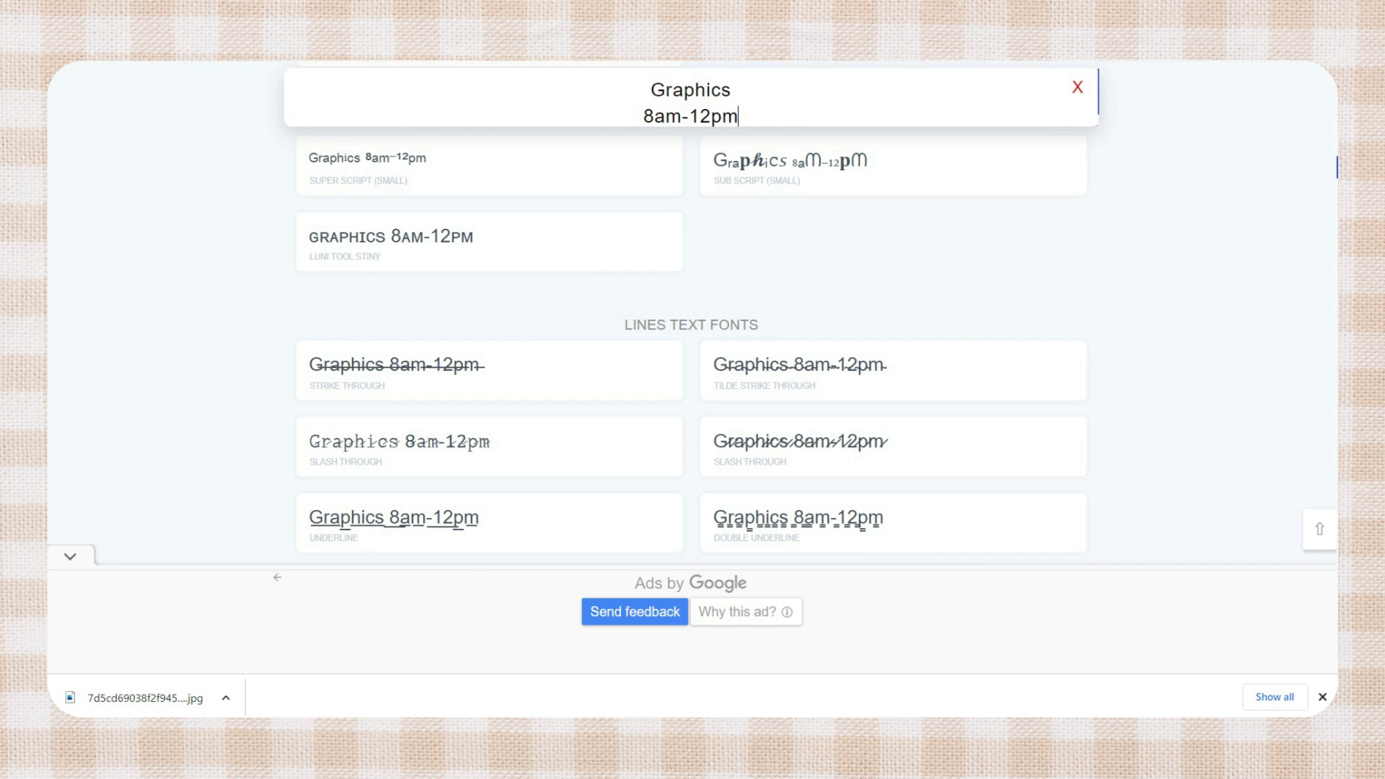
scroll(691, 346, "down", 20)
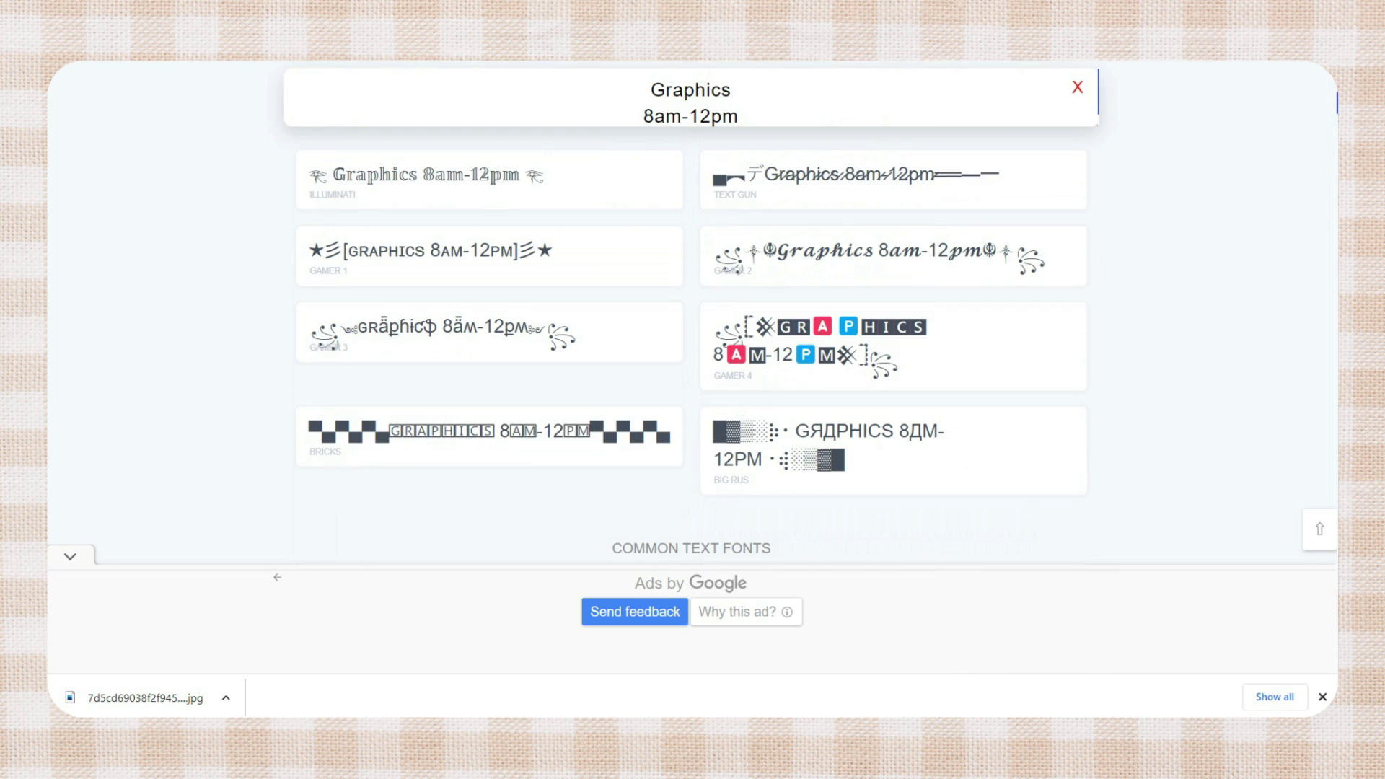
scroll(691, 346, "up", 15)
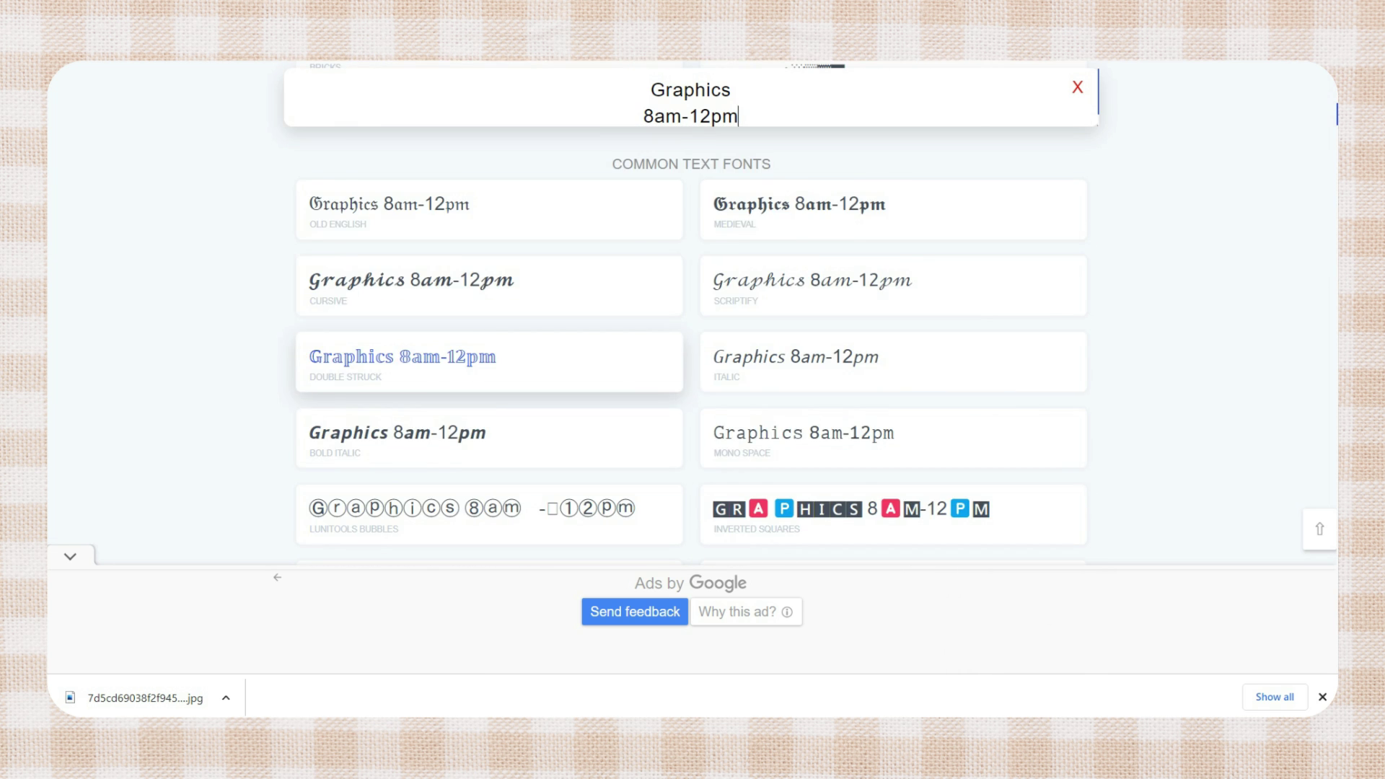
scroll(691, 347, "down", 15)
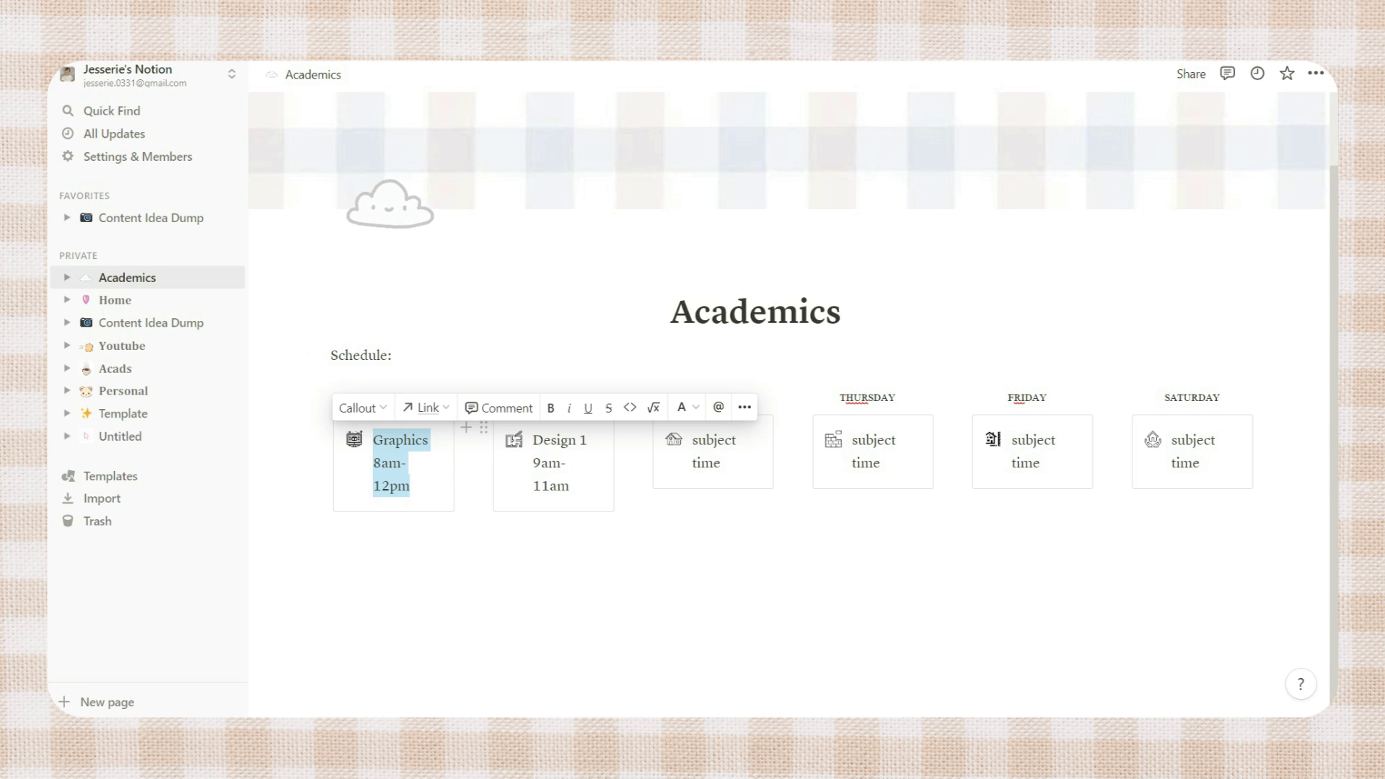
right_click(389, 472)
left_click(433, 272)
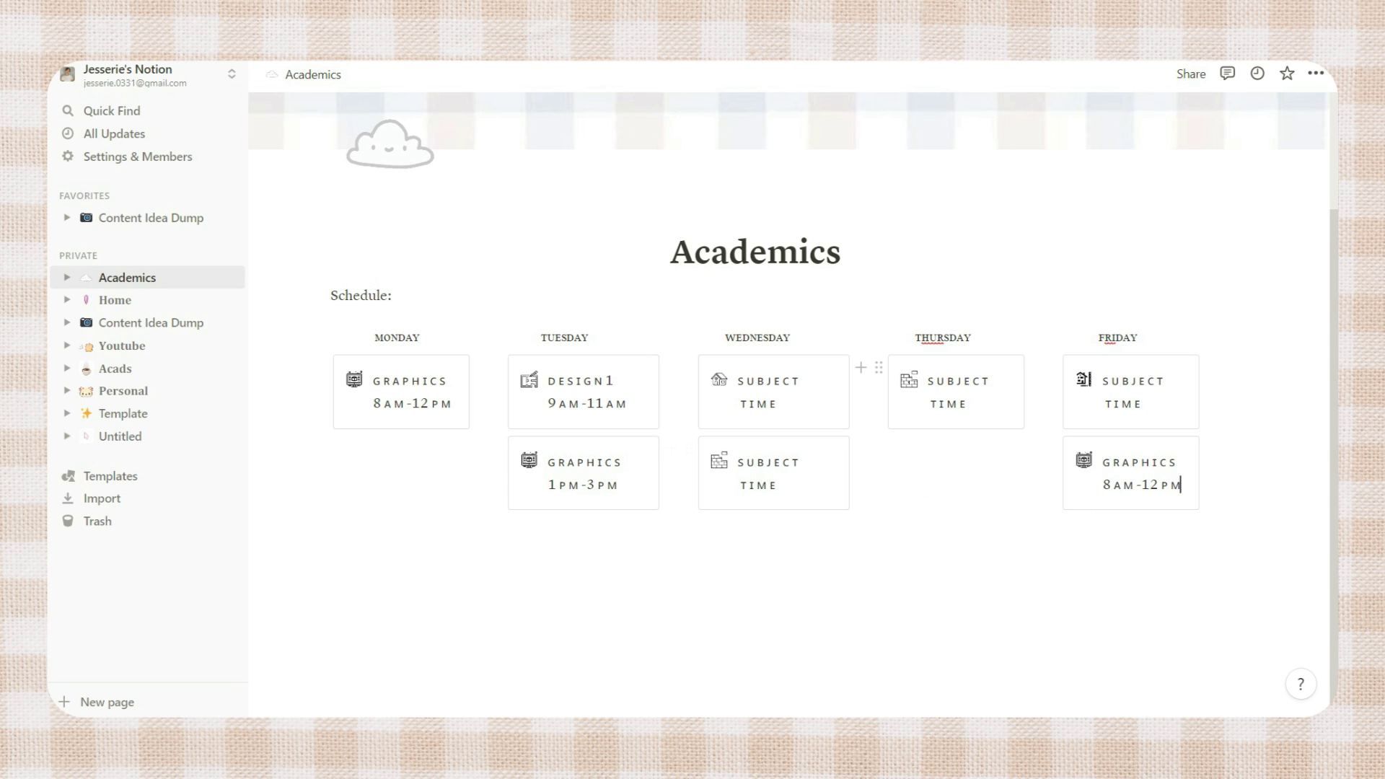
Step: Insert a divider below the weekly schedule and start a bold "Tasks:" section under it
left_click(333, 568)
type("/")
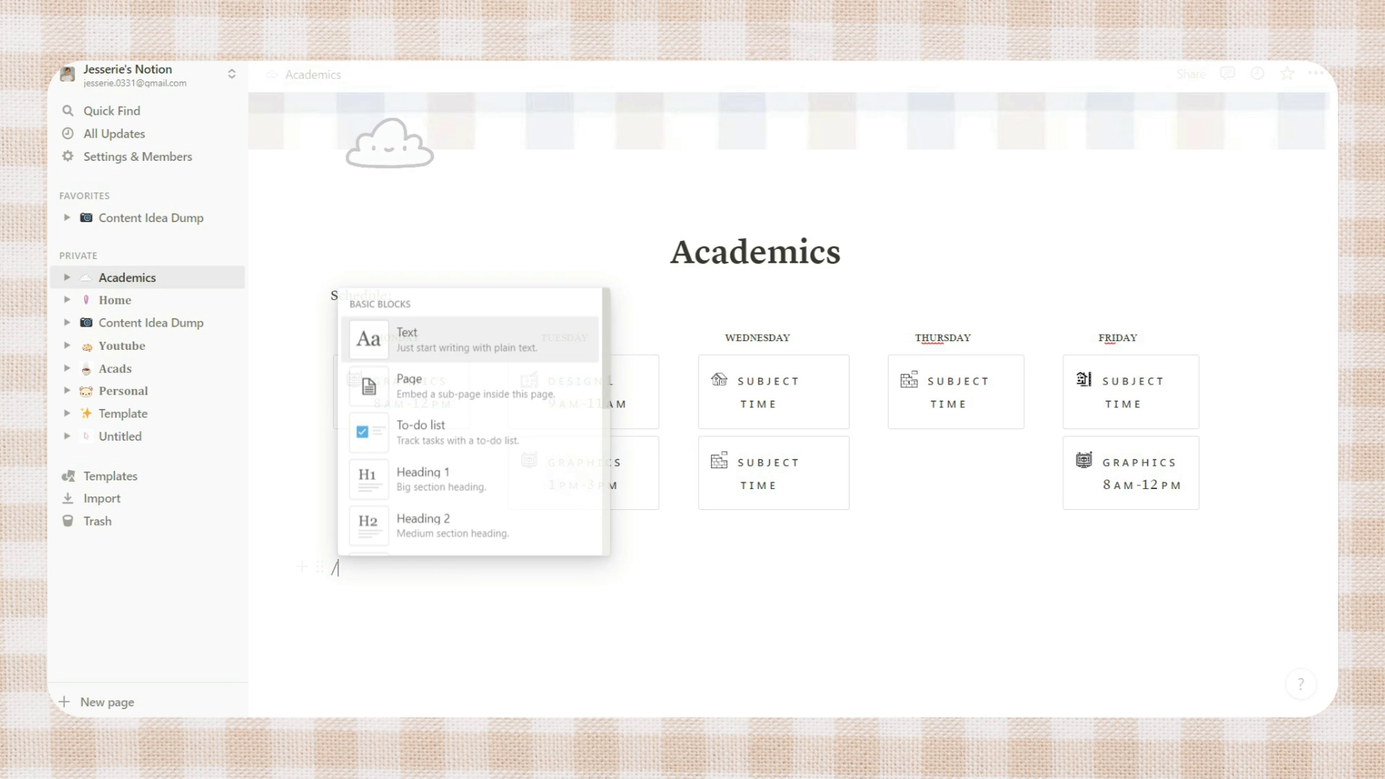
type("DIVI")
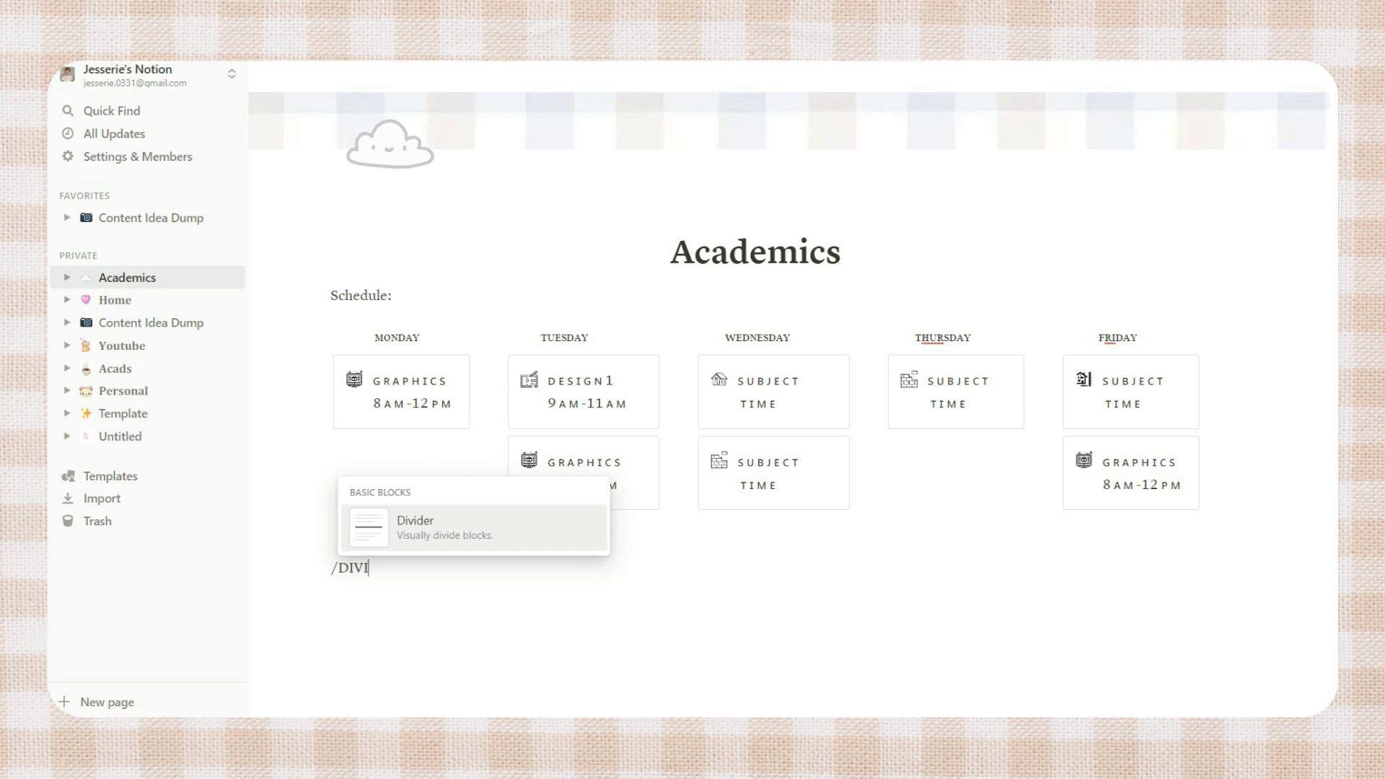
key("Return")
scroll(790, 390, "down", 1)
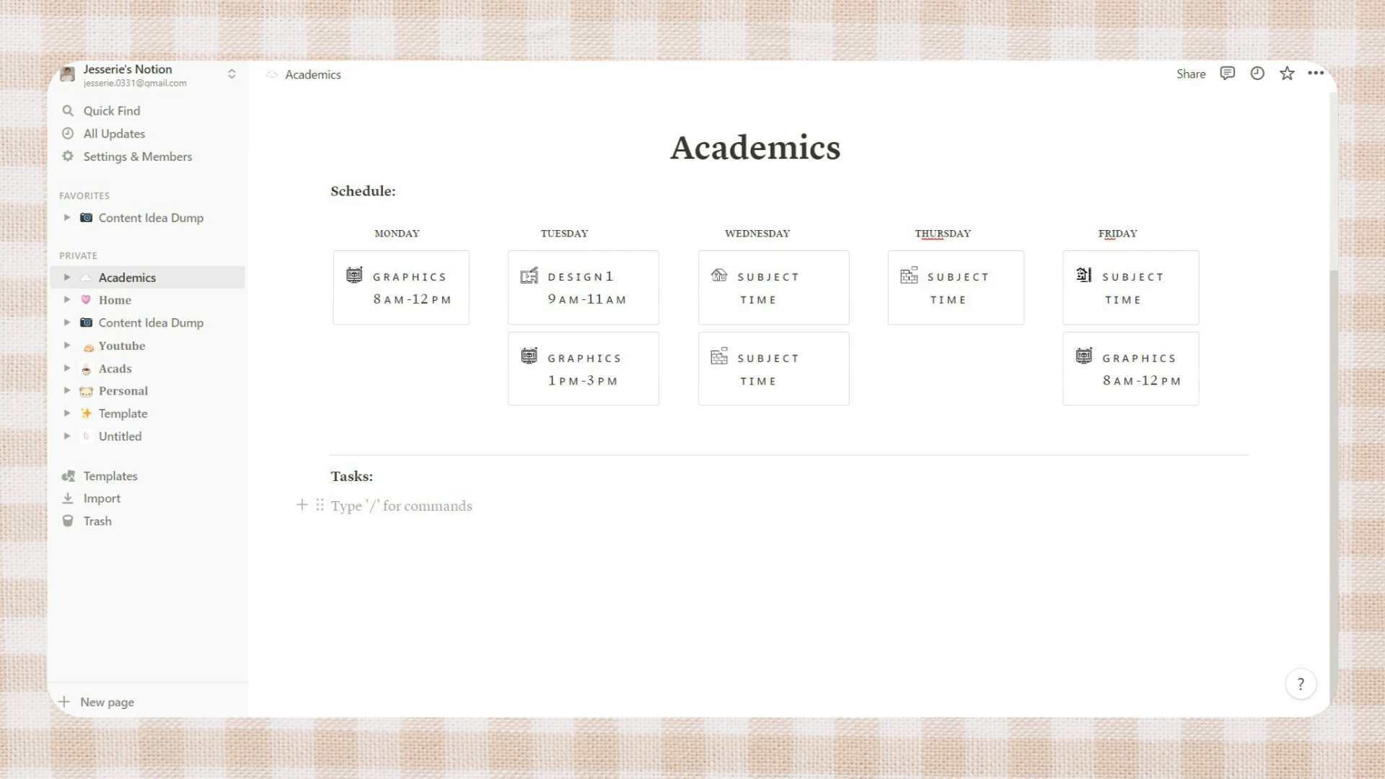
Step: Insert the beige illustration with the mirror, vase and pink dessert under the "Tasks:" heading
type("/")
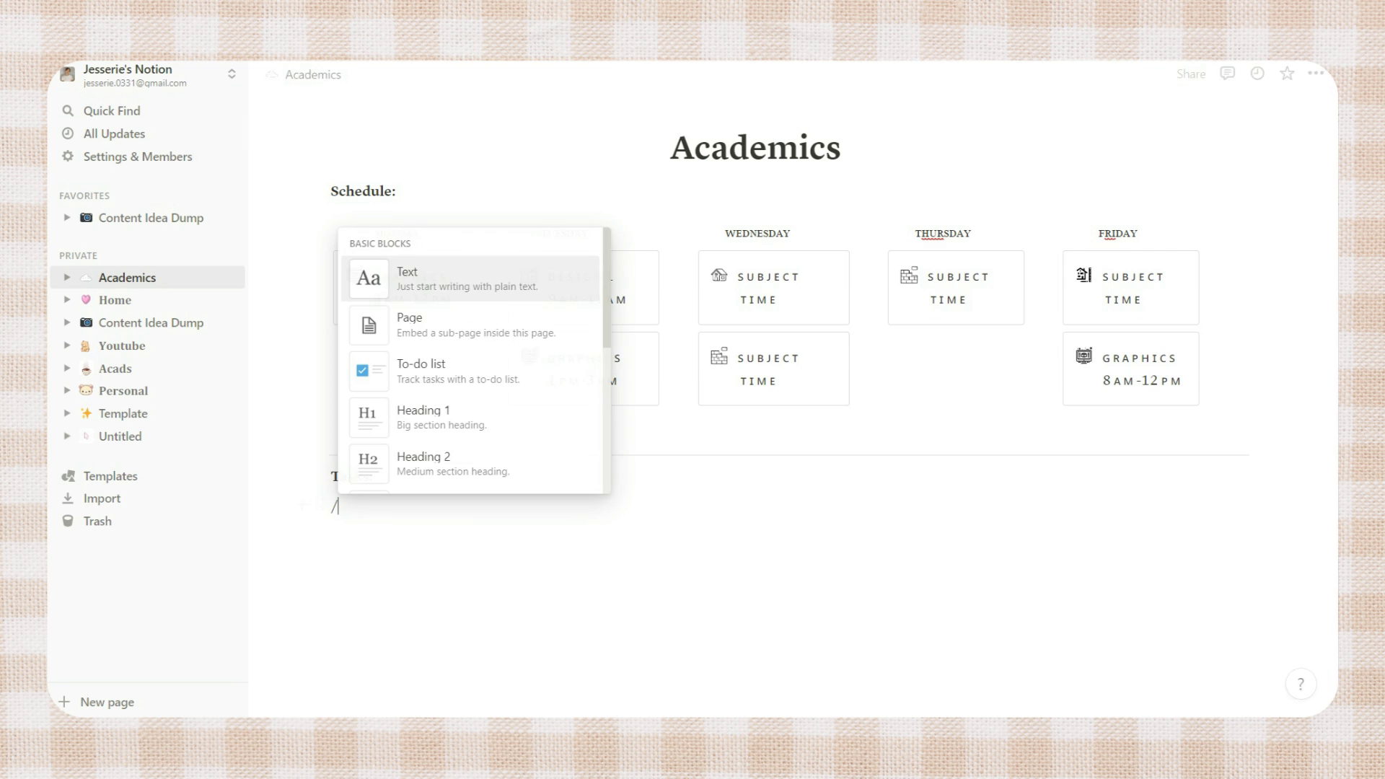
type("pic")
key("Return")
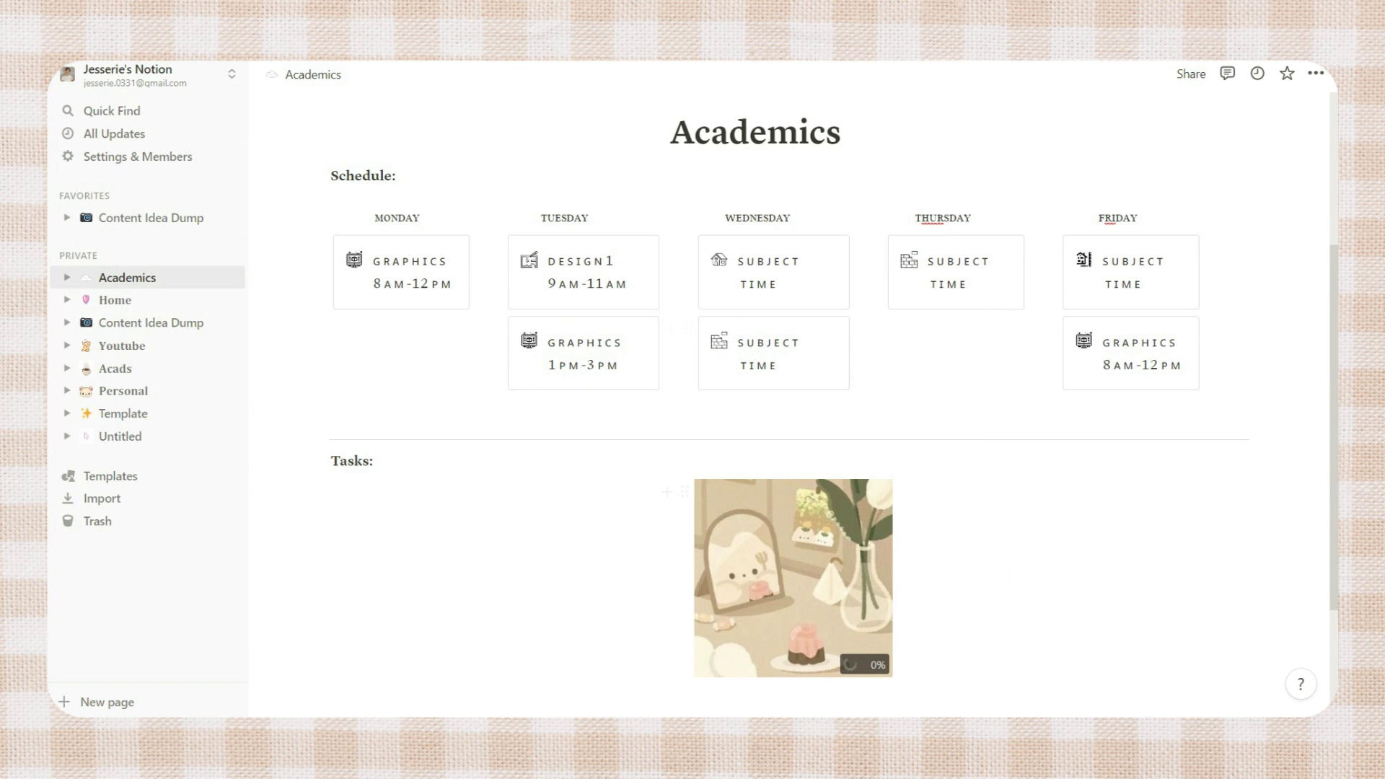
scroll(788, 404, "down", 3)
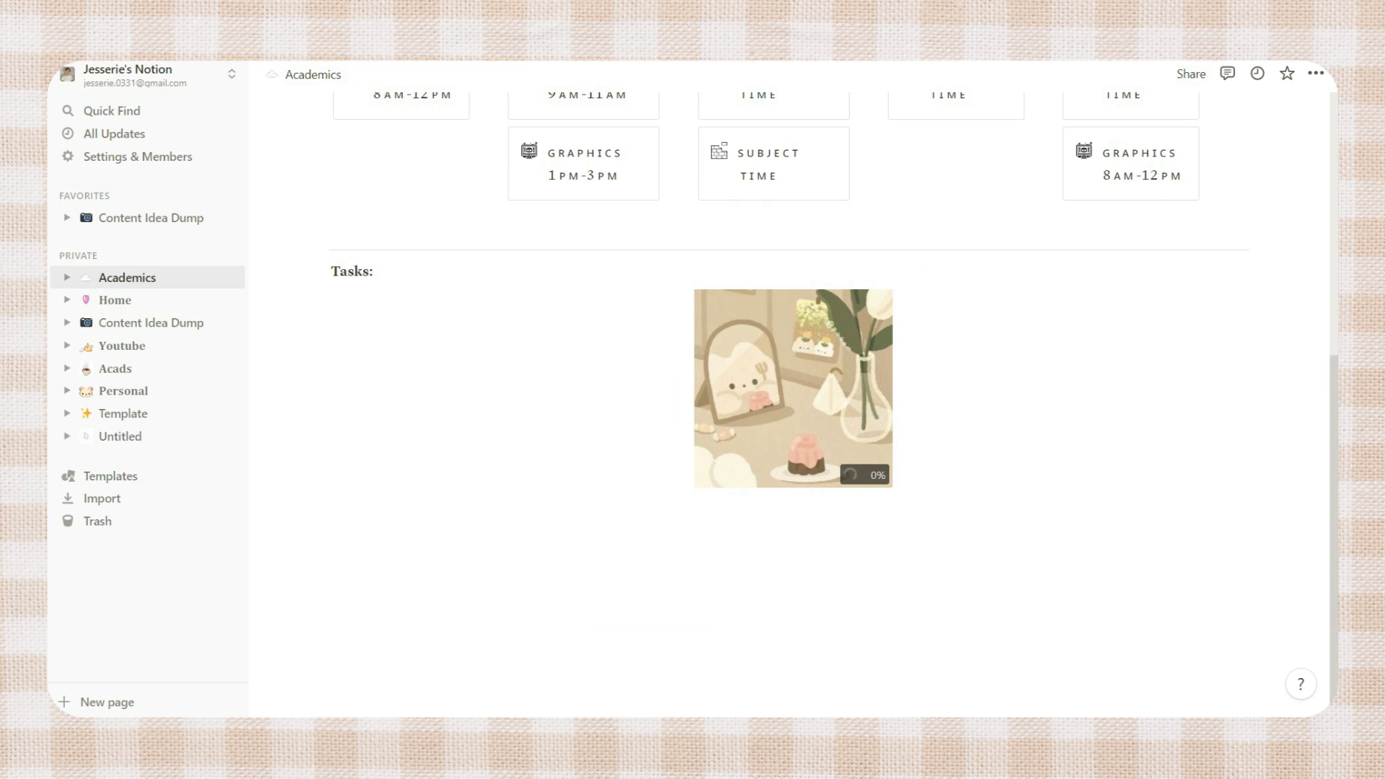
Step: Arrange the Tasks section in two columns, with the illustration first and the "Tasks:" heading beside it
left_click(332, 504)
left_click_drag(320, 504, 863, 459)
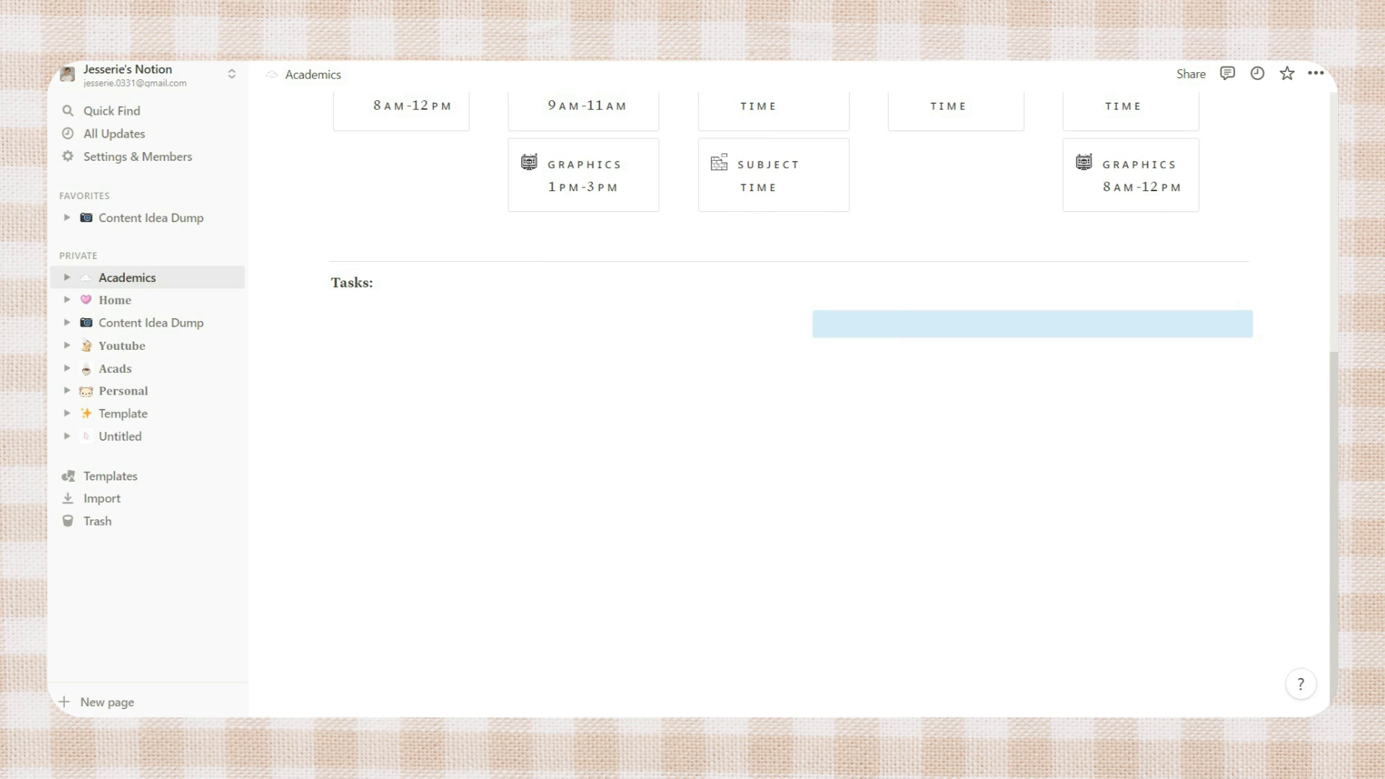
left_click_drag(794, 409, 733, 410)
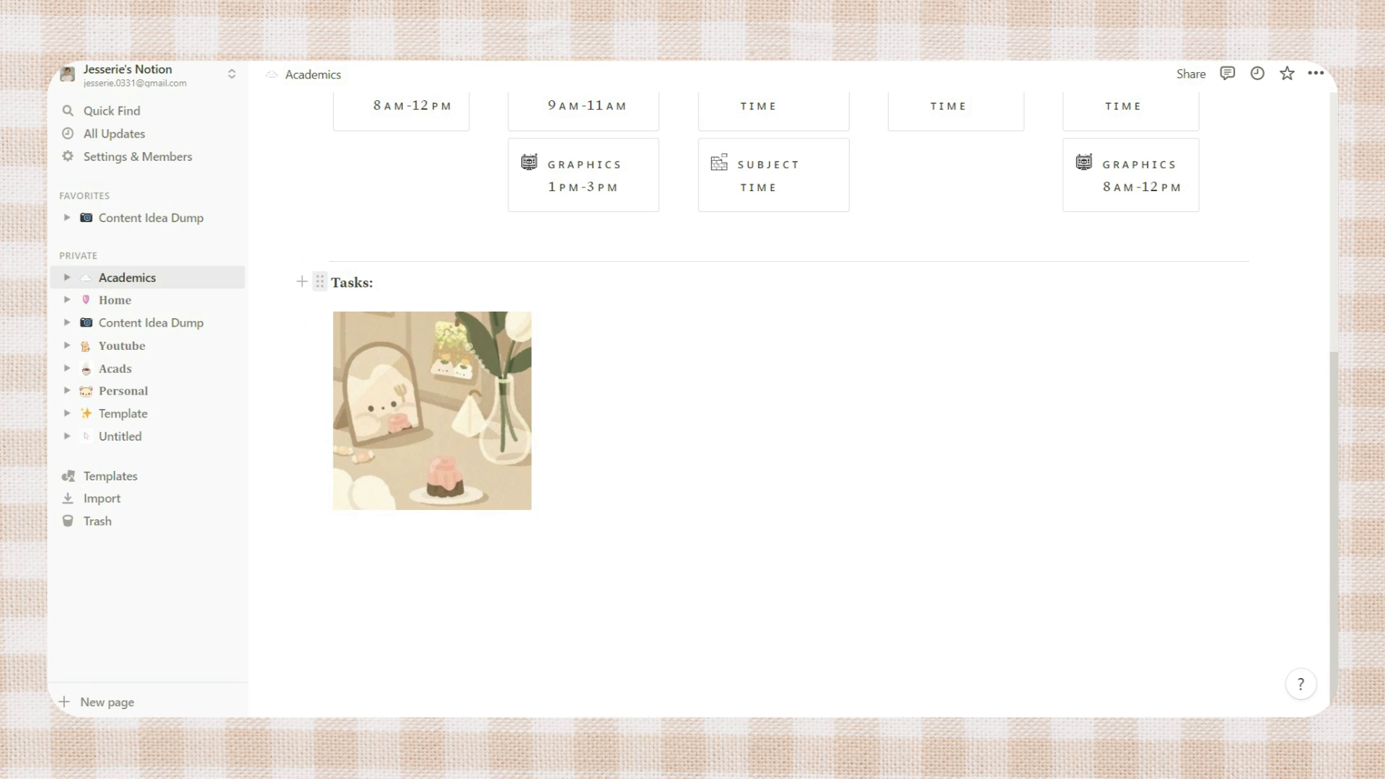
left_click_drag(320, 281, 597, 310)
Step: Set up a "To do" table under the Tasks heading with its title hidden and its Tags property changed to the Status type
key("Return")
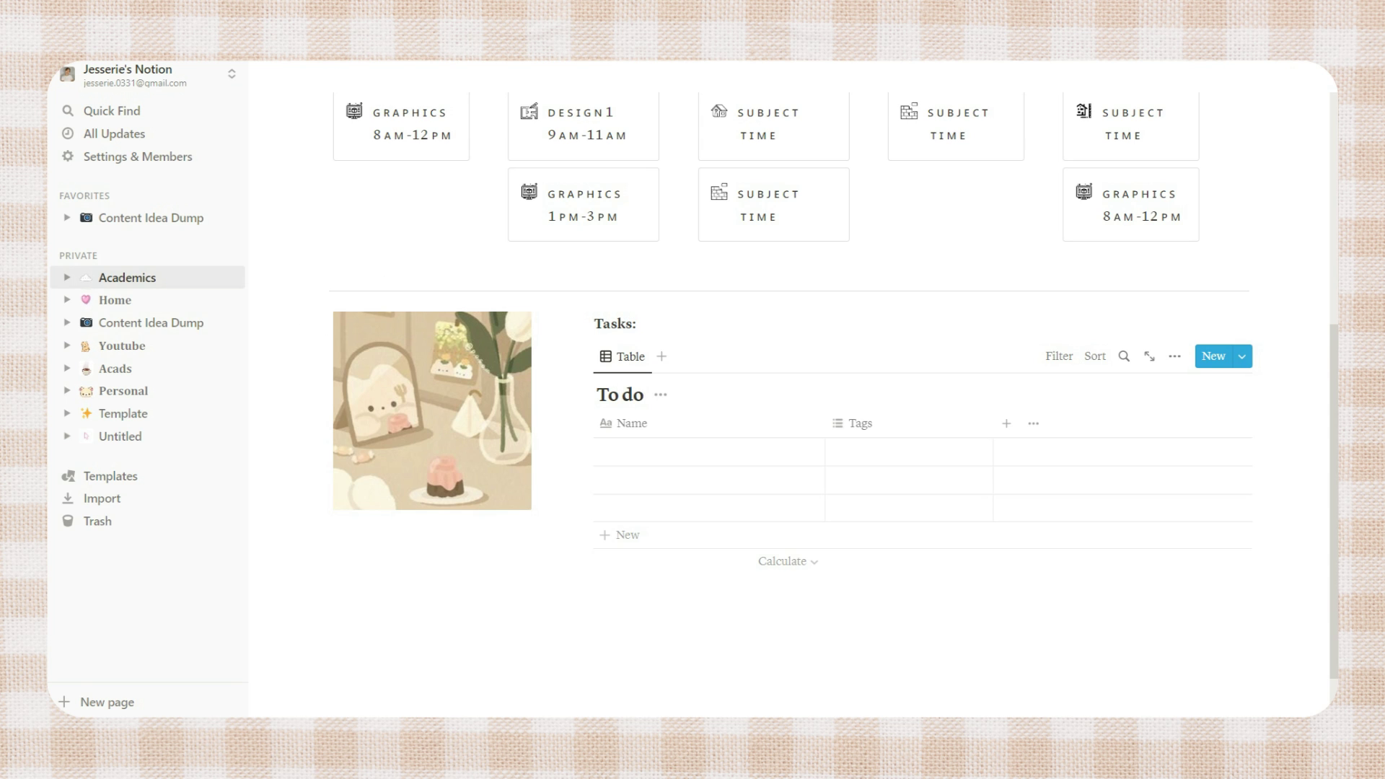
left_click(1174, 355)
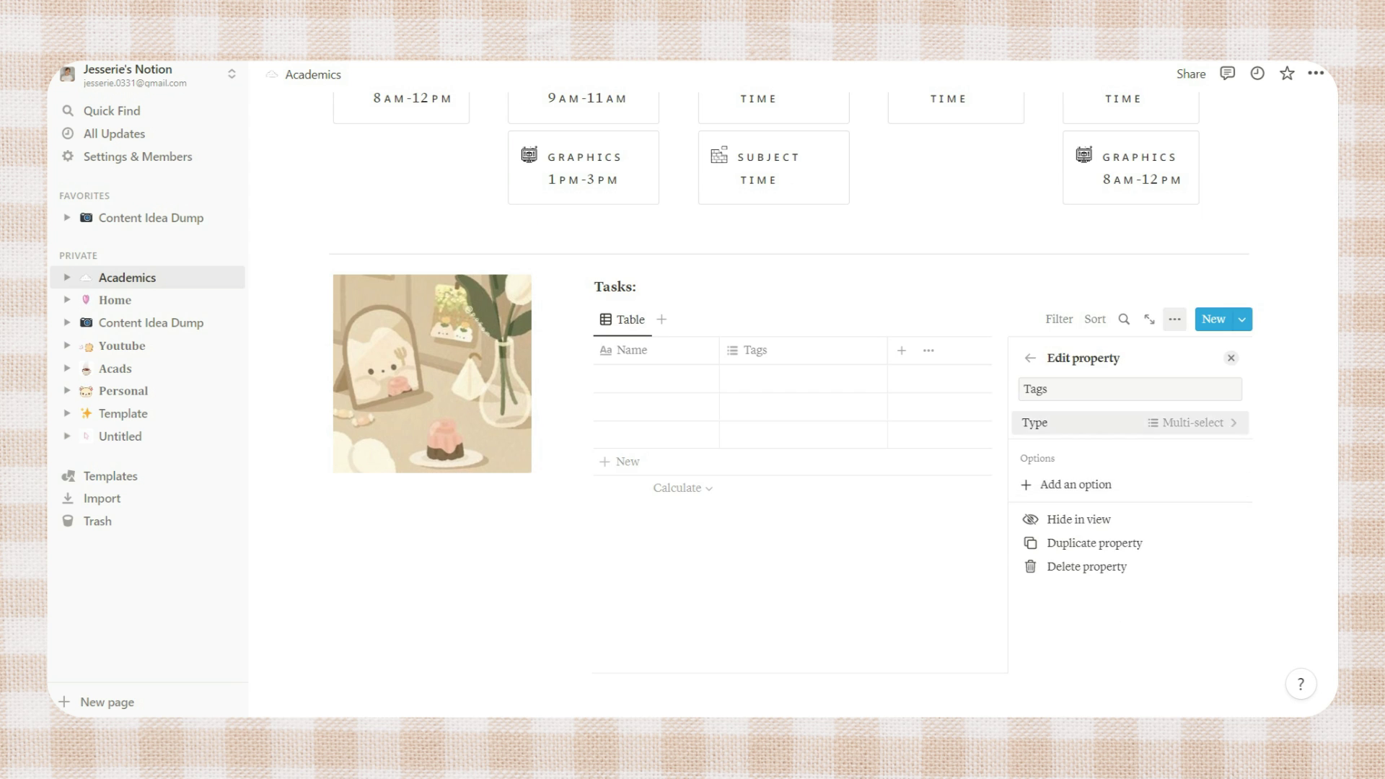
left_click(1125, 424)
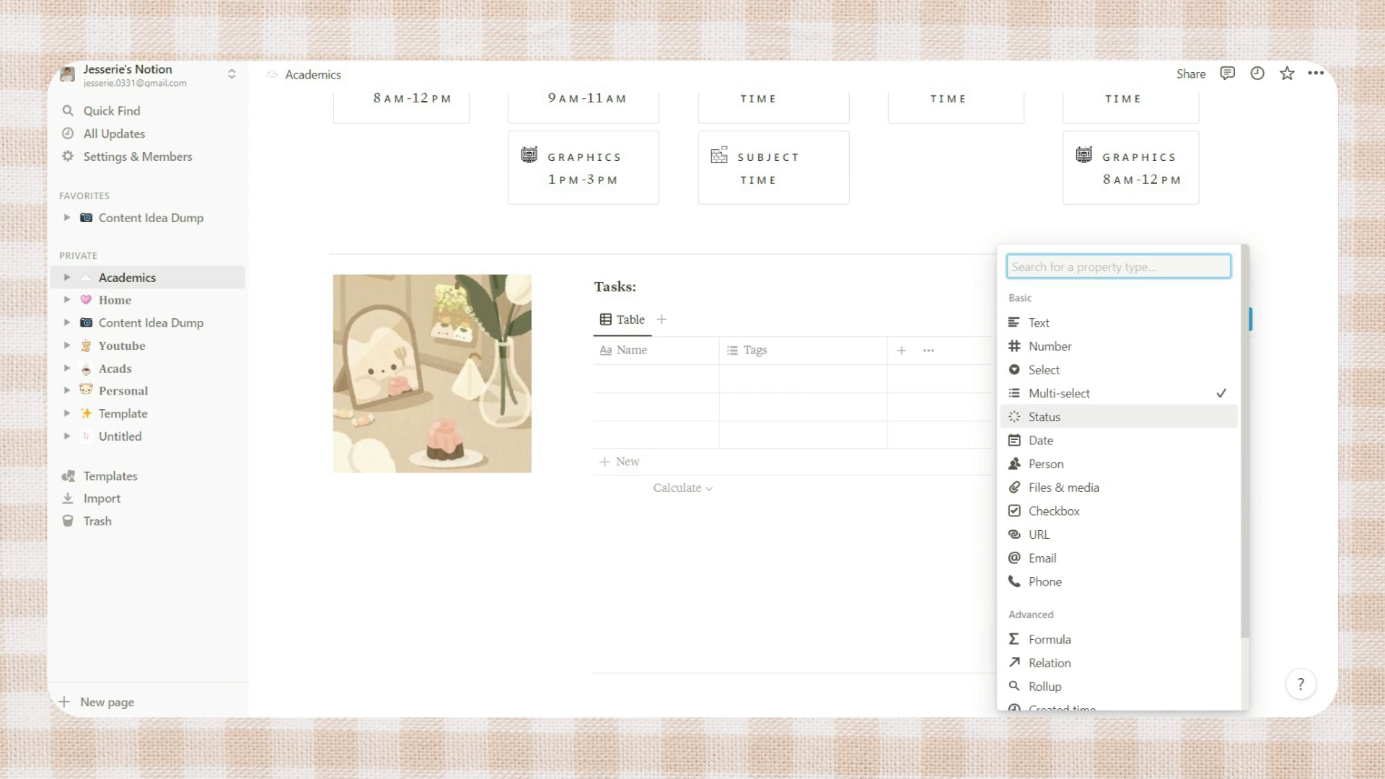
left_click(1051, 410)
left_click(771, 379)
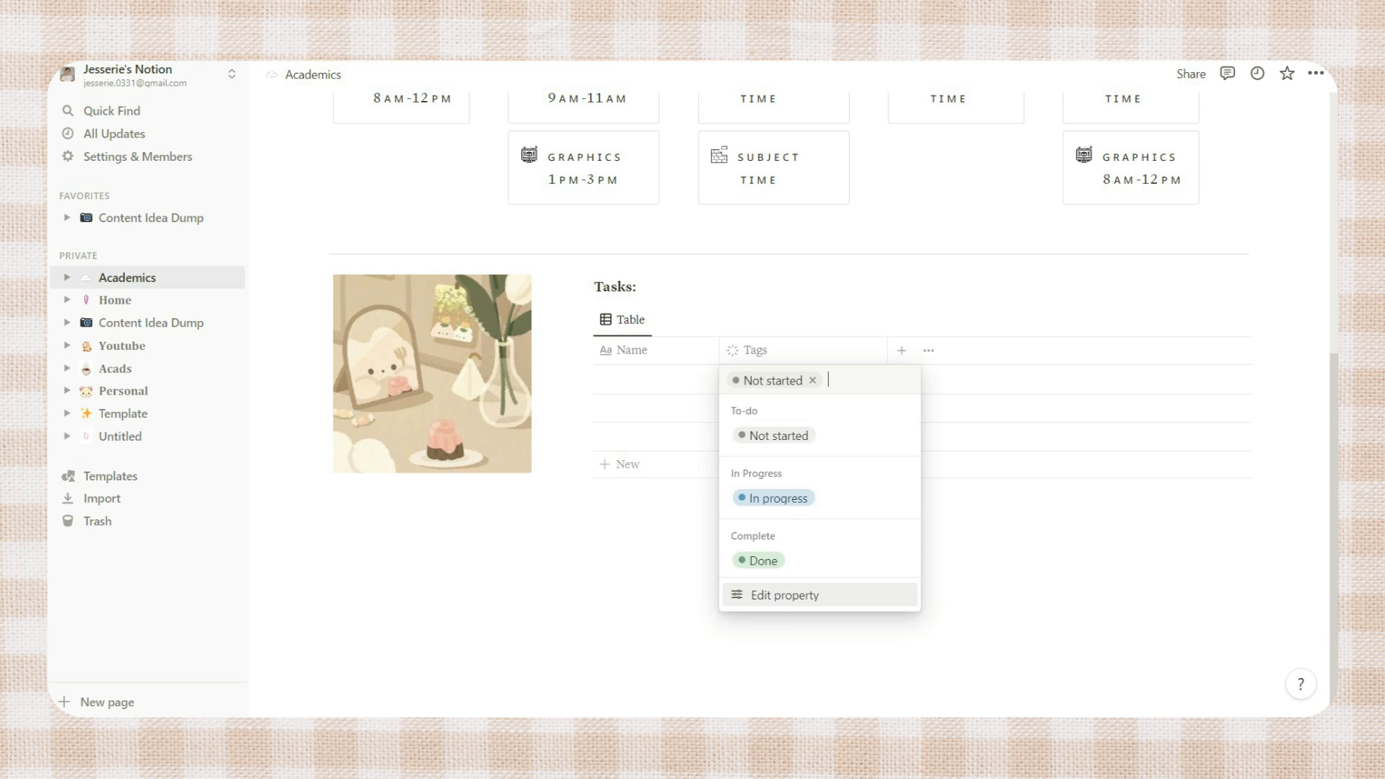
key("Escape")
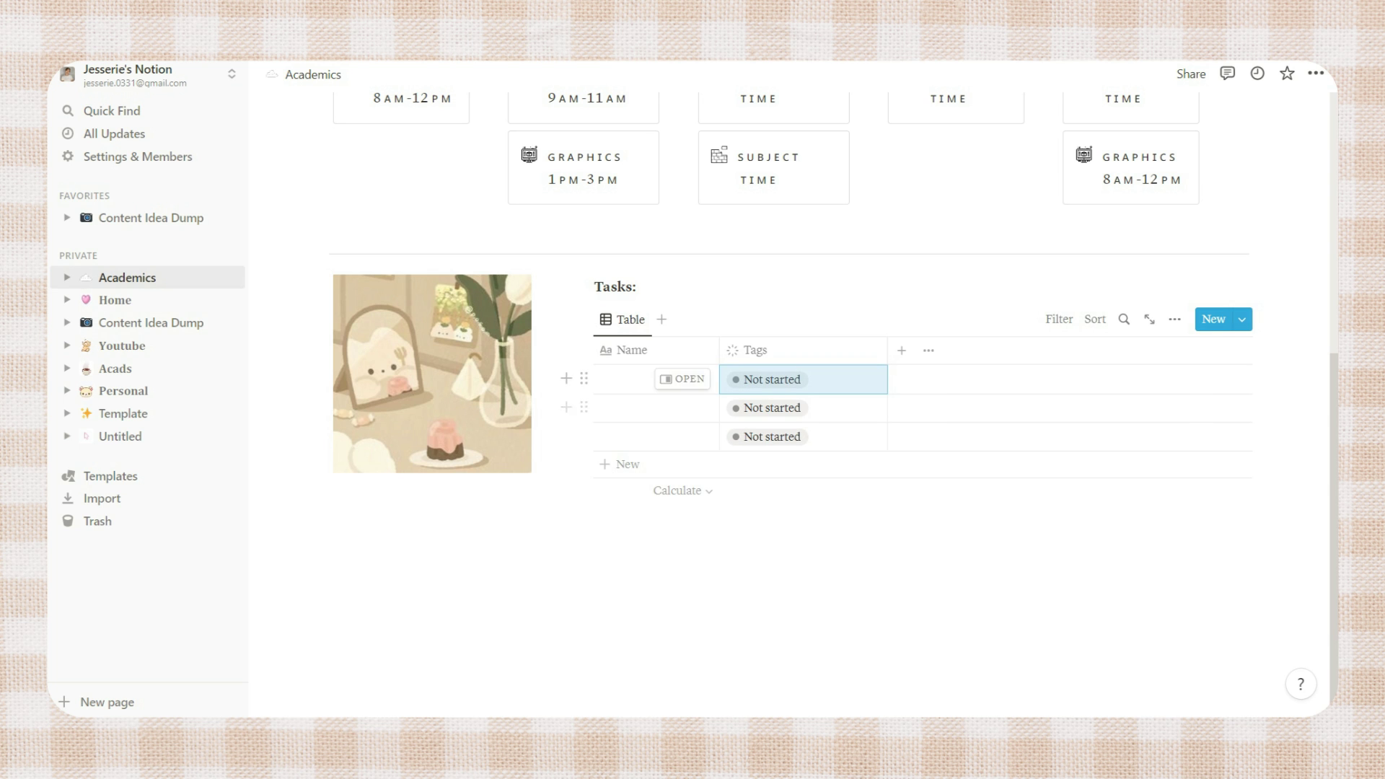
Step: Add a date property named "Due" and a select property named "Subject" to the Tasks table
left_click(901, 350)
left_click(1053, 440)
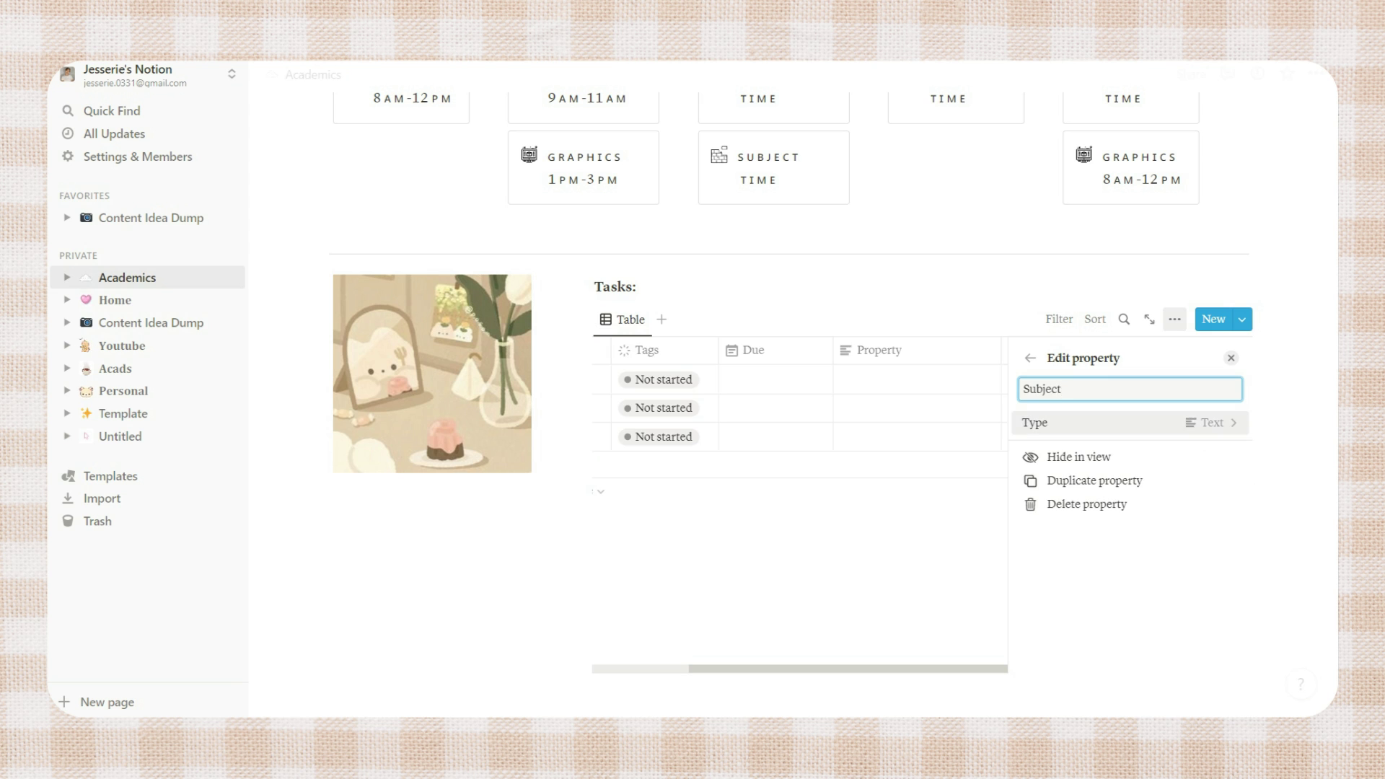
left_click(1125, 422)
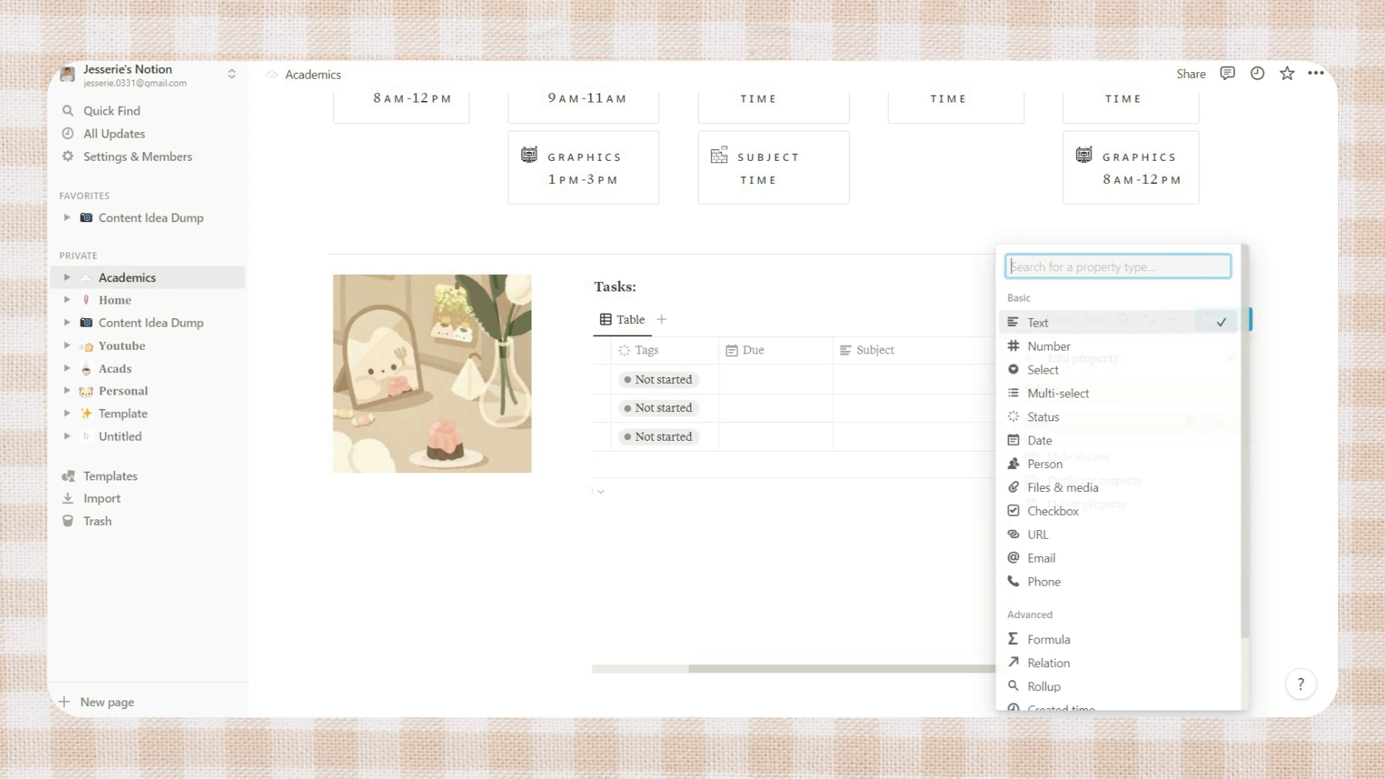
left_click(1044, 369)
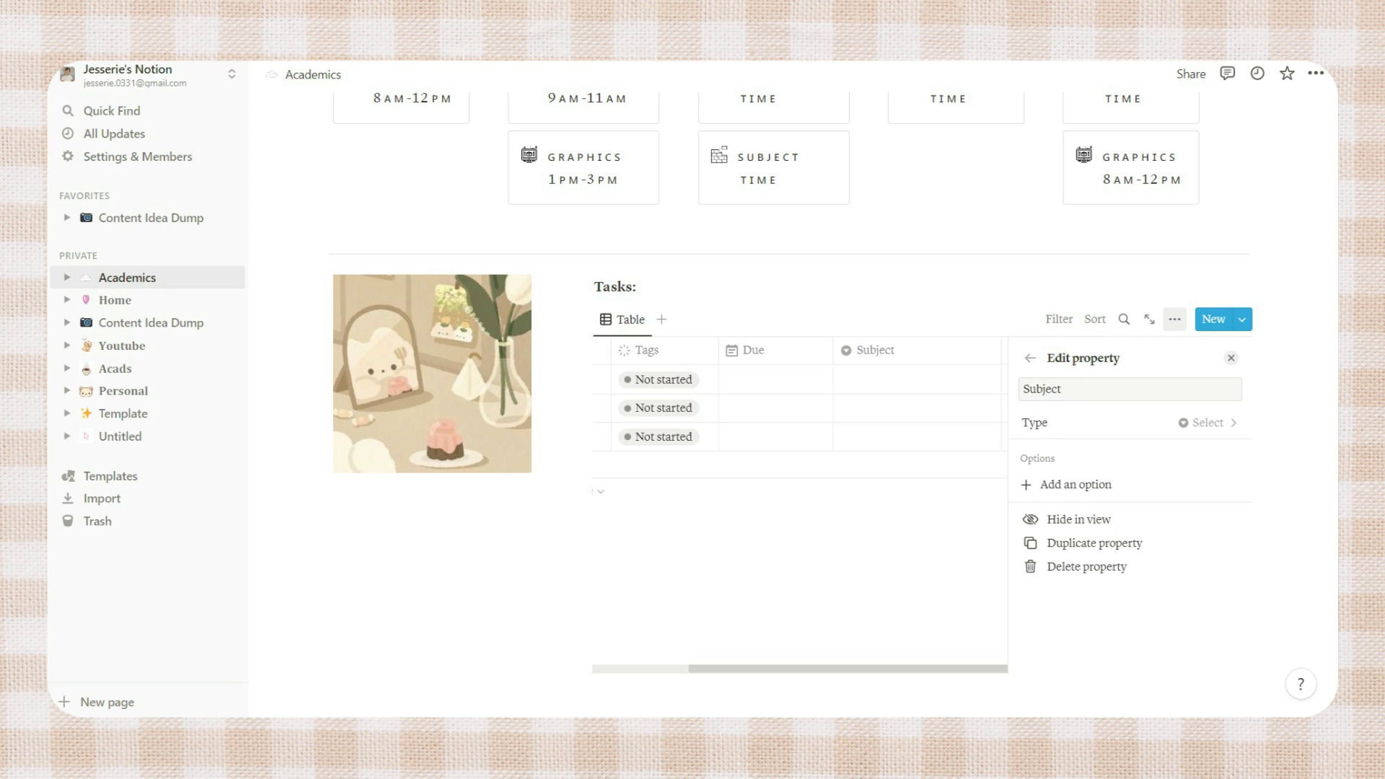
Step: Give the Subject property the options Design, Graphics, History of Architecture 1, Subject, Subject 2 and Subject 3
left_click(1060, 483)
type("Design")
key("Return")
type("Graphics")
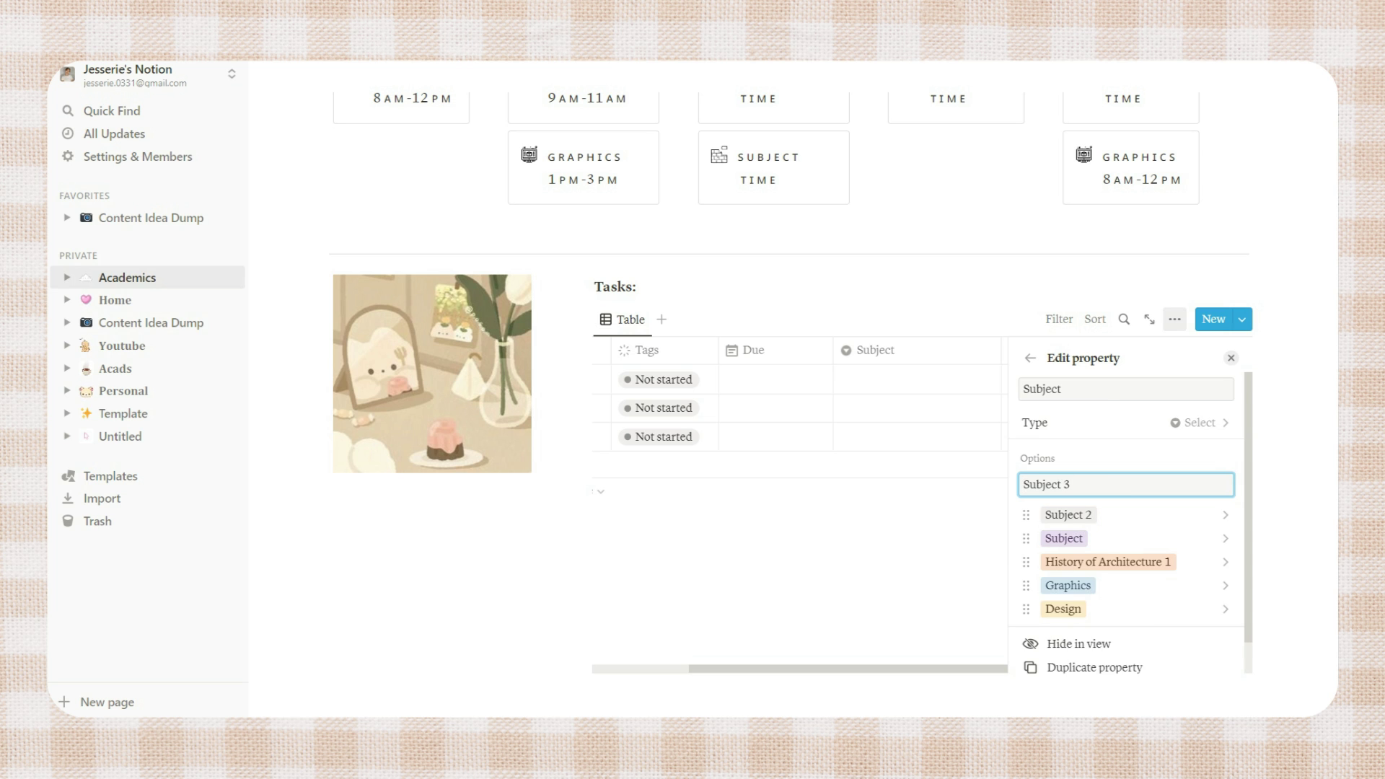
key("Return")
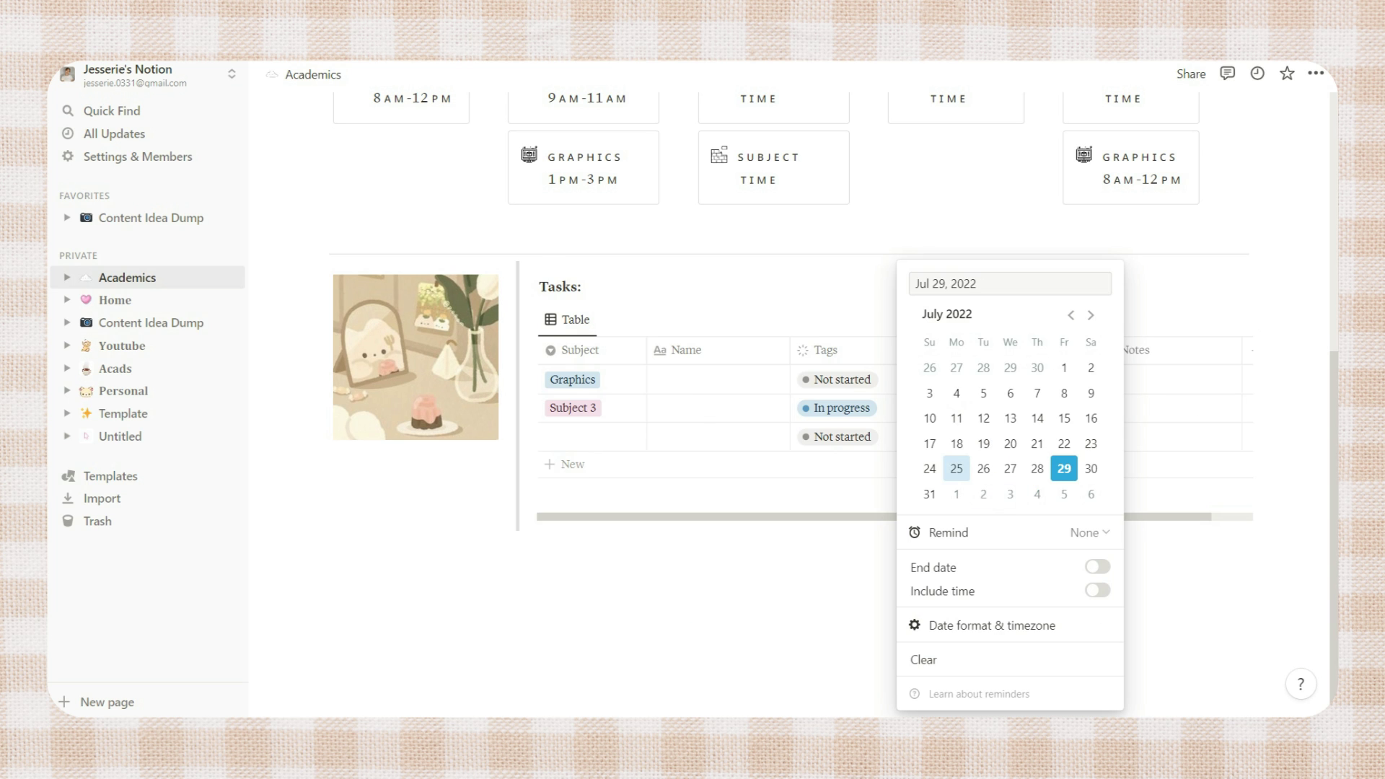
Step: Set the due date of the Subject 3 task to July 25, 2022
left_click(956, 468)
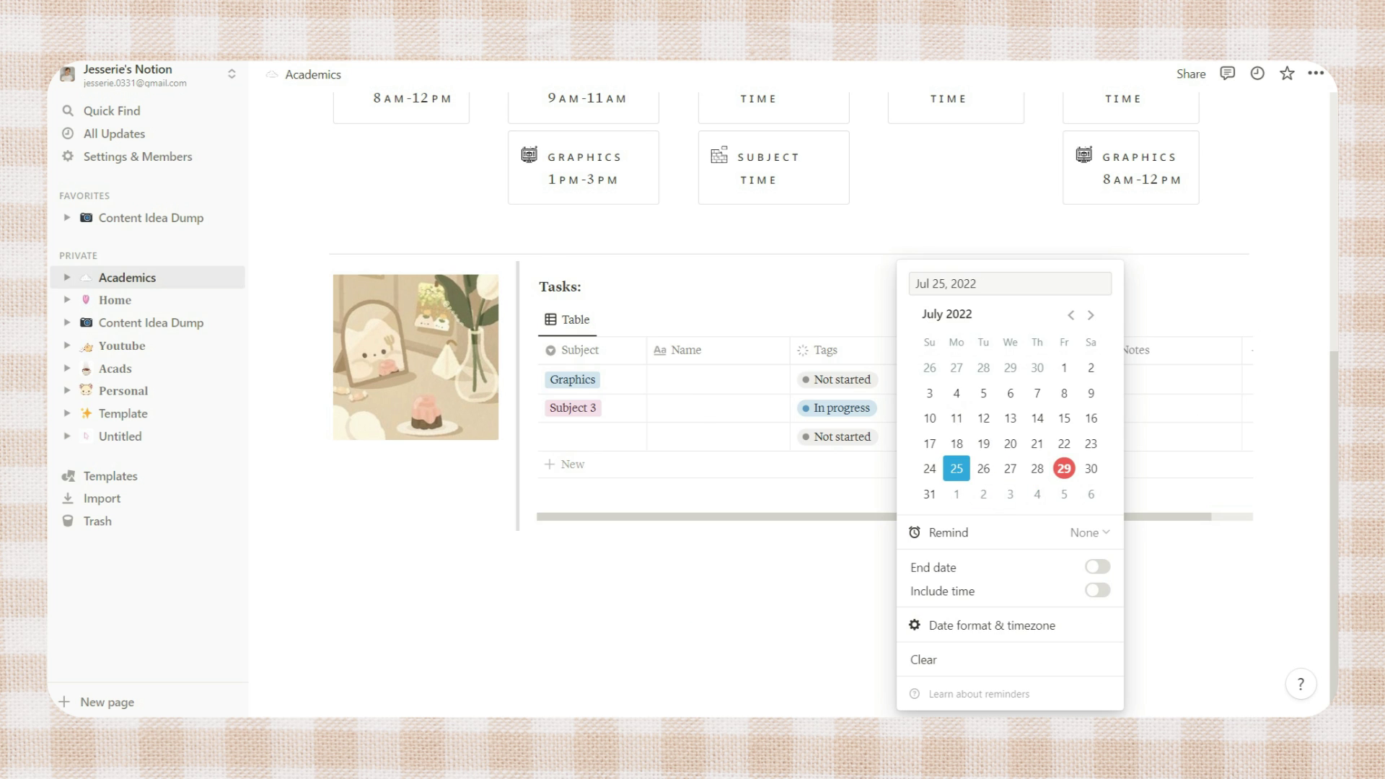
key("Escape")
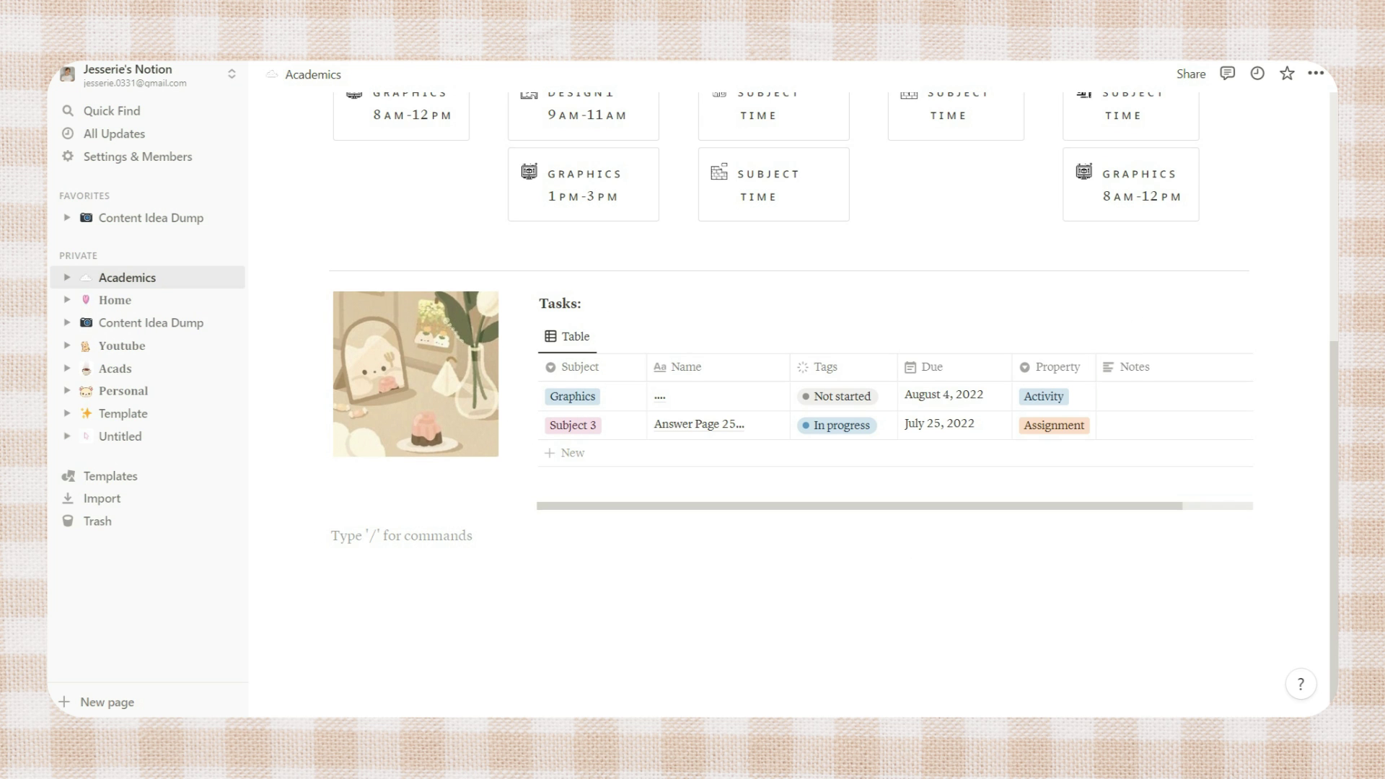
Step: Insert a callout below the Tasks section and give it the default background
type("/")
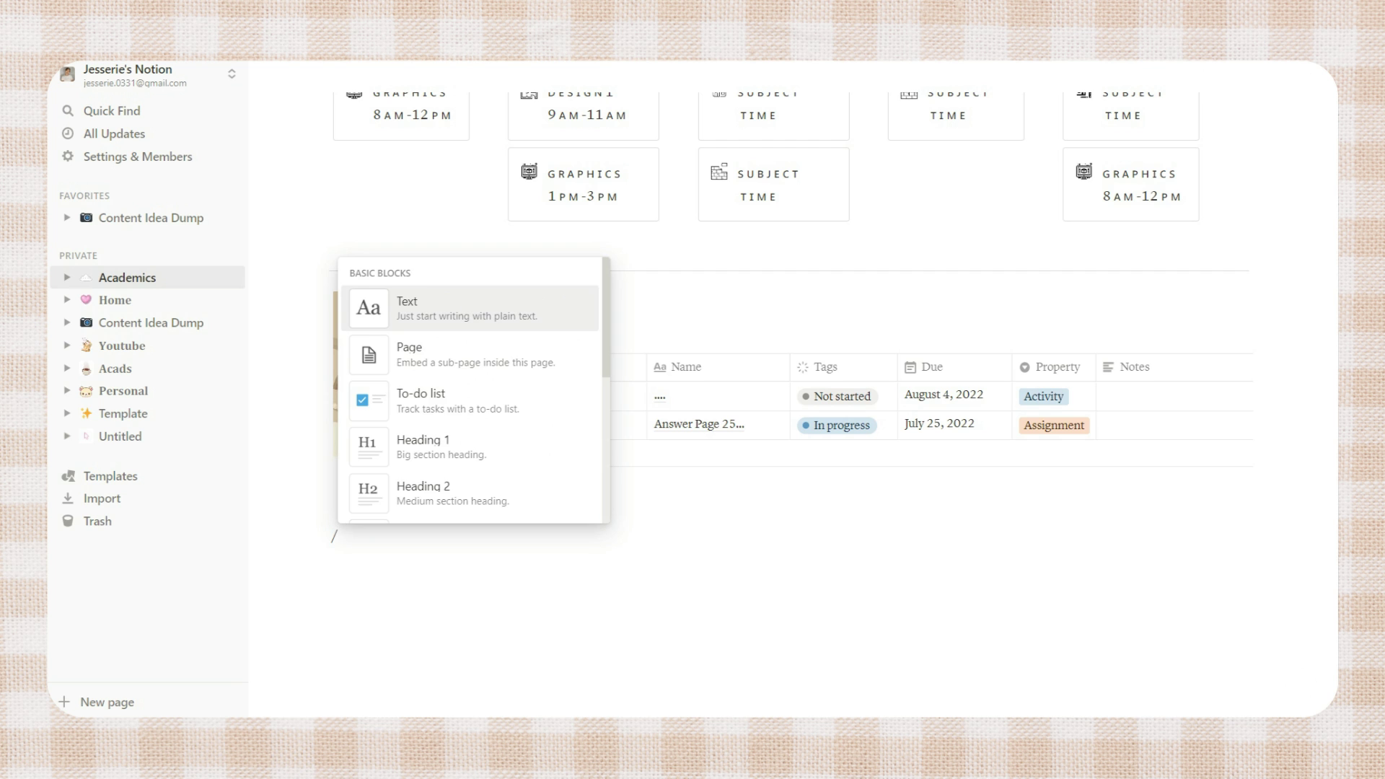
type("call")
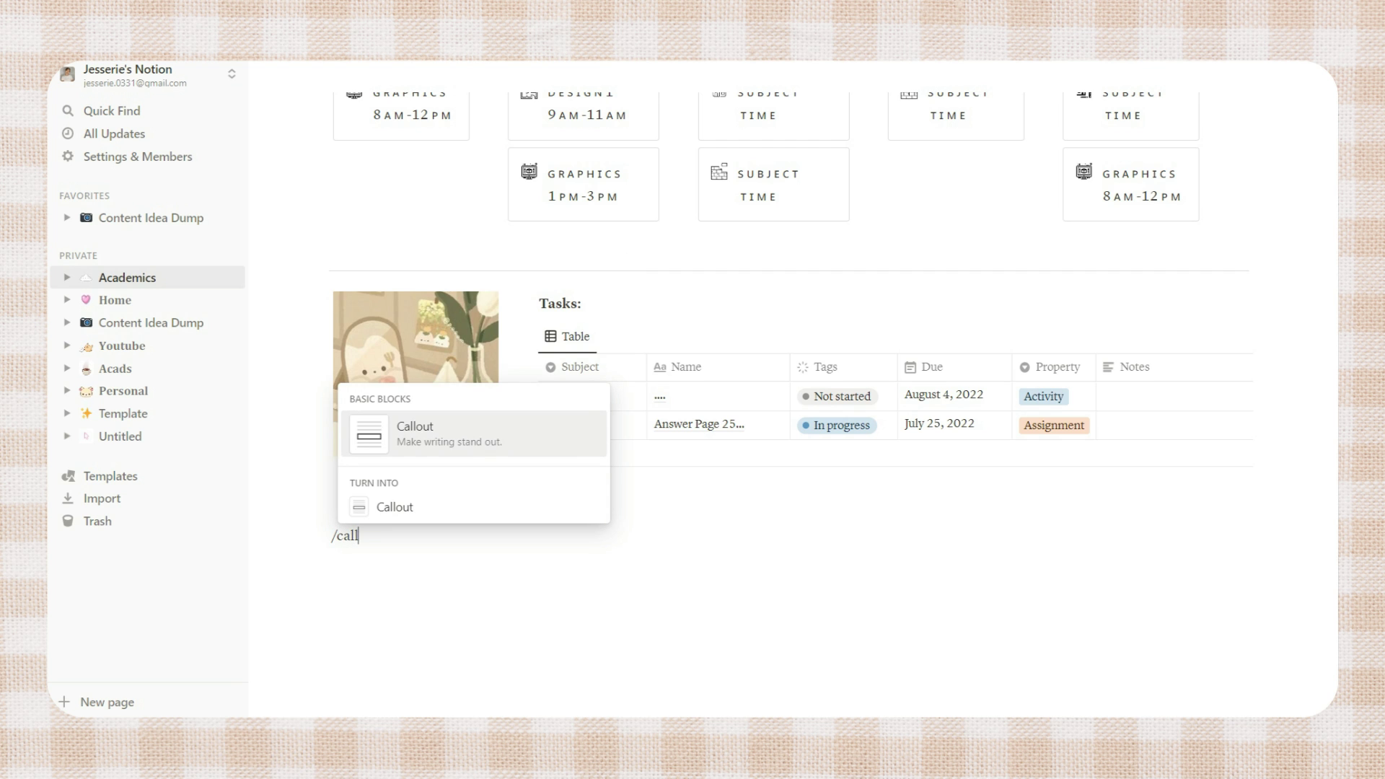
key("Return")
left_click(321, 546)
mouse_move(150, 633)
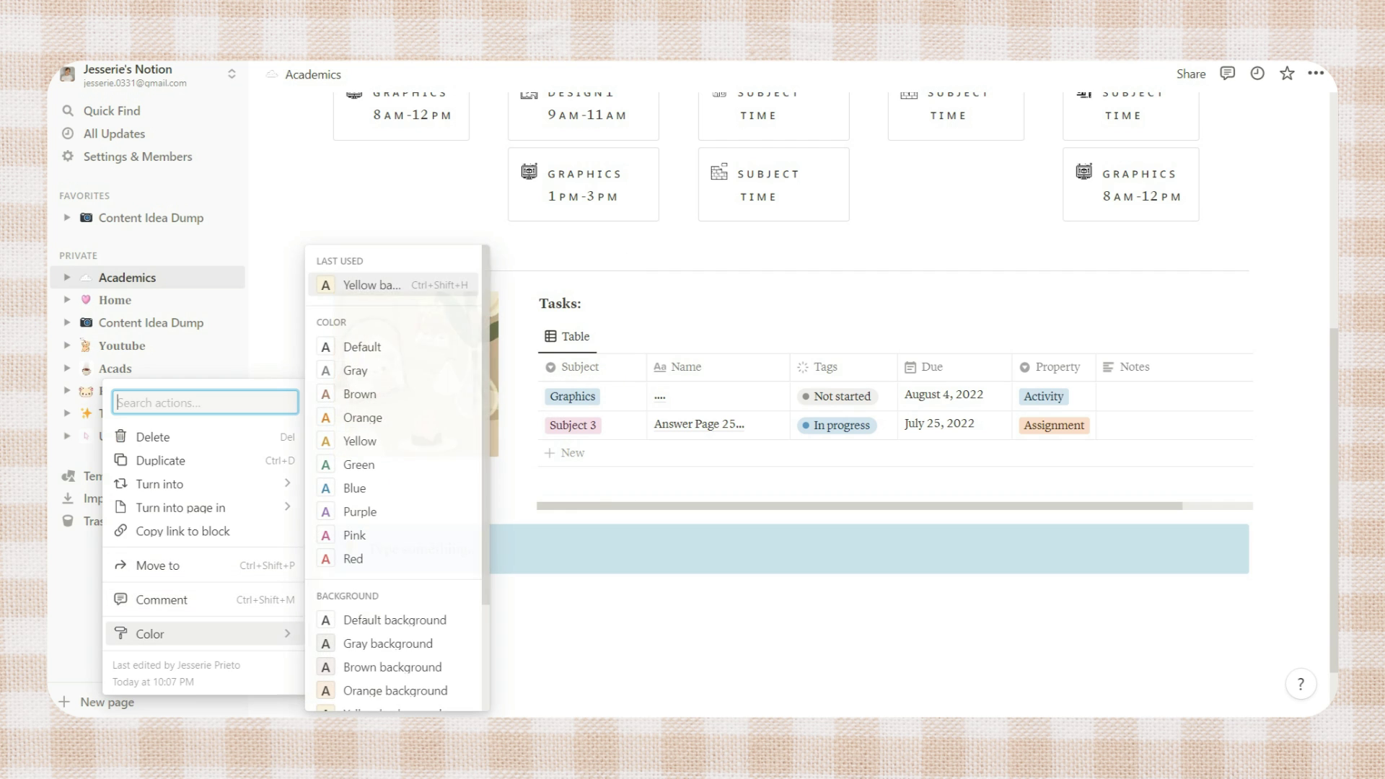
left_click(394, 620)
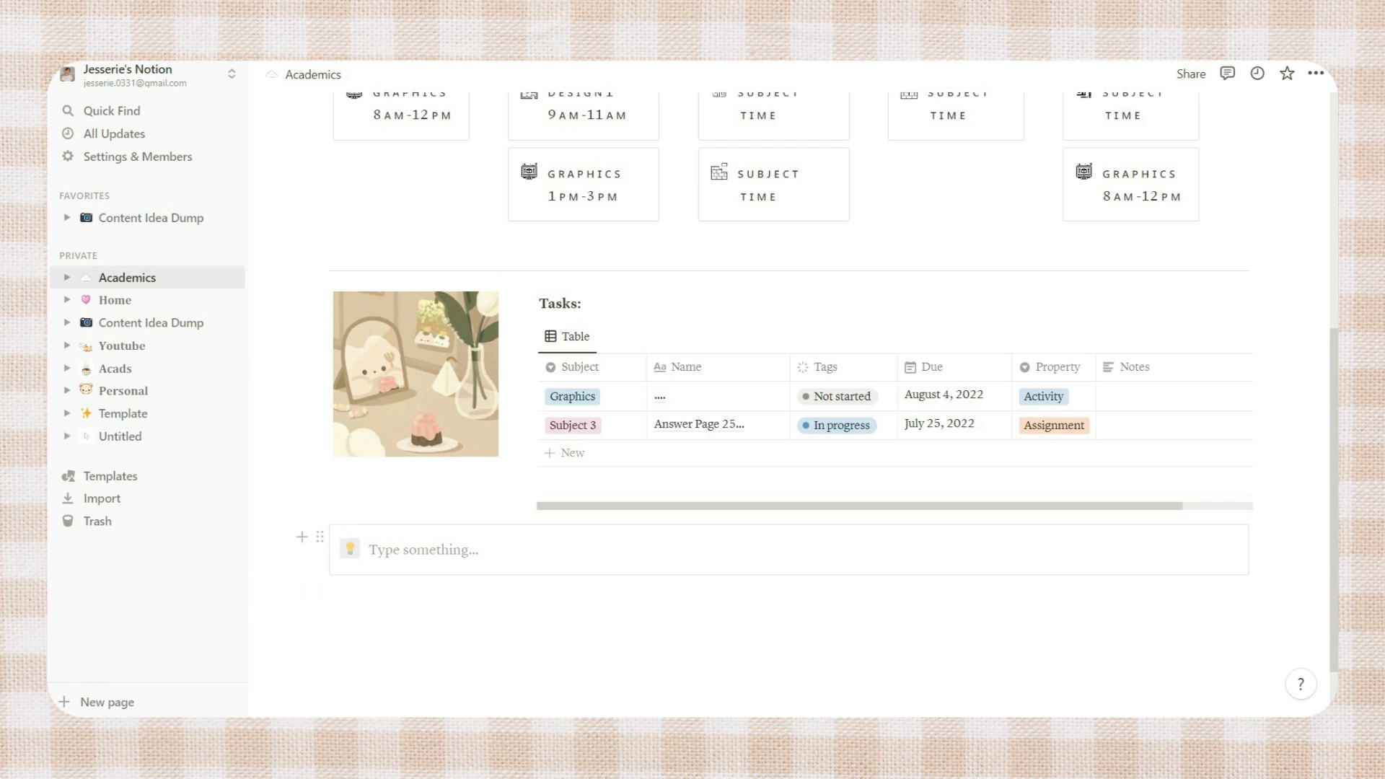
Step: Duplicate the new callout twice and arrange the three callouts side by side in columns
left_click(320, 537)
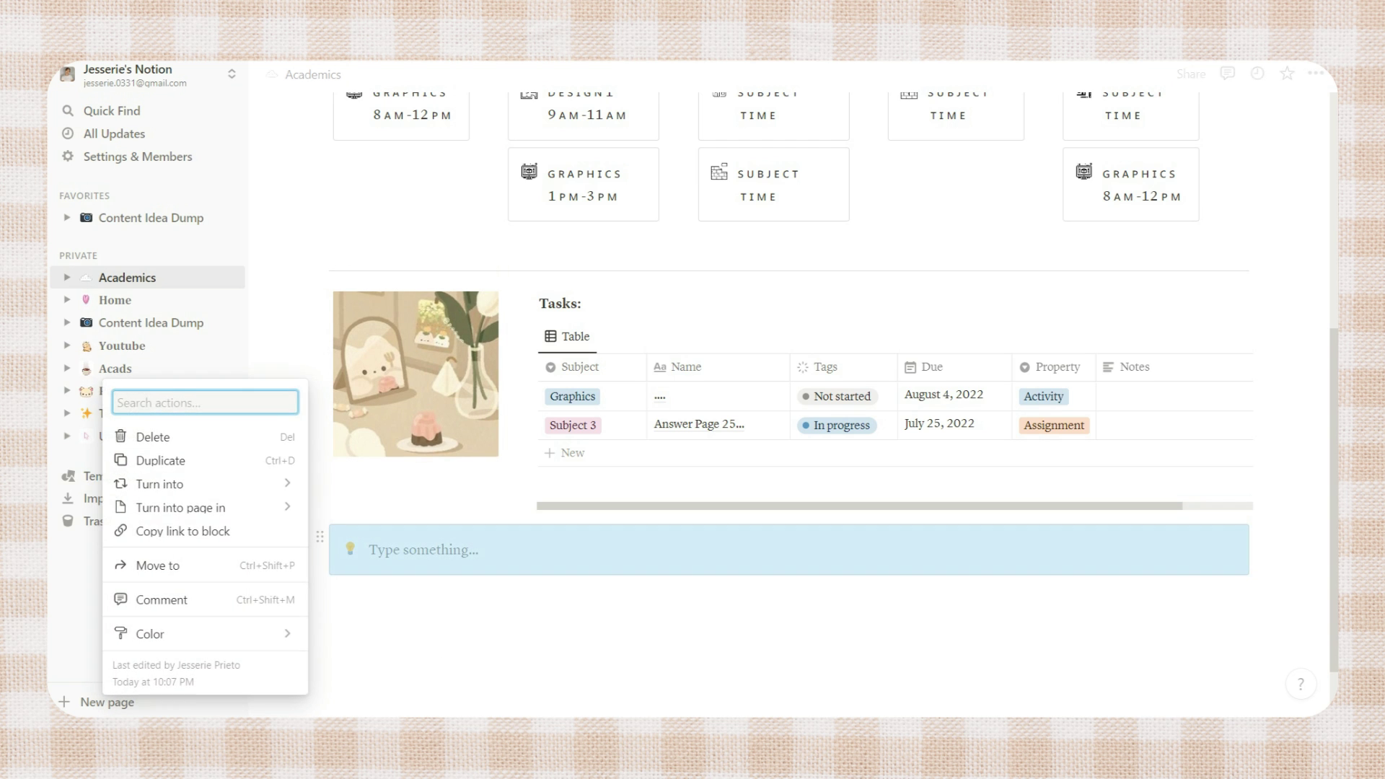
left_click(166, 457)
key("ctrl+d")
left_click_drag(319, 653, 1255, 555)
left_click_drag(319, 613, 1274, 566)
left_click(975, 604)
Step: Label the three callouts below the Tasks section "Links", "Reminders" and "Grades"
left_click(373, 560)
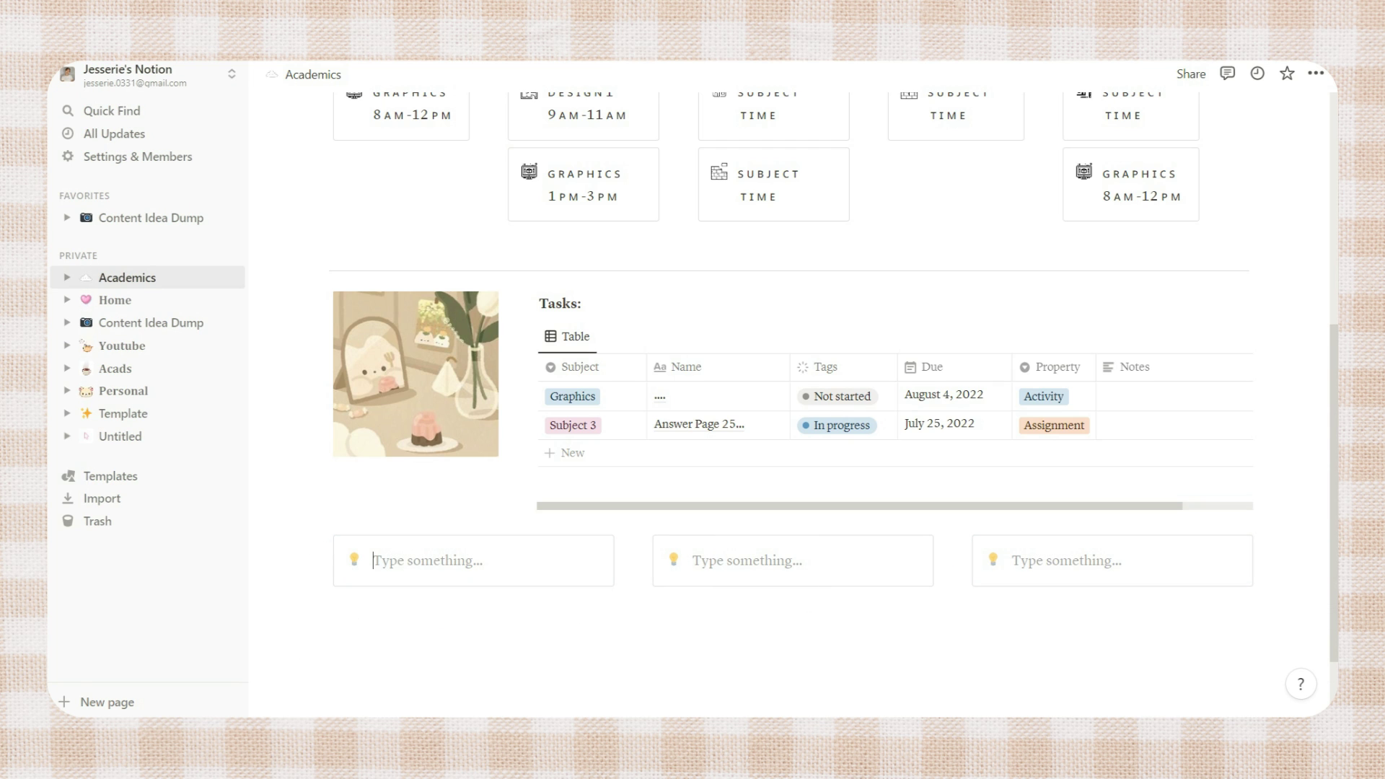
type("Links")
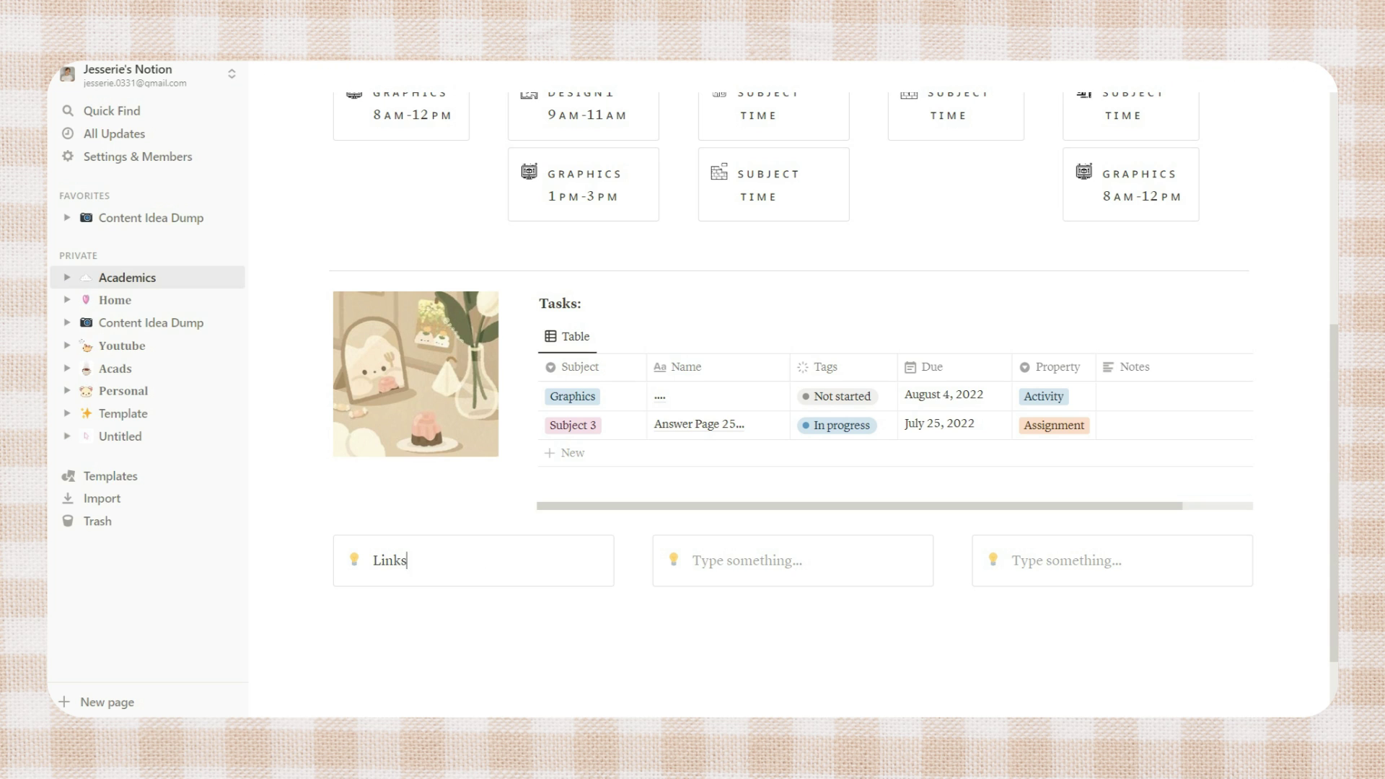
left_click(693, 561)
type("Reminders")
left_click(1011, 560)
type("Grades")
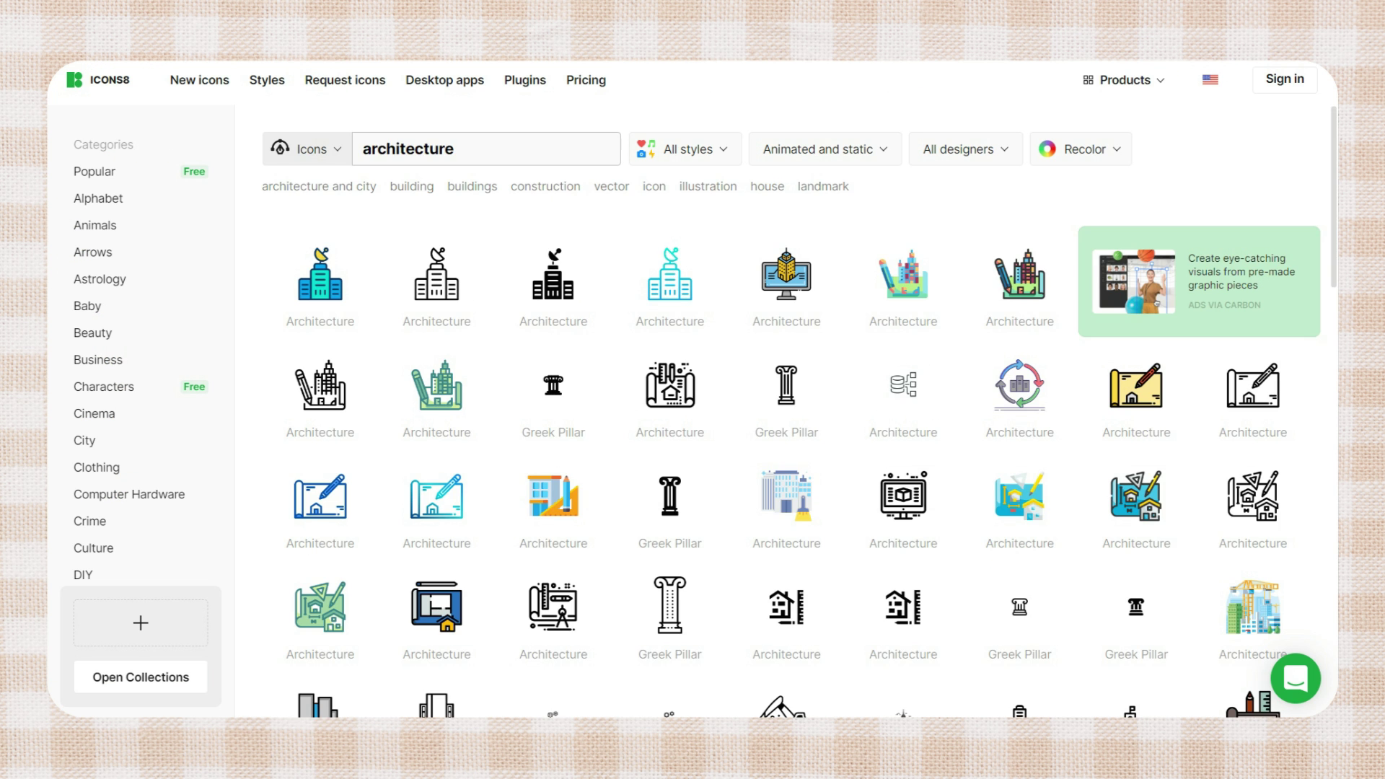
Step: Search Icons8 for "links" and use the black iOS chain icon as the custom icon of the Links callout
type("links")
key("Return")
left_click(553, 384)
right_click(534, 209)
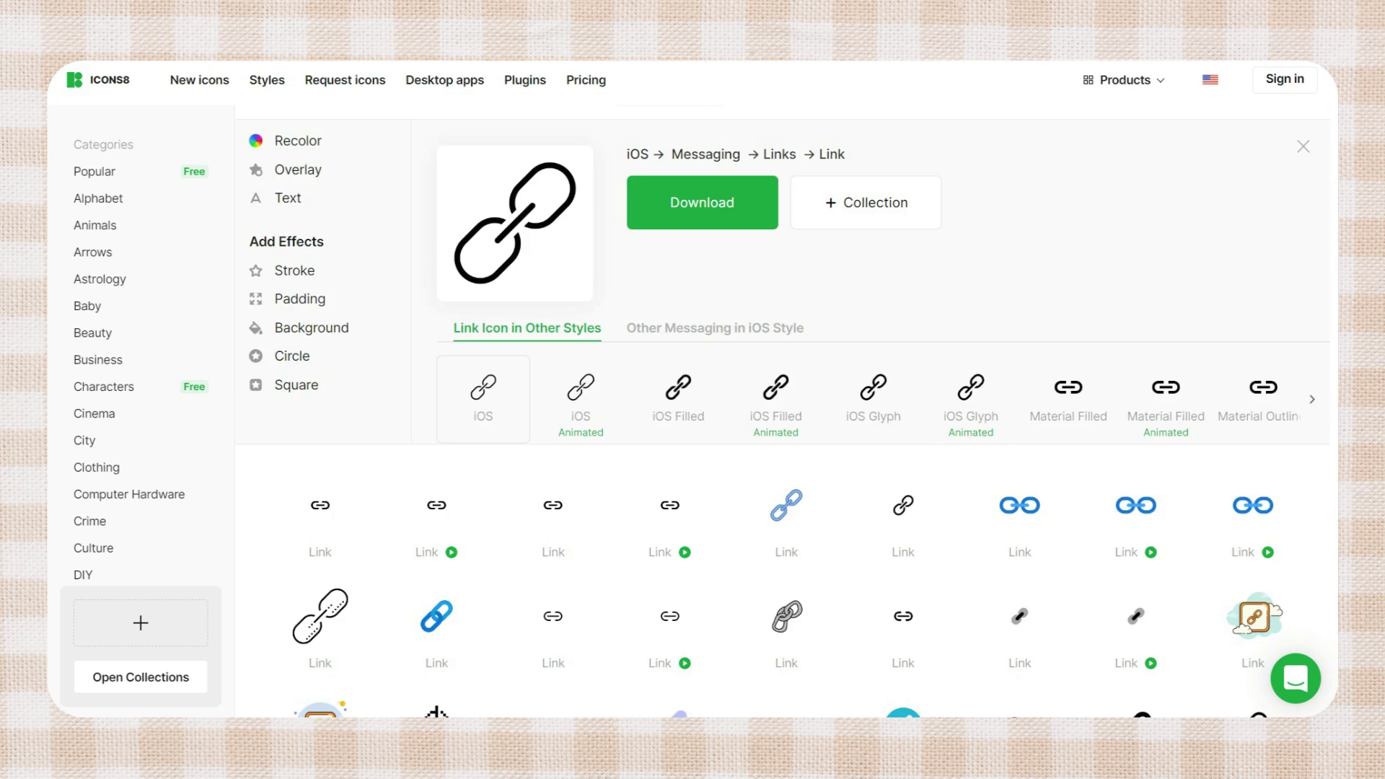
Step: Search Icons8 for "reminders" and use a black outline bell as the custom icon of the Reminders callout
type("reminders")
key("Return")
scroll(437, 444, "down", 2)
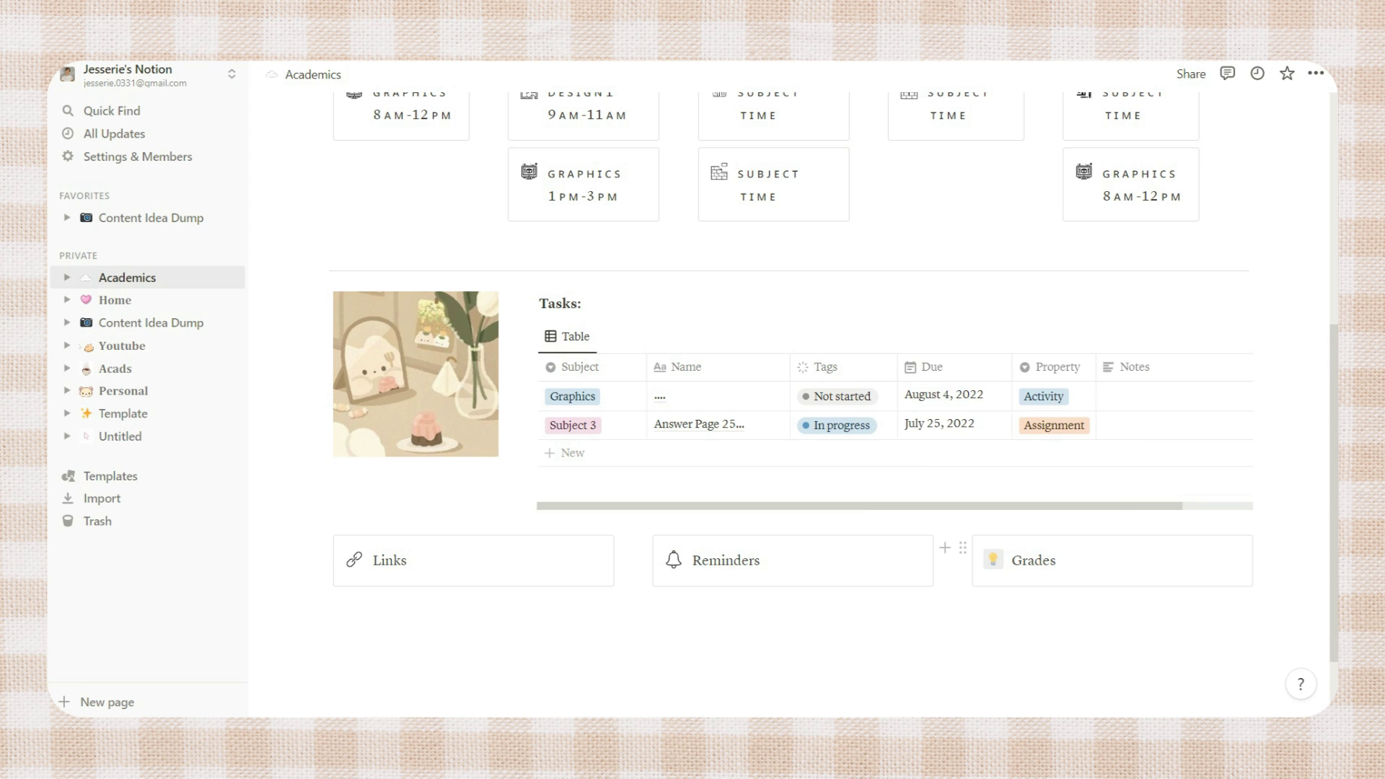
Step: Use the copied icon image link as the custom icon of the Grades callout
left_click(968, 560)
key("ctrl+v")
key("Return")
Step: Add the line "LMS: add link*" inside the Links callout, with "add link" in italics
scroll(793, 361, "down", 2)
key("shift+Return")
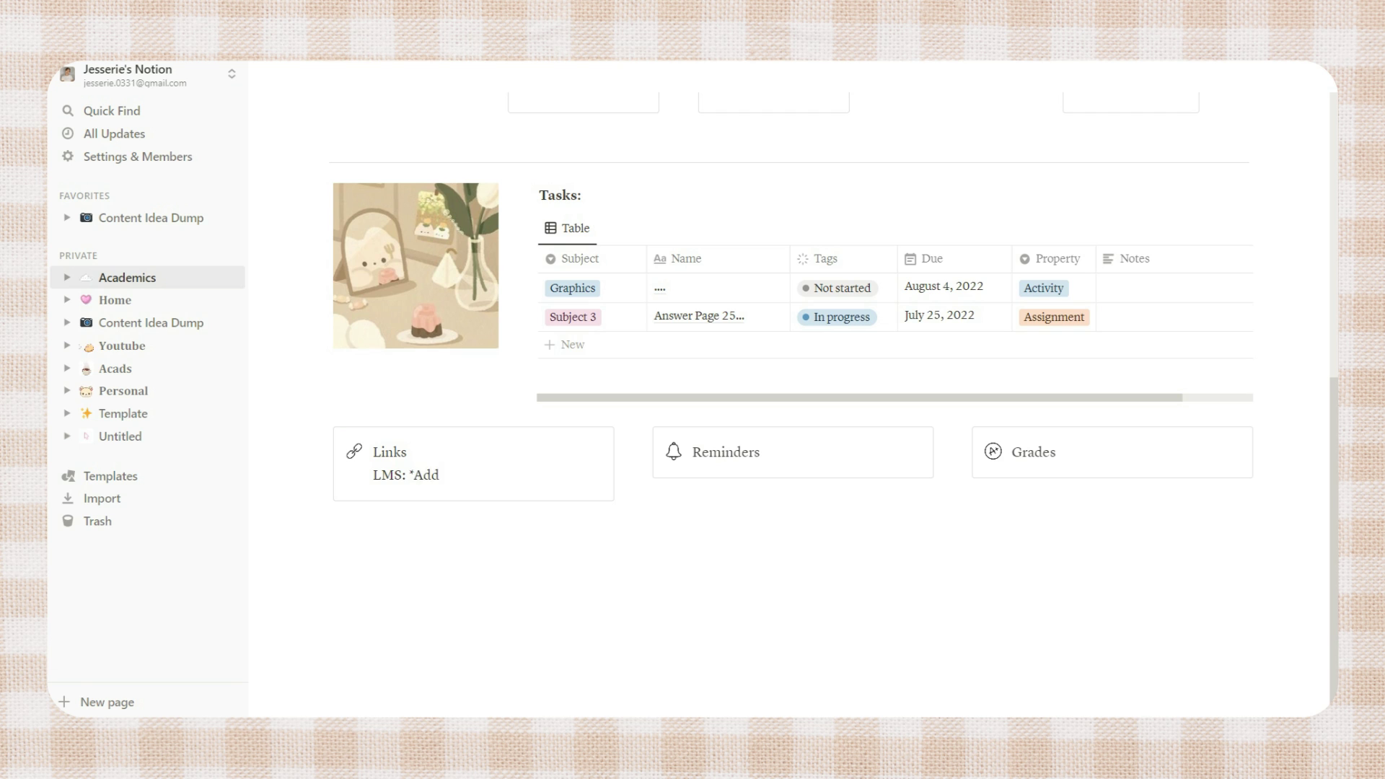
type("LMS: *add link*")
key("Return")
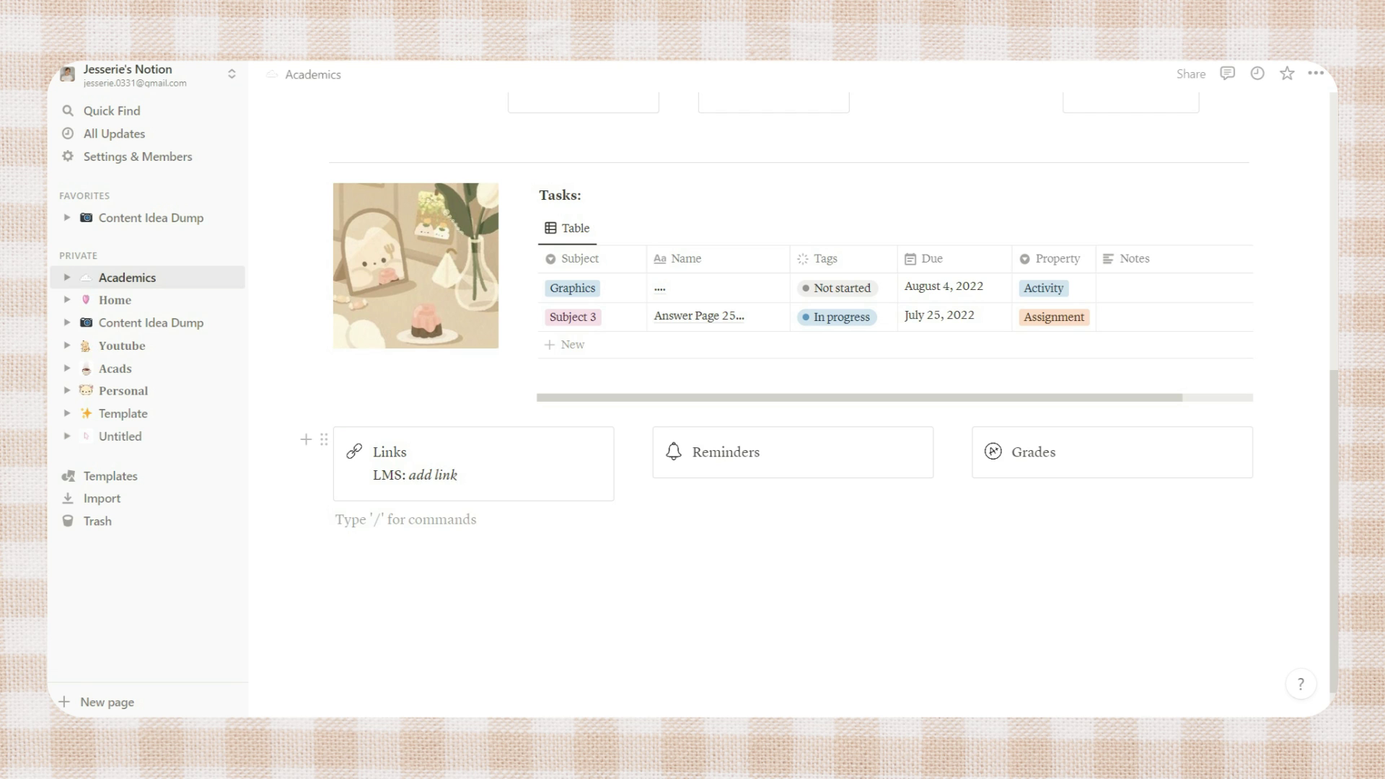
left_click_drag(373, 452, 407, 452)
left_click(458, 475)
type("*")
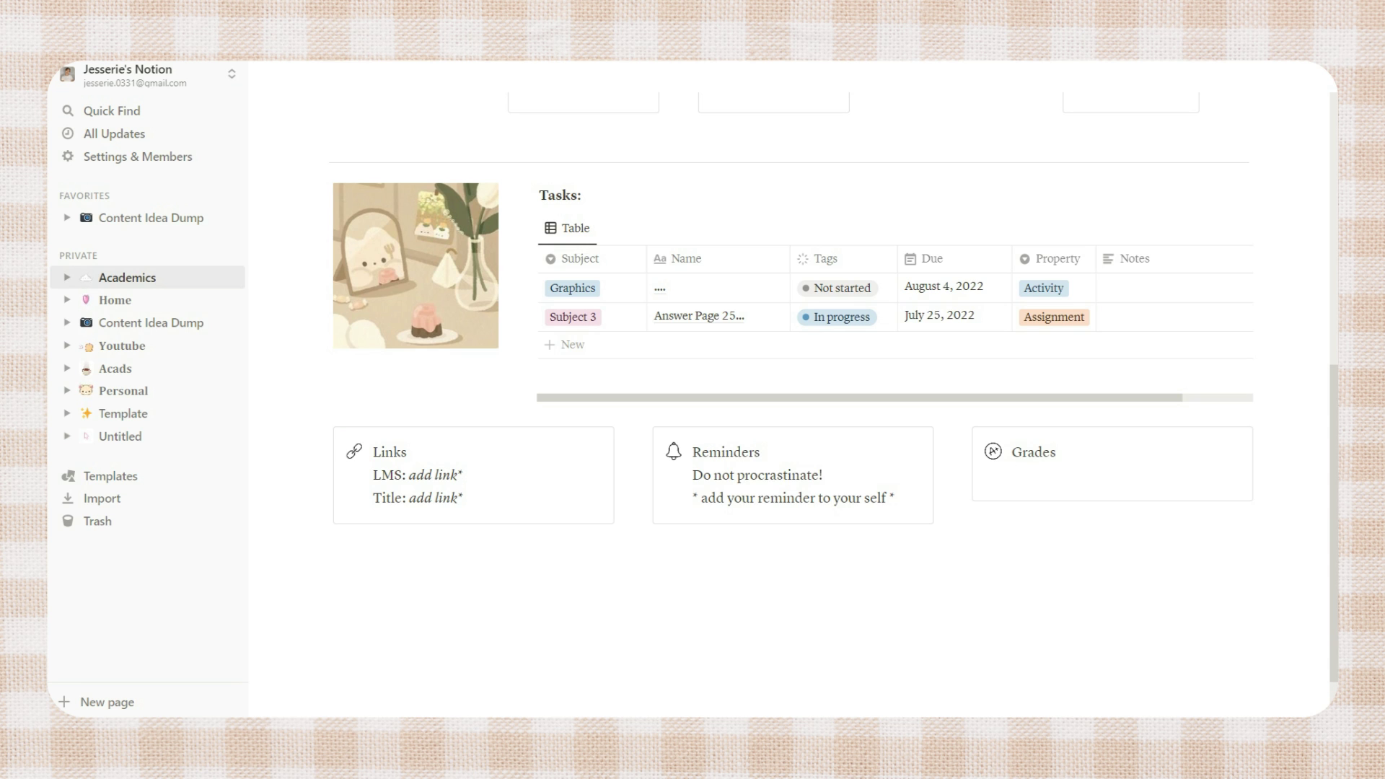
Step: Insert a toggle list block and move it inside the Grades callout under its title
type("/")
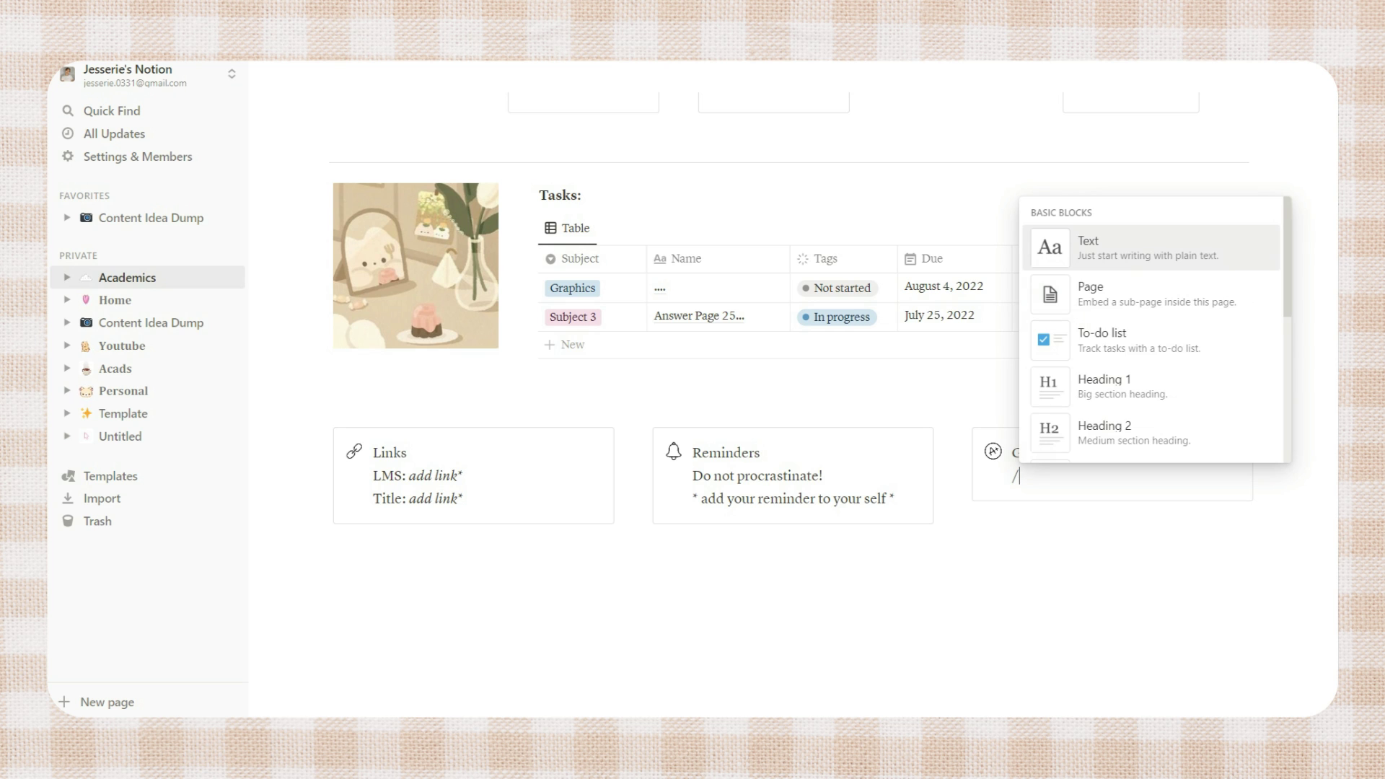
type("togg")
key("Return")
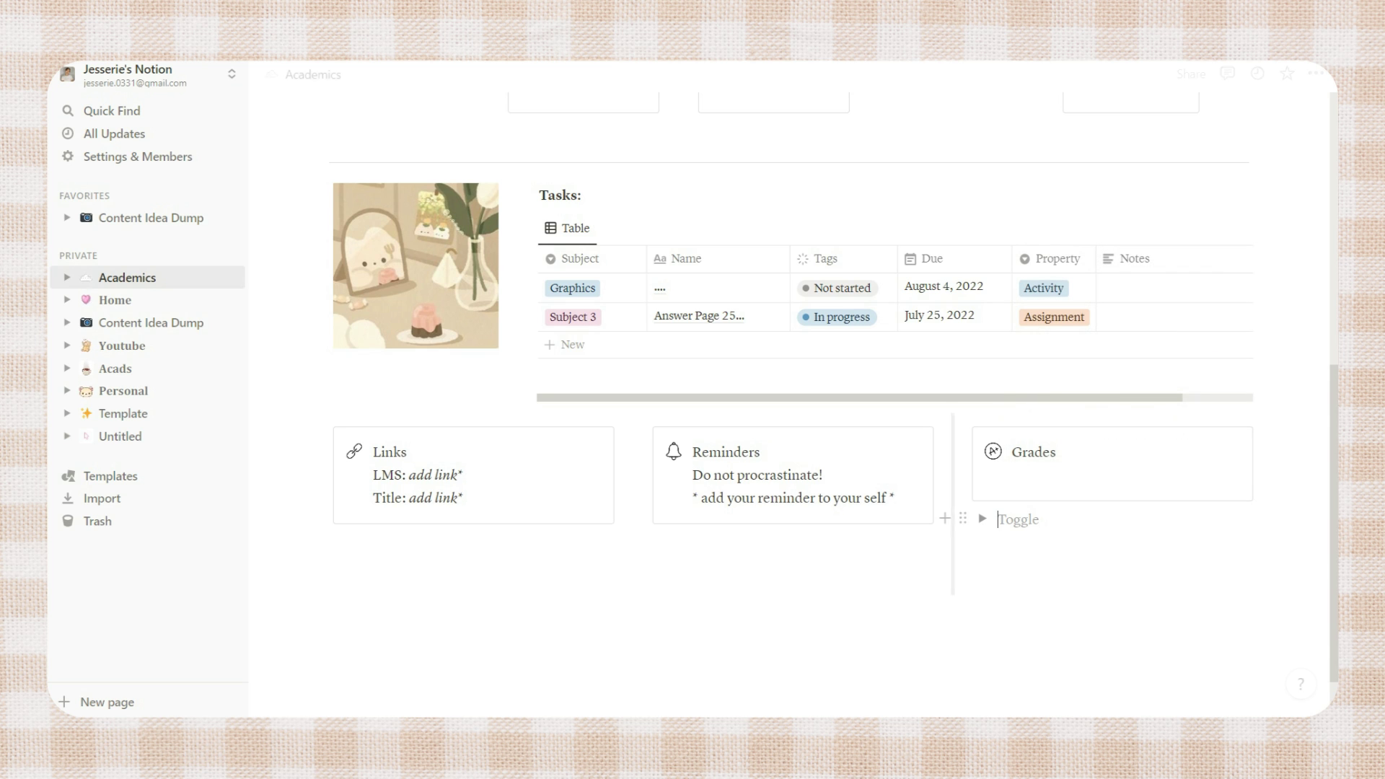
left_click_drag(962, 518, 1018, 473)
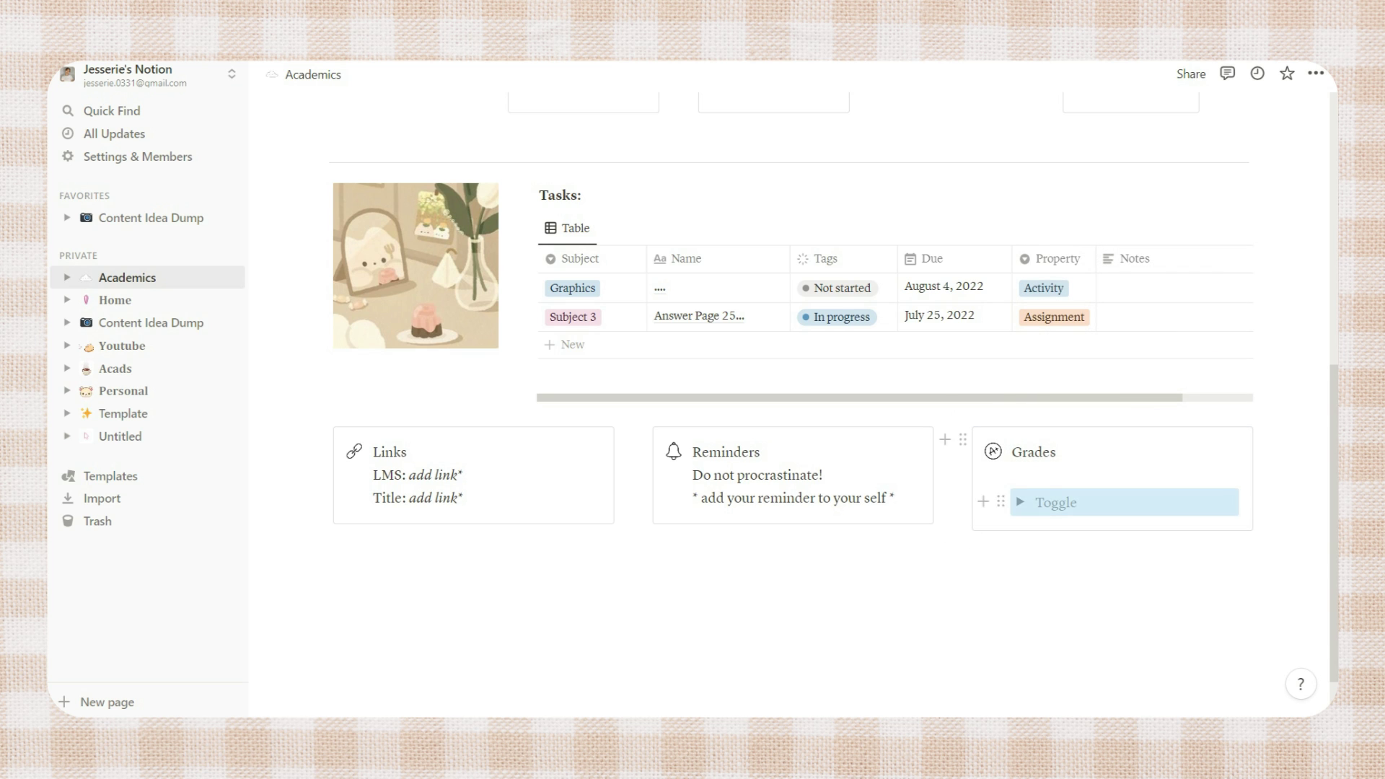
Step: Expand the toggle in the Grades callout and insert a simple table inside it
left_click(1019, 479)
left_click(1082, 508)
type("/table")
key("Return")
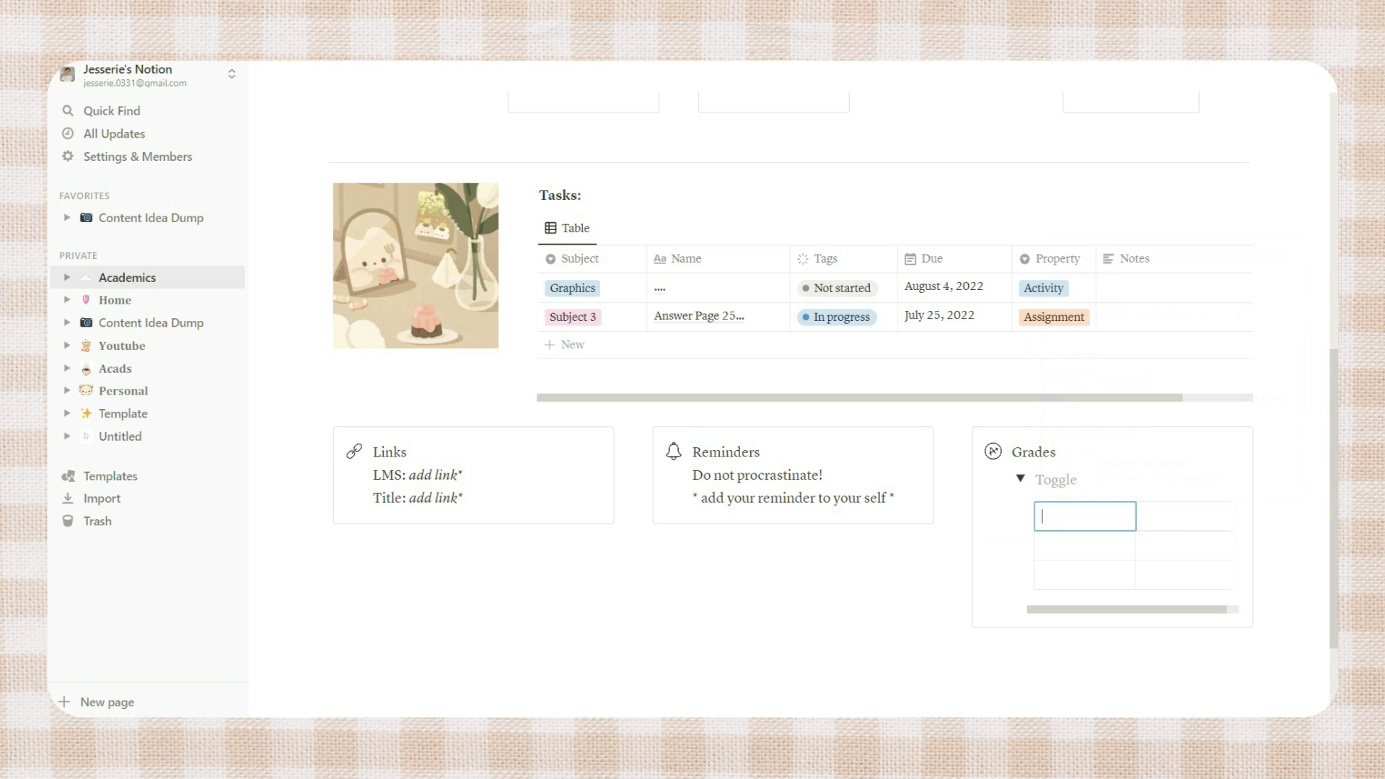
Step: Head the grades table's columns "Subject", "Target grade" and "Grade", extending the table to fit the third column
type("Subject")
key("Tab")
type("Target grade")
left_click_drag(1229, 598, 1298, 629)
left_click(1218, 516)
type("Grade")
Step: Widen the Grades callout's column by narrowing the Reminders and Links columns
left_click_drag(953, 556, 886, 555)
left_click_drag(634, 555, 599, 556)
left_click_drag(886, 556, 918, 556)
Step: List "Subject 1", "Subject 2" and a third subject in the grades table's Subject column
left_click_drag(1145, 638, 1085, 638)
left_click(1049, 545)
type("Subject 1")
key("Down")
type("Subject 2")
key("Down")
type("Sub")
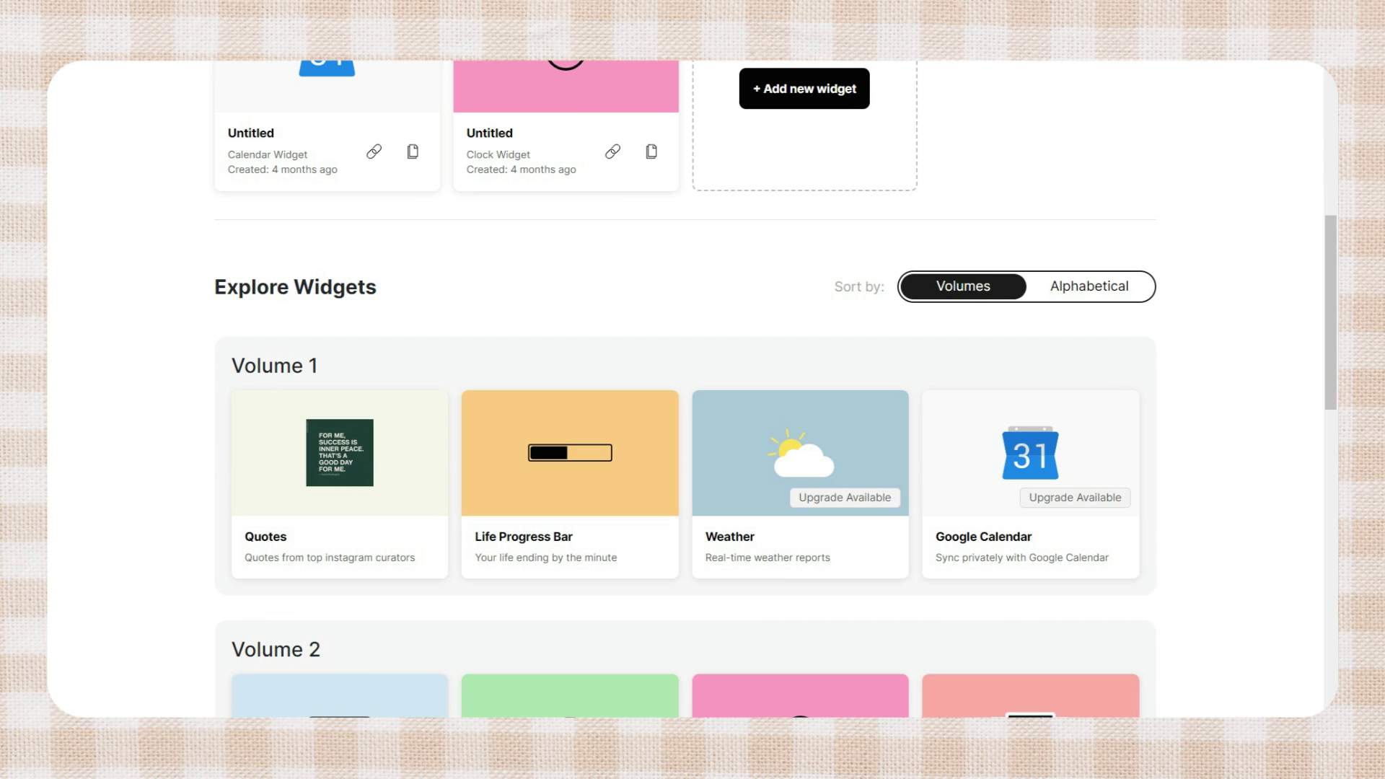
Step: Create an Indify Countdown widget titled "First day of class" for August 22 2022, 12:00 AM, with text color #b3a6cb
scroll(800, 448, "down", 5)
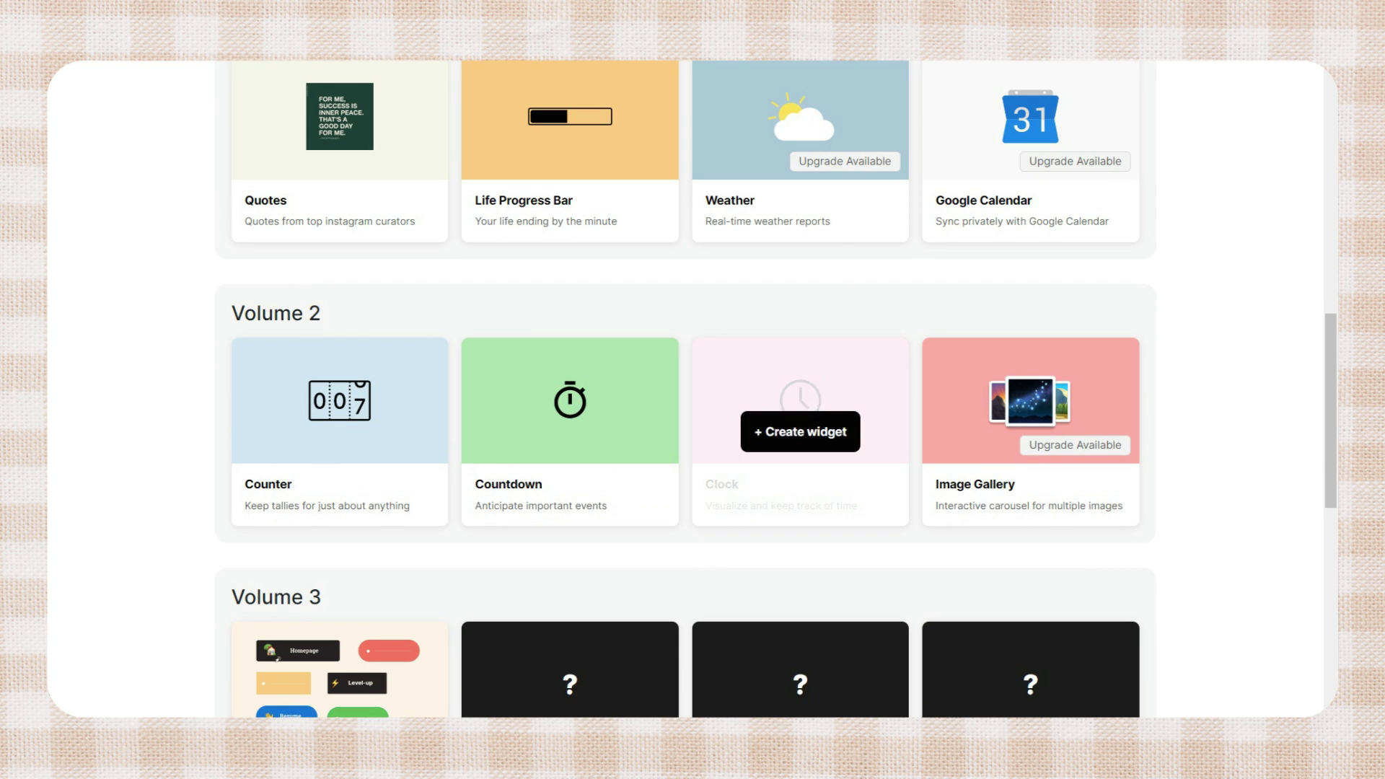
left_click(570, 431)
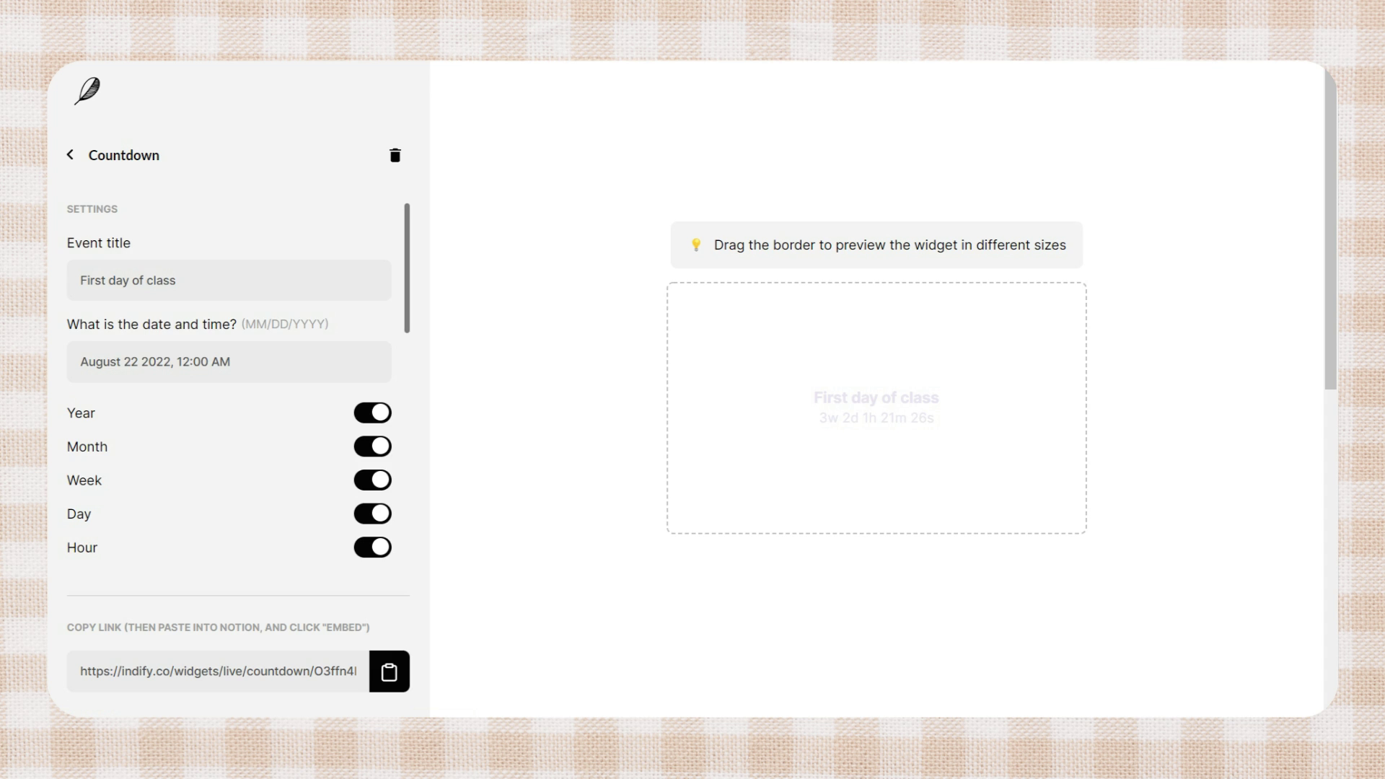
scroll(238, 386, "down", 9)
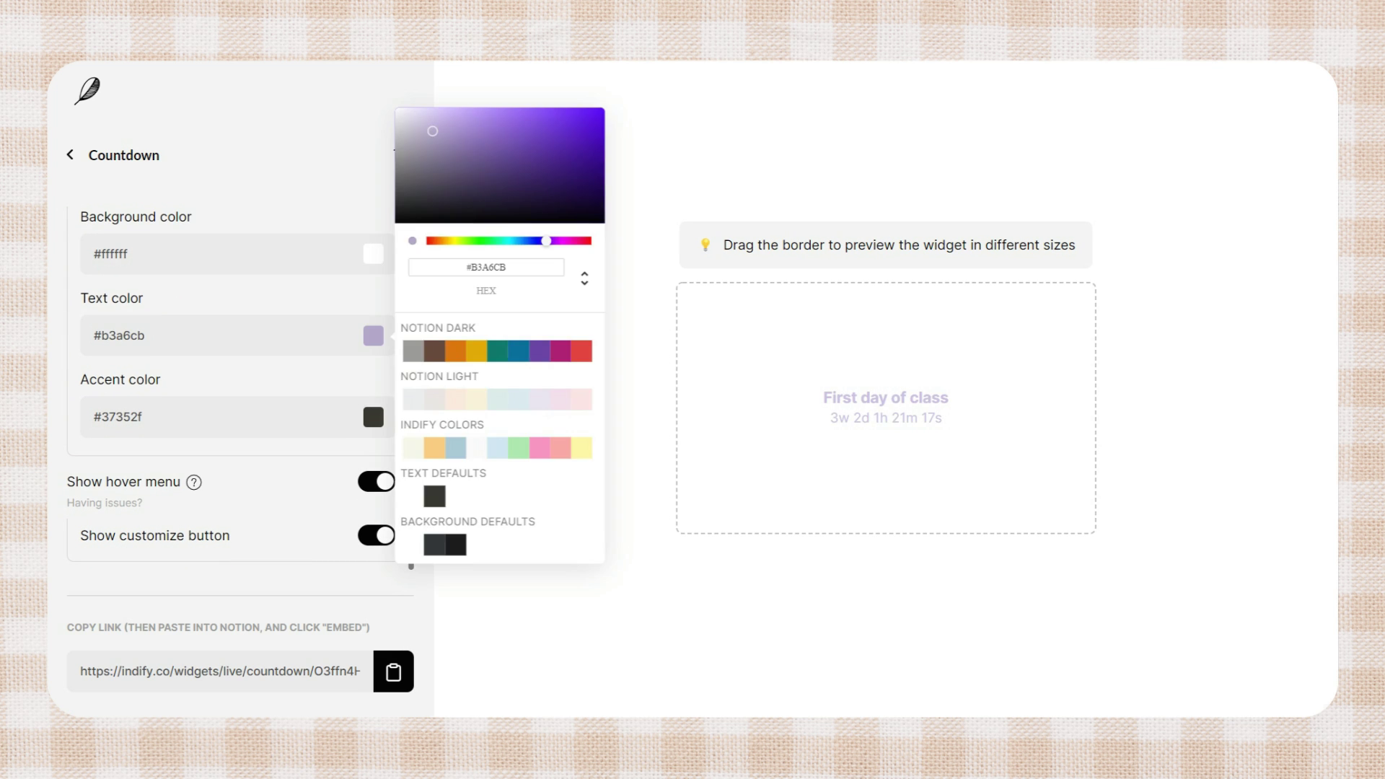
key("Escape")
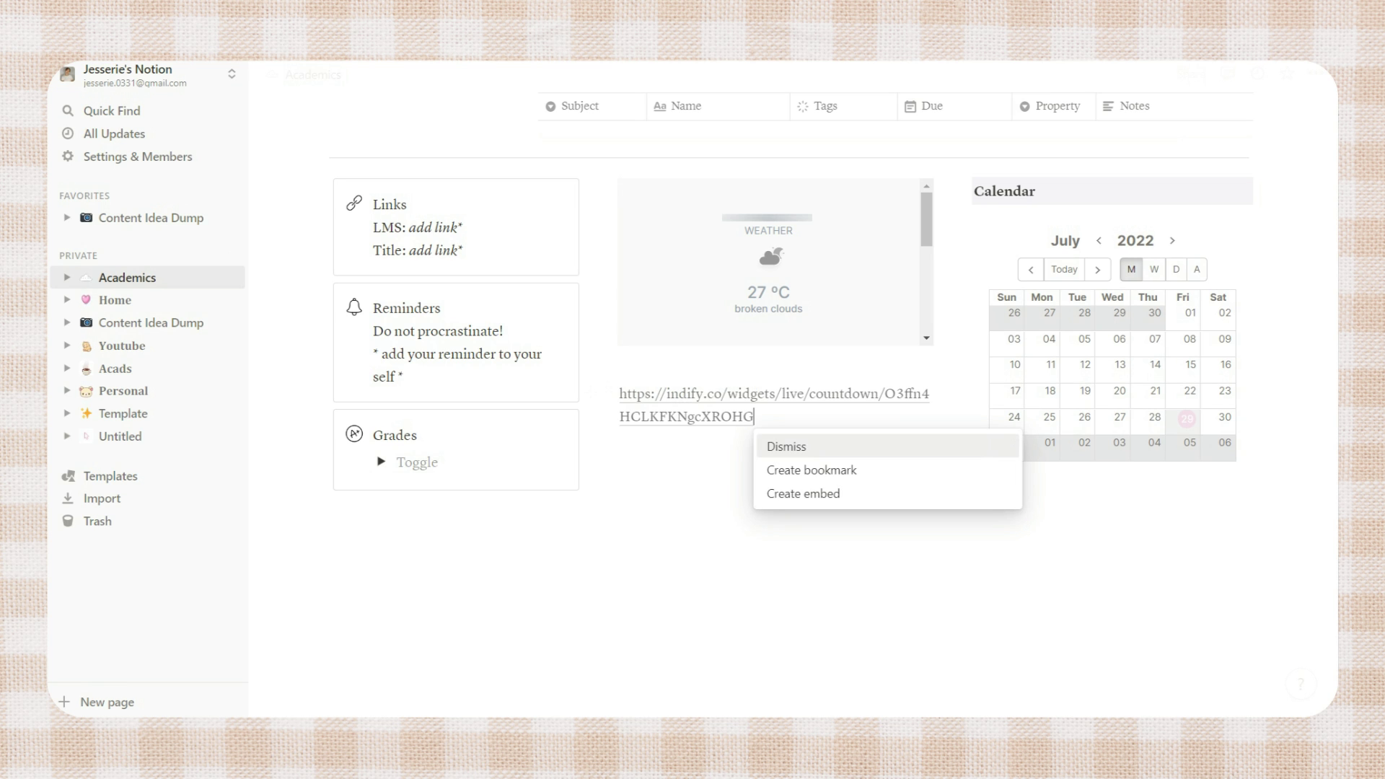
Step: Embed the pasted countdown widget link below the weather widget and shorten the embed's height
key("Down")
key("Return")
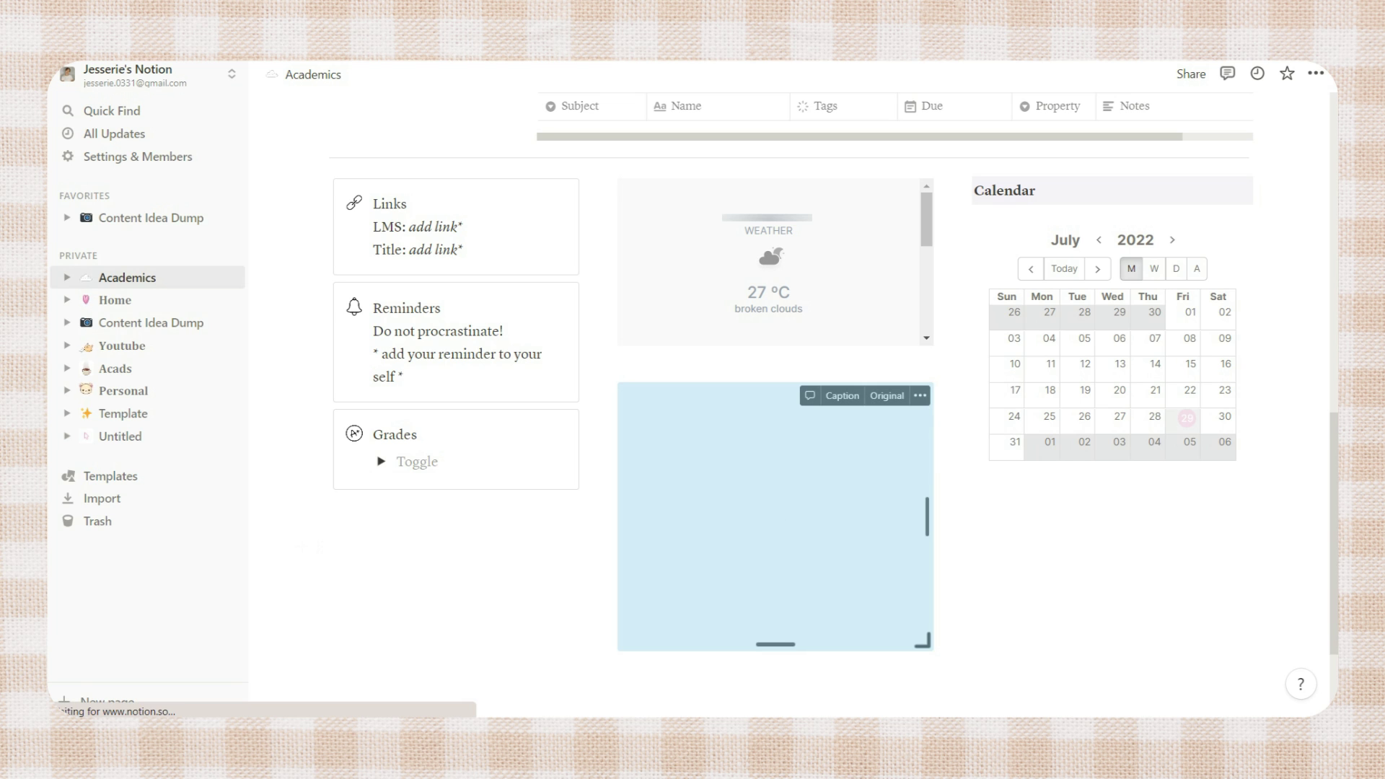
left_click_drag(776, 645, 775, 464)
Step: Insert a divider below the callouts and widgets
left_click(331, 547)
scroll(1115, 433, "up", 1)
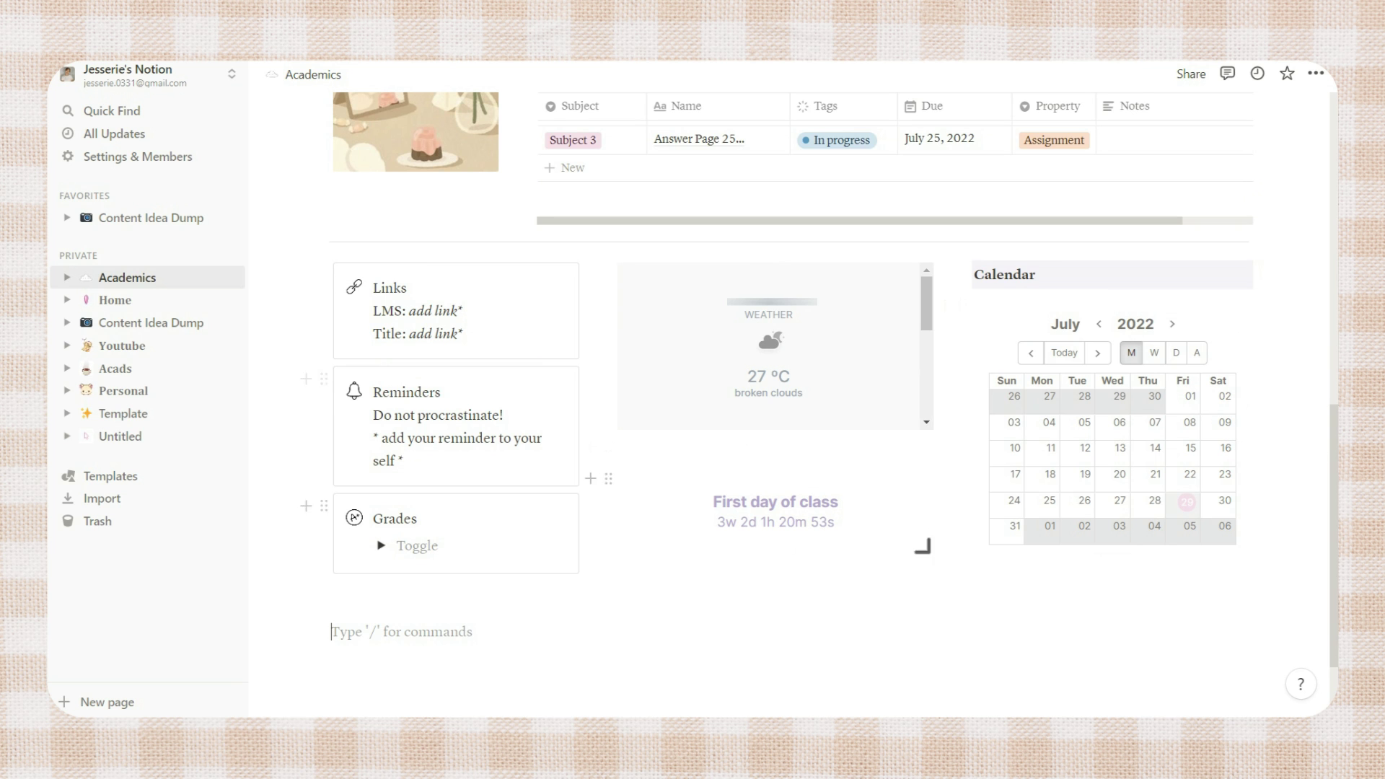
scroll(1114, 433, "down", 2)
type("/")
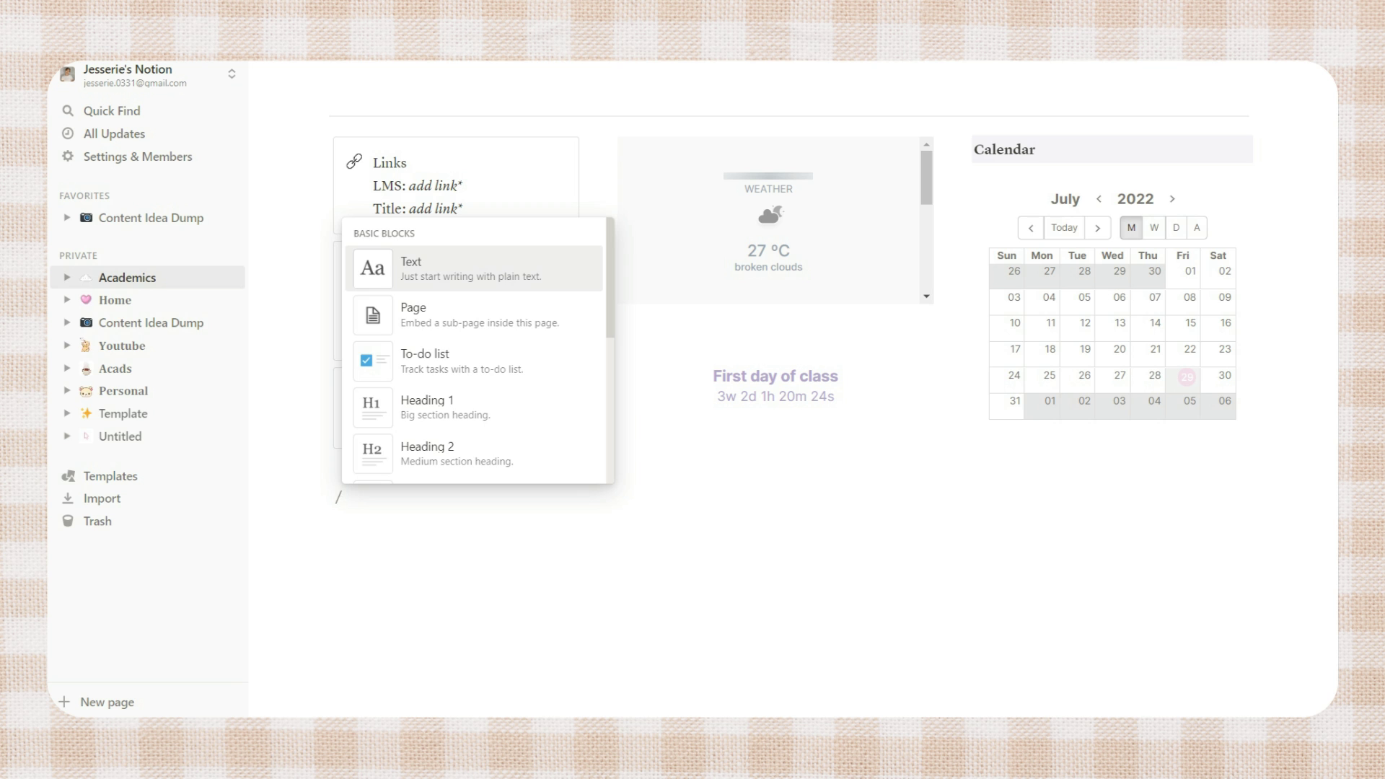
type("div")
key("Return")
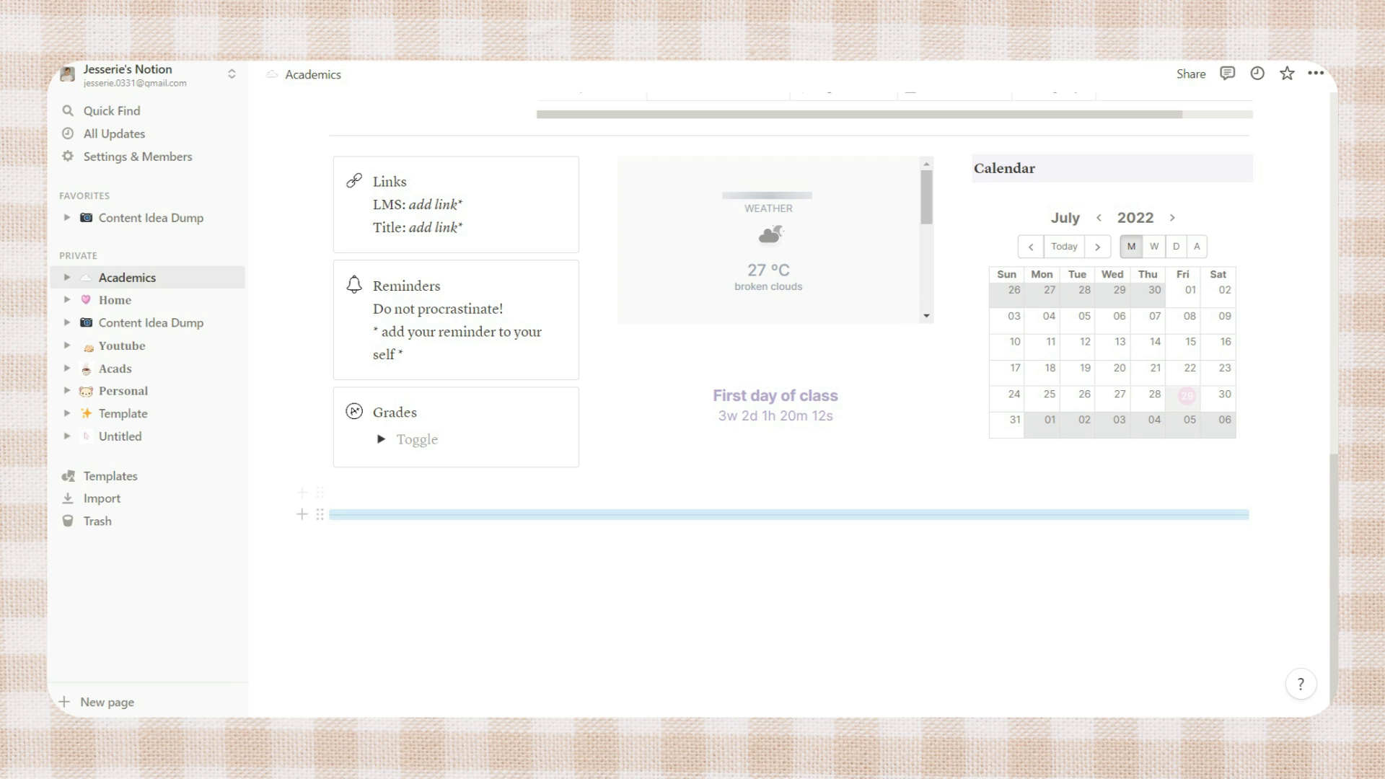
Step: Add a bold "Subjects" heading below the new divider and give it a yellow background
type("Subjects")
key("Escape")
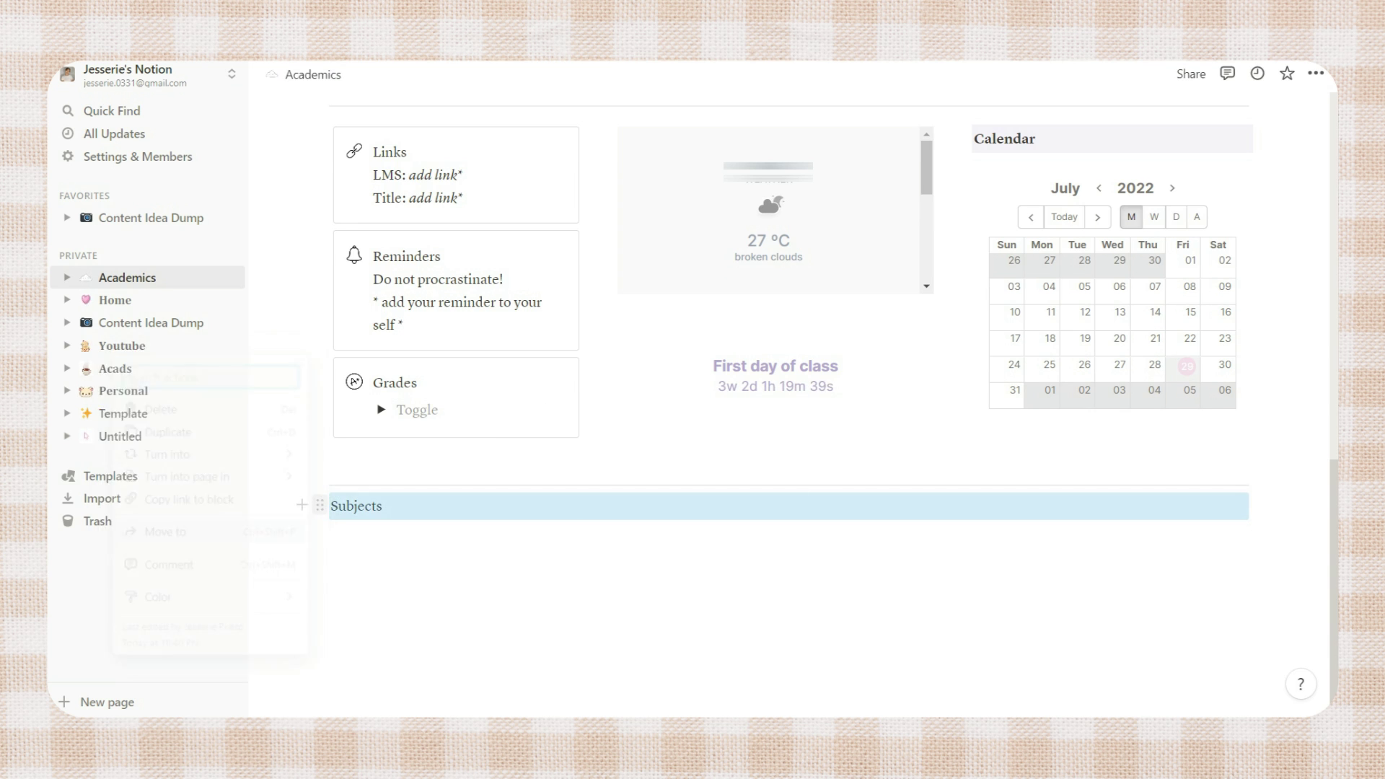
key("ctrl+/")
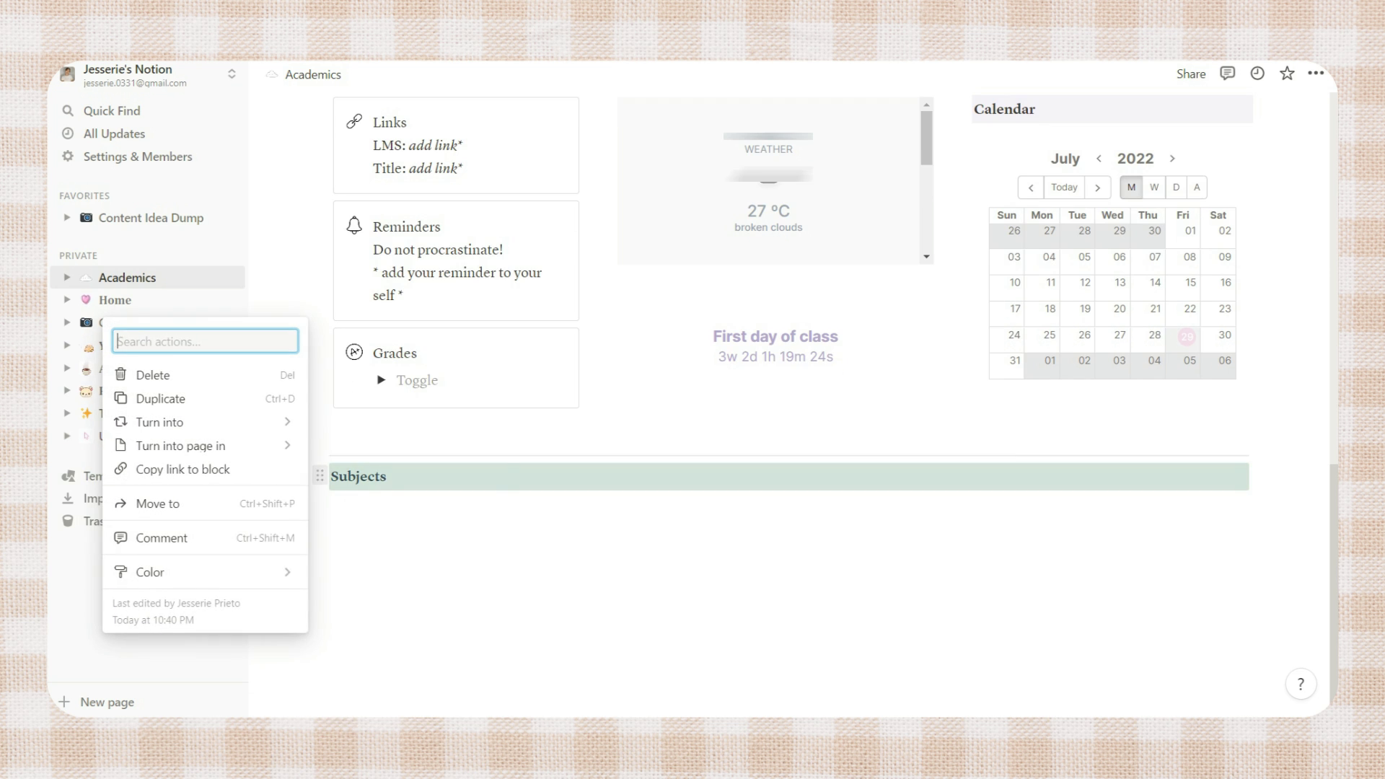
mouse_move(205, 572)
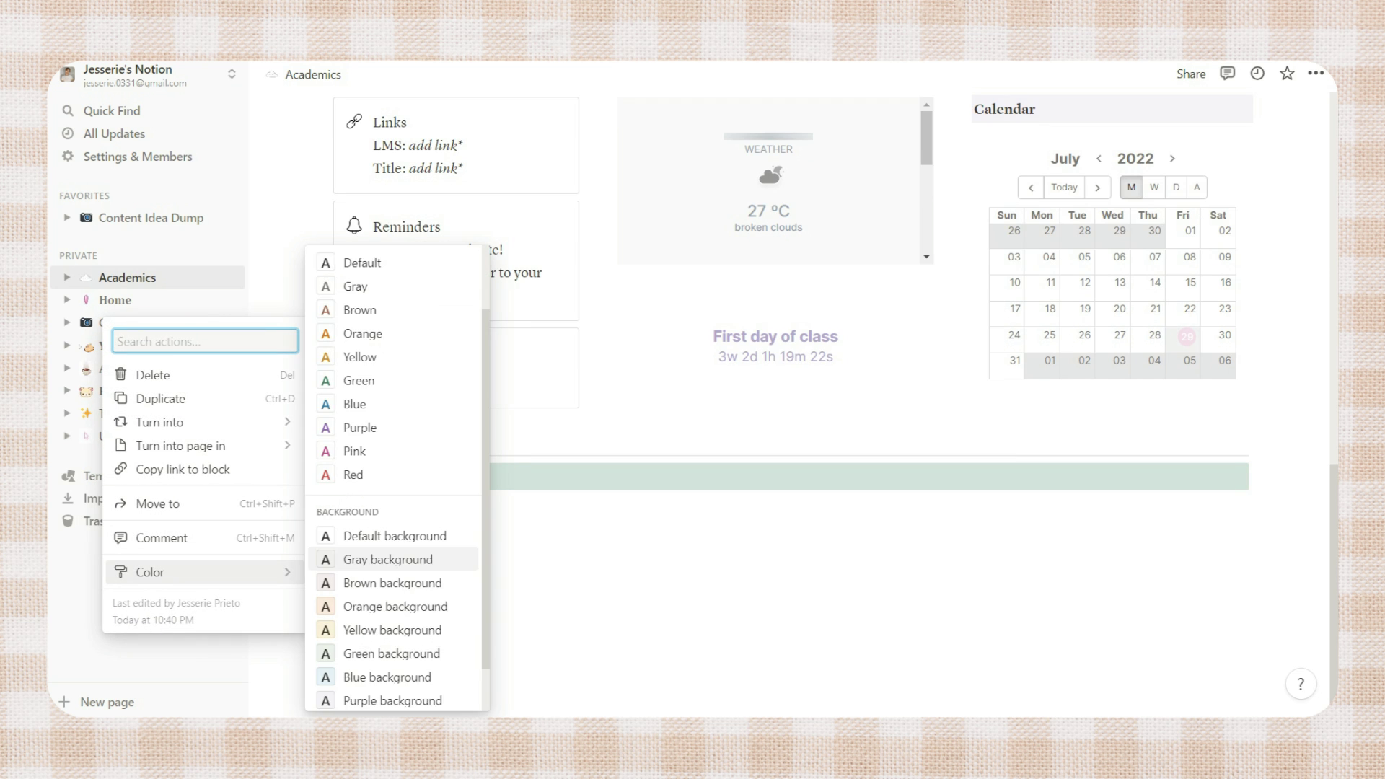
scroll(394, 555, "down", 1)
key("Down")
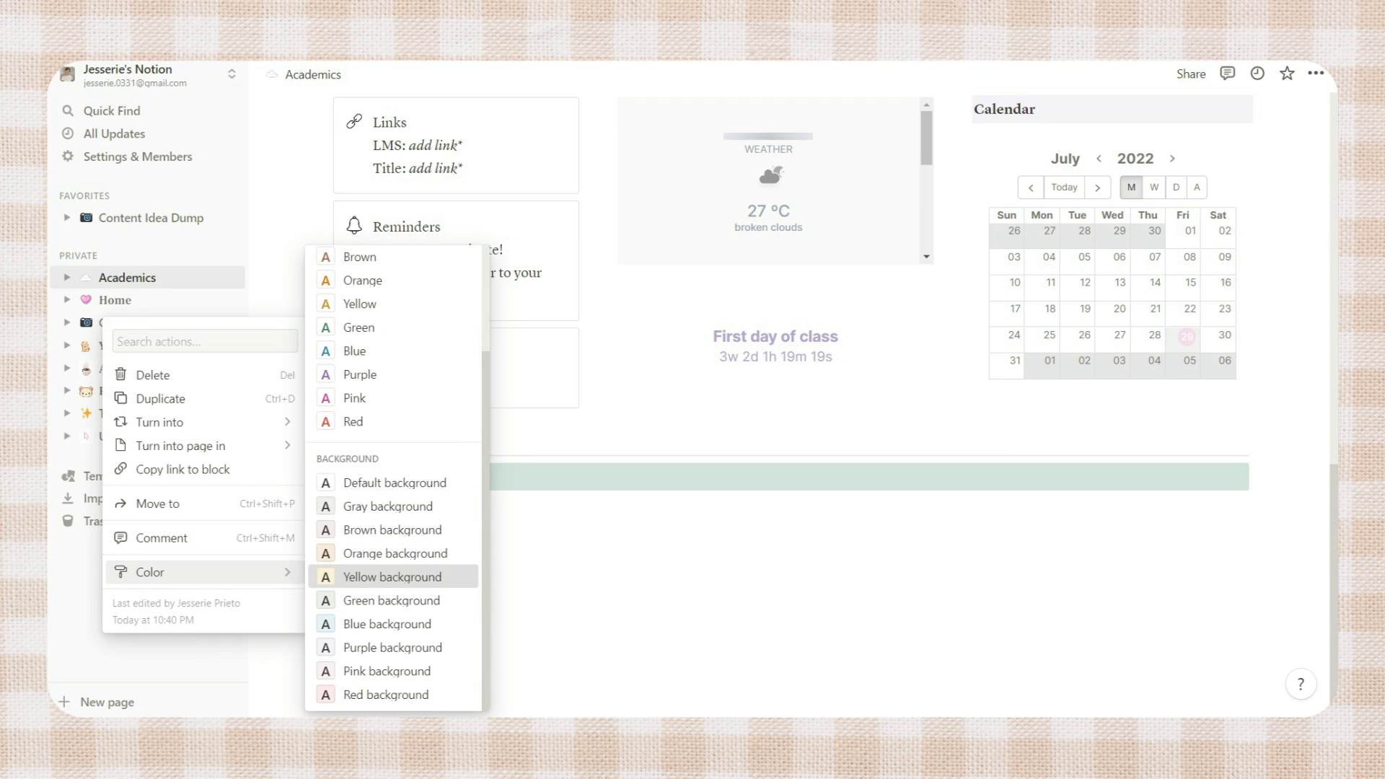
key("Return")
Step: Insert a gallery view with a new database named "Subjects" under the heading and hide the database title
type("/ga")
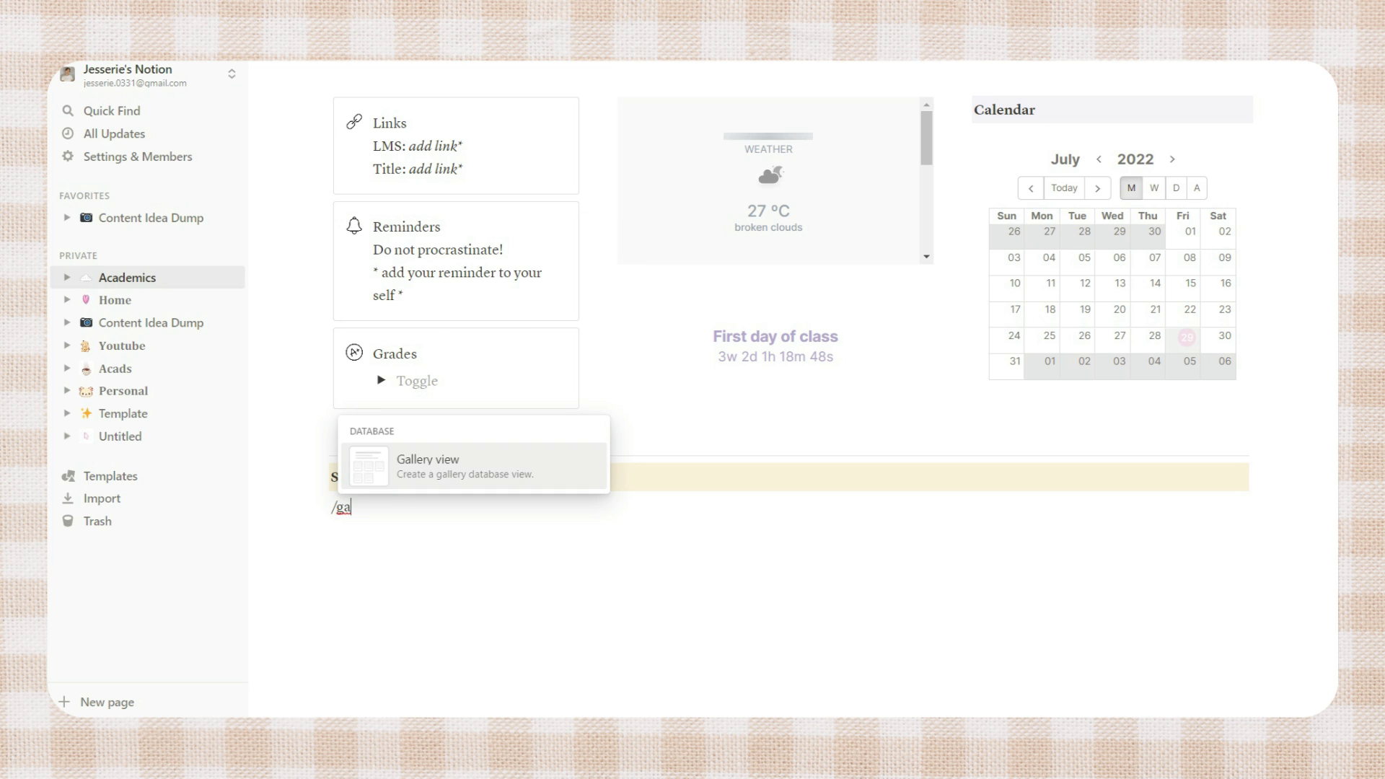
key("Return")
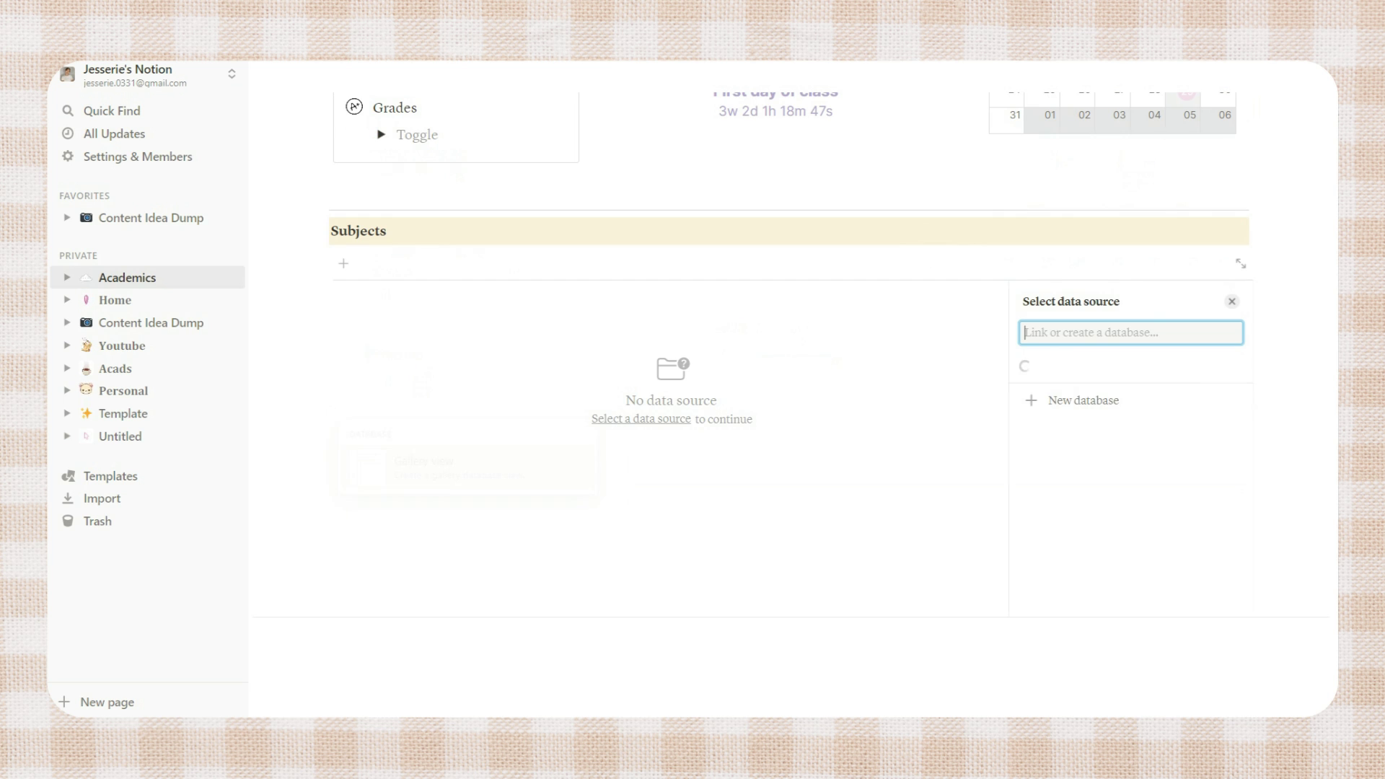
type("Subjects")
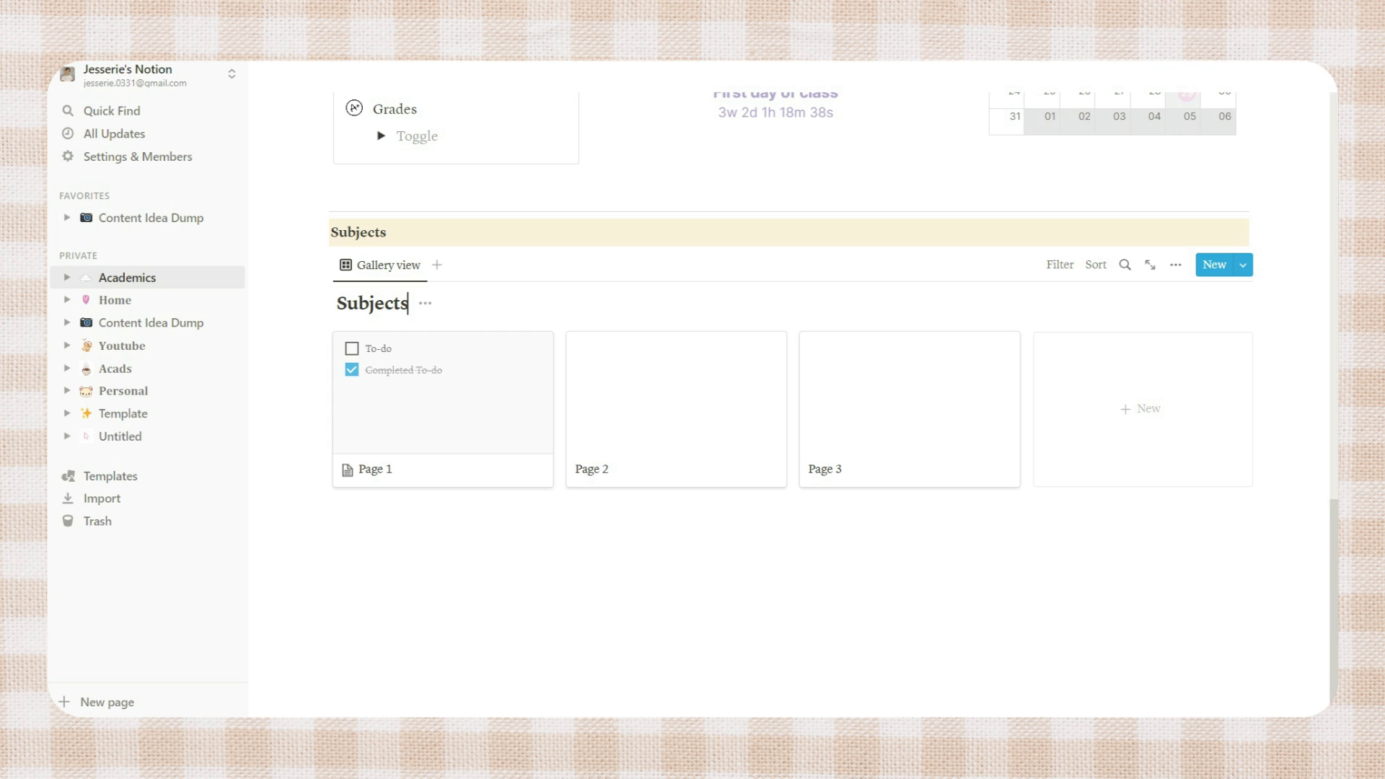
left_click(425, 303)
left_click(412, 393)
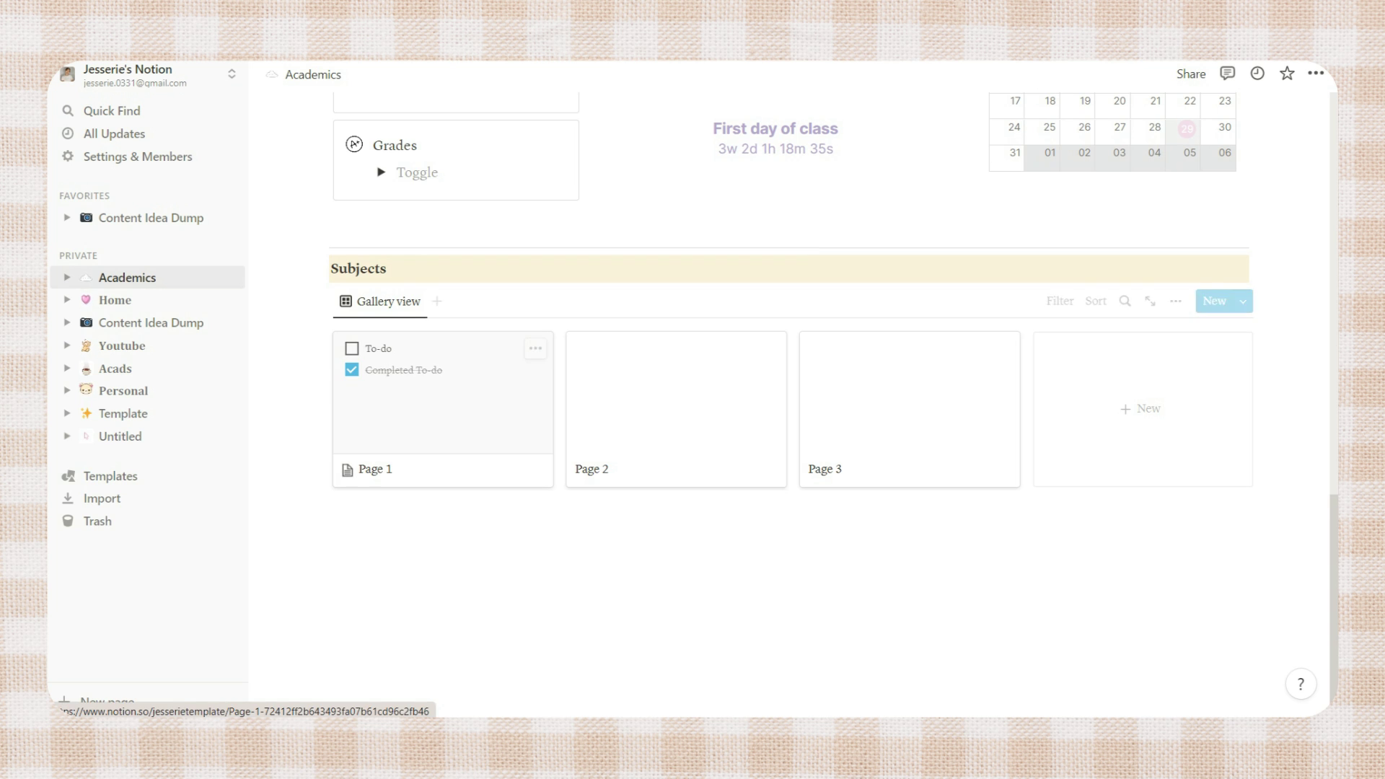
Step: Open the Page 1 card of the Subjects gallery and add an icon to the page
left_click(443, 404)
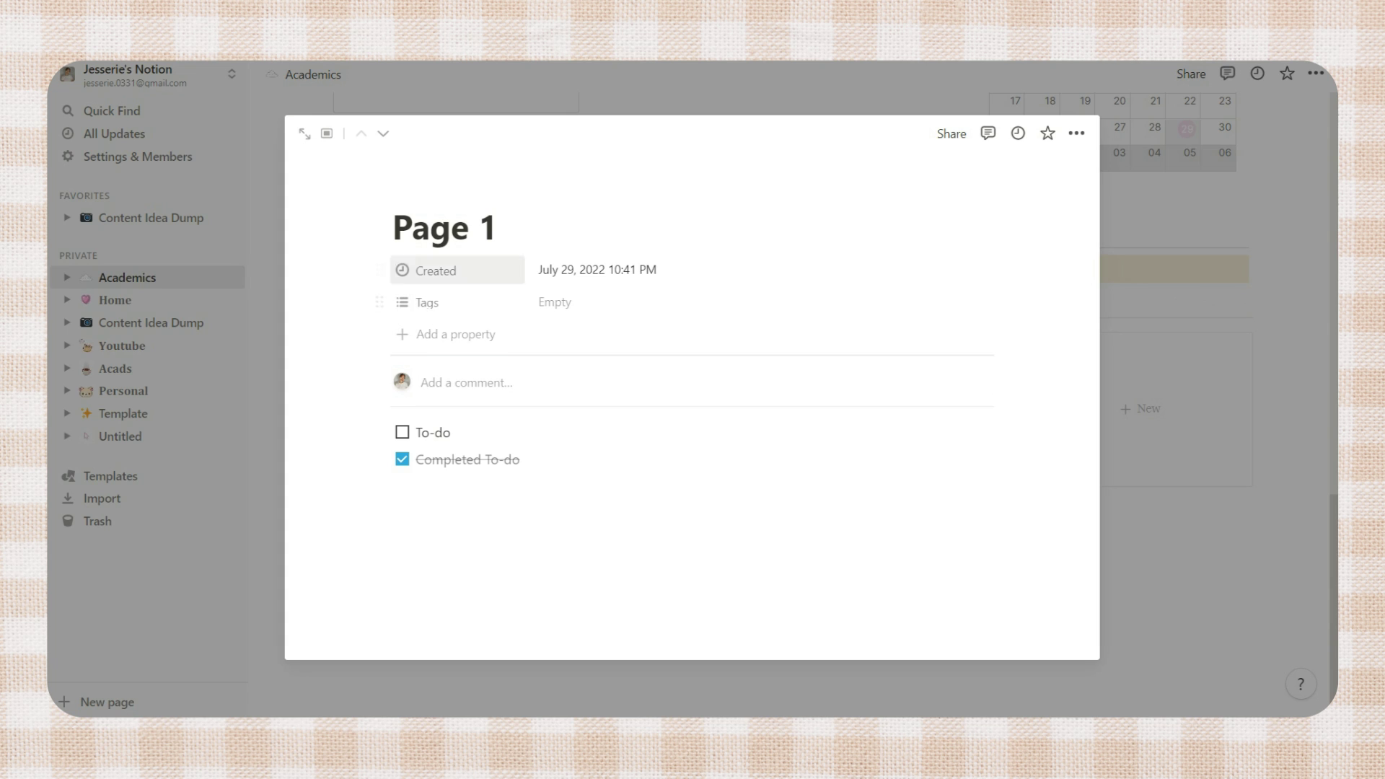
left_click(497, 228)
left_click(429, 191)
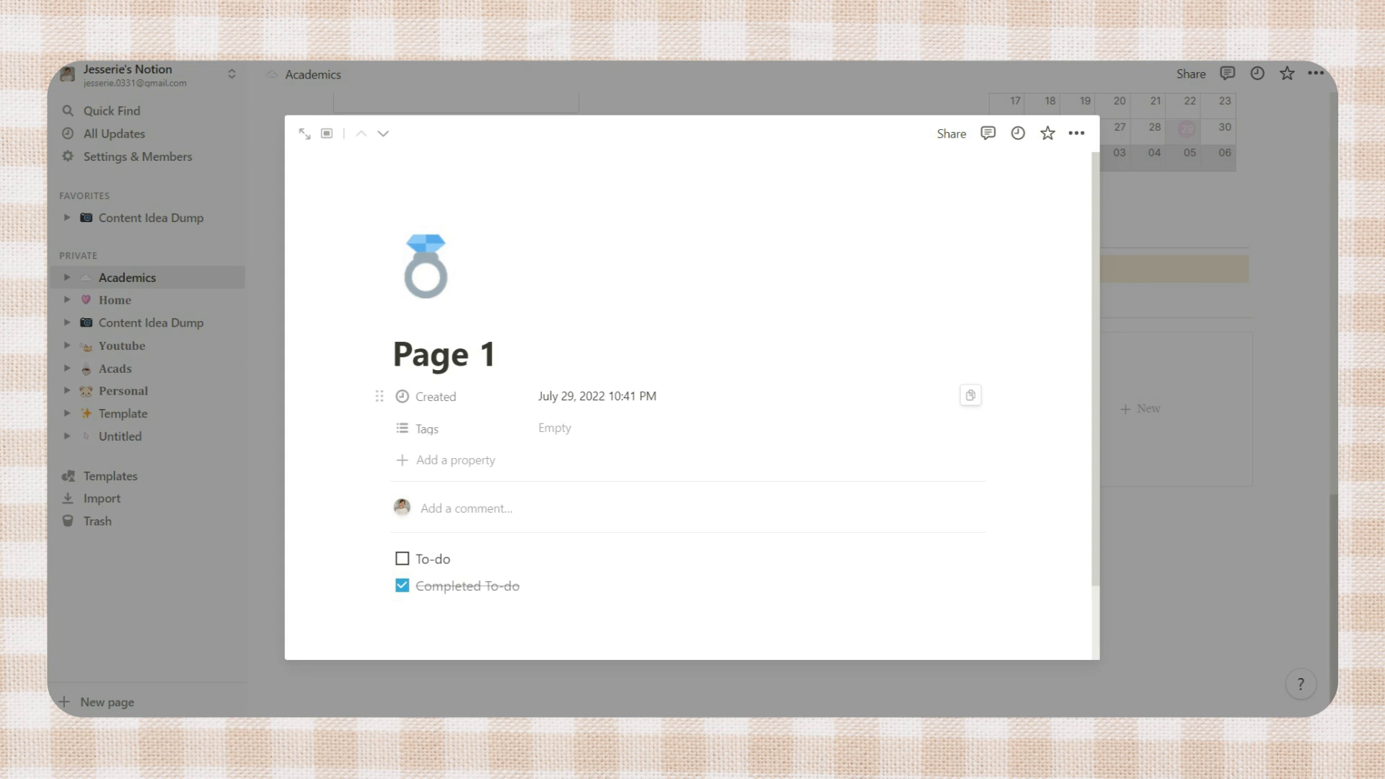
Step: Delete the Created property from the Subjects database and open the Tags property's options
left_click(379, 396)
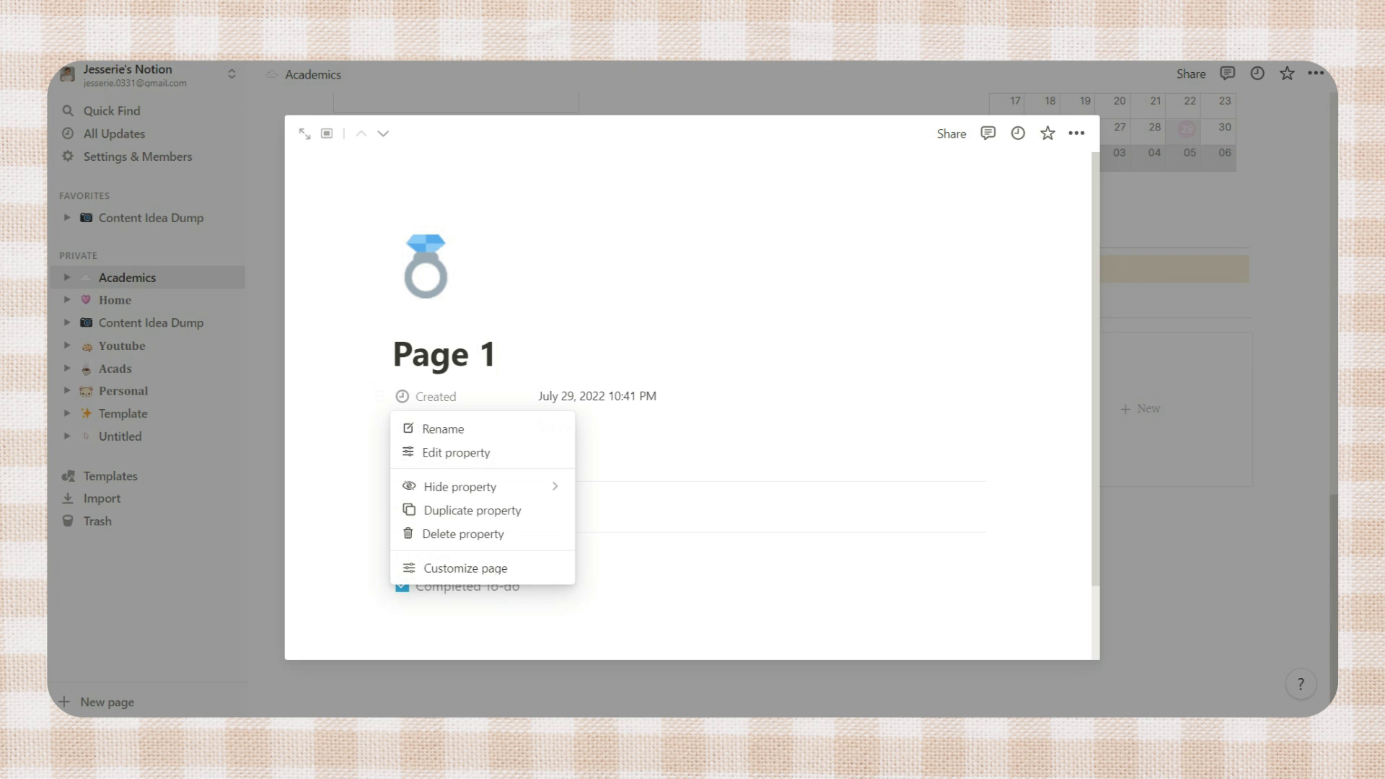
key("Down")
key("Down")
key("Down")
key("Down")
key("Down")
key("Return")
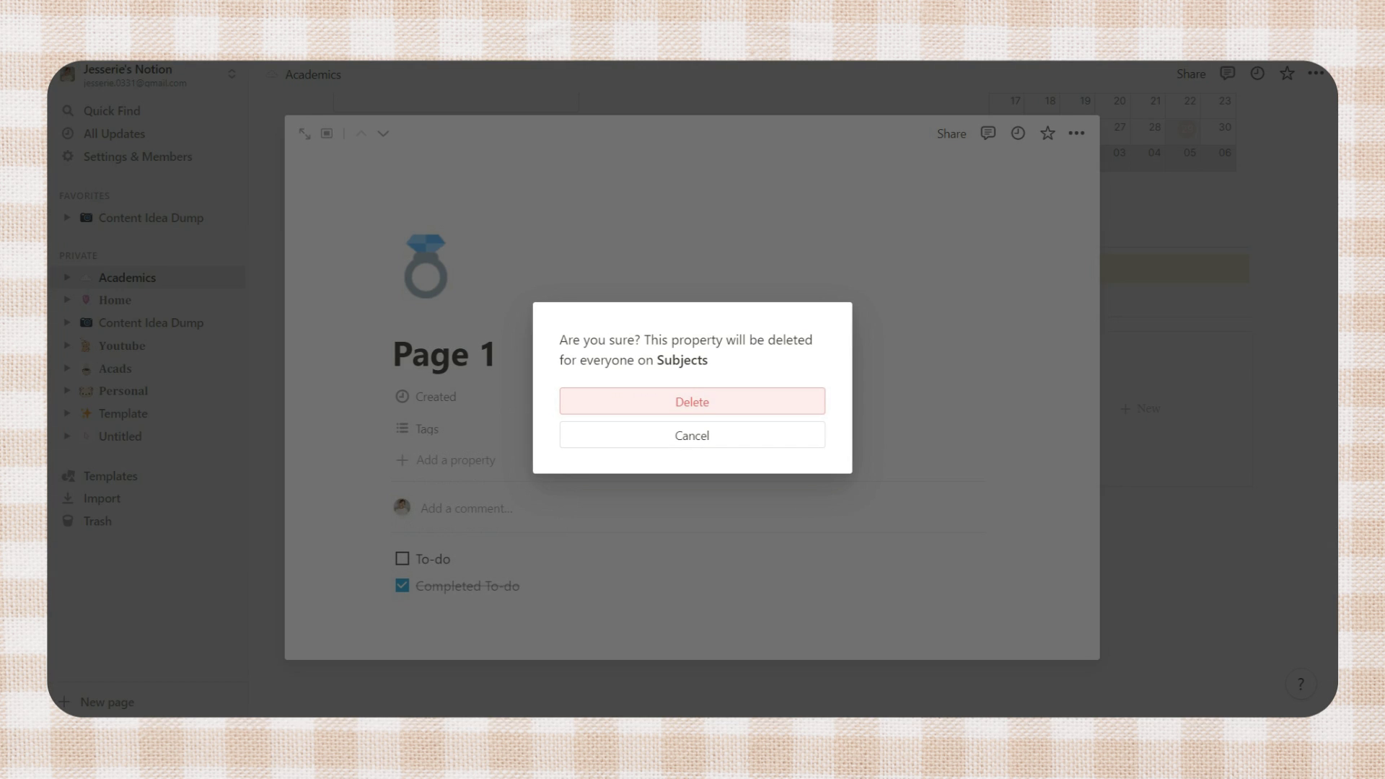
key("Return")
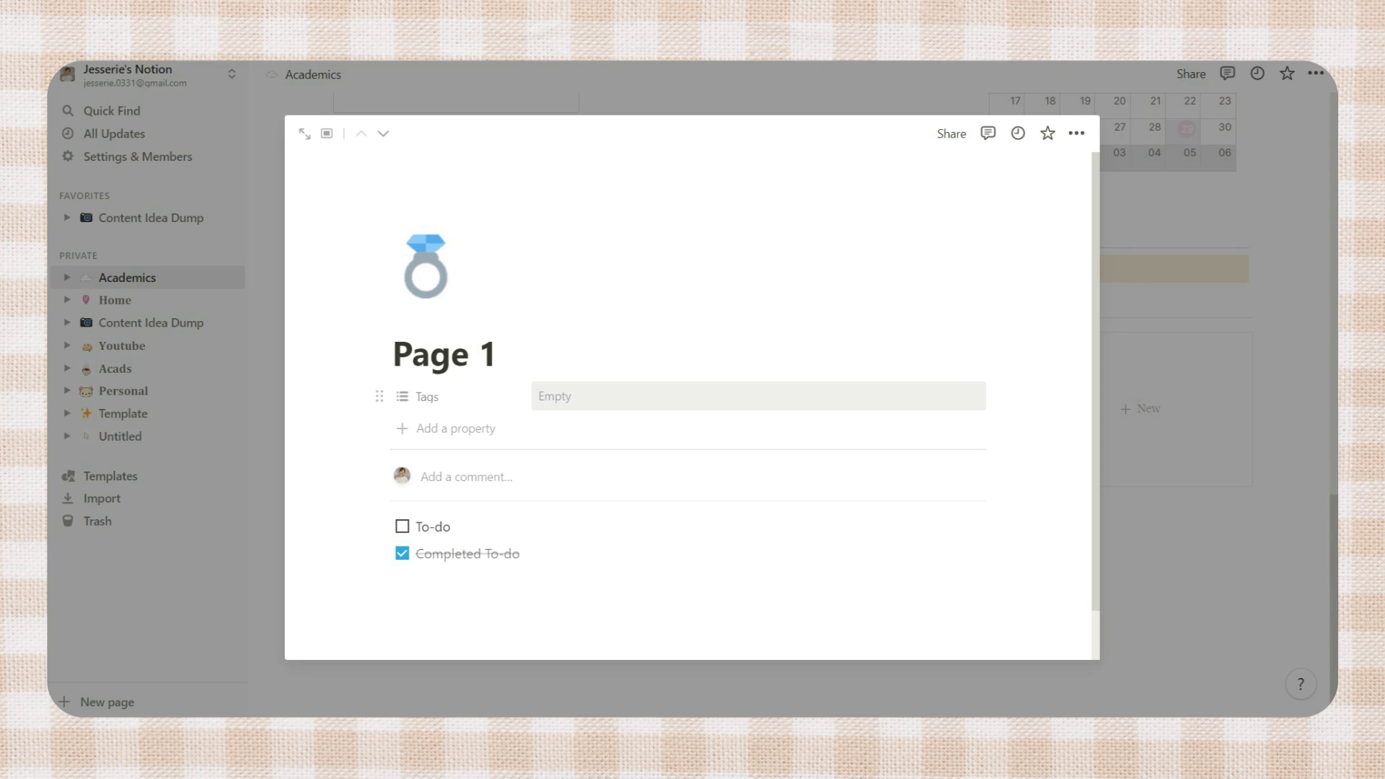
left_click(427, 396)
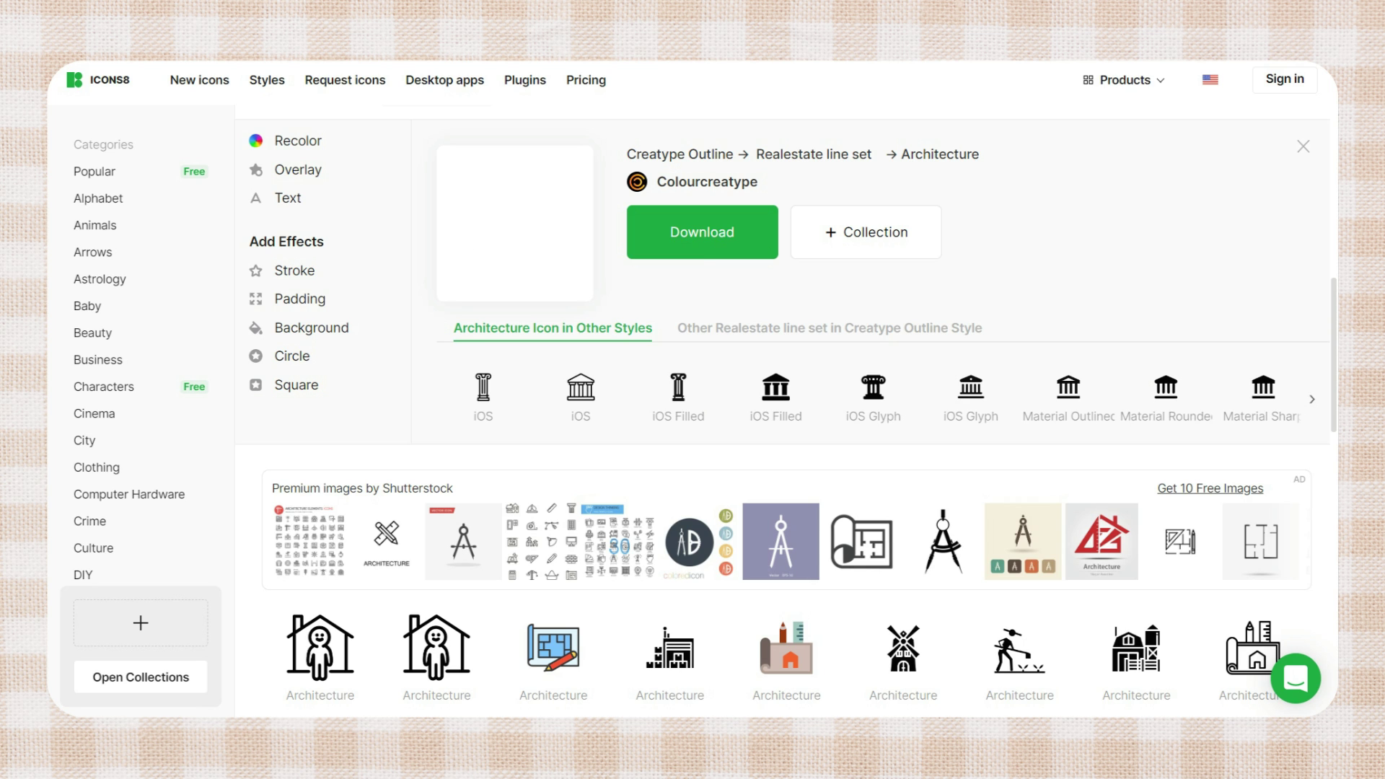
Step: Copy the image address of the Icons8 Architecture icon and submit it as the subject page's custom icon
right_click(525, 246)
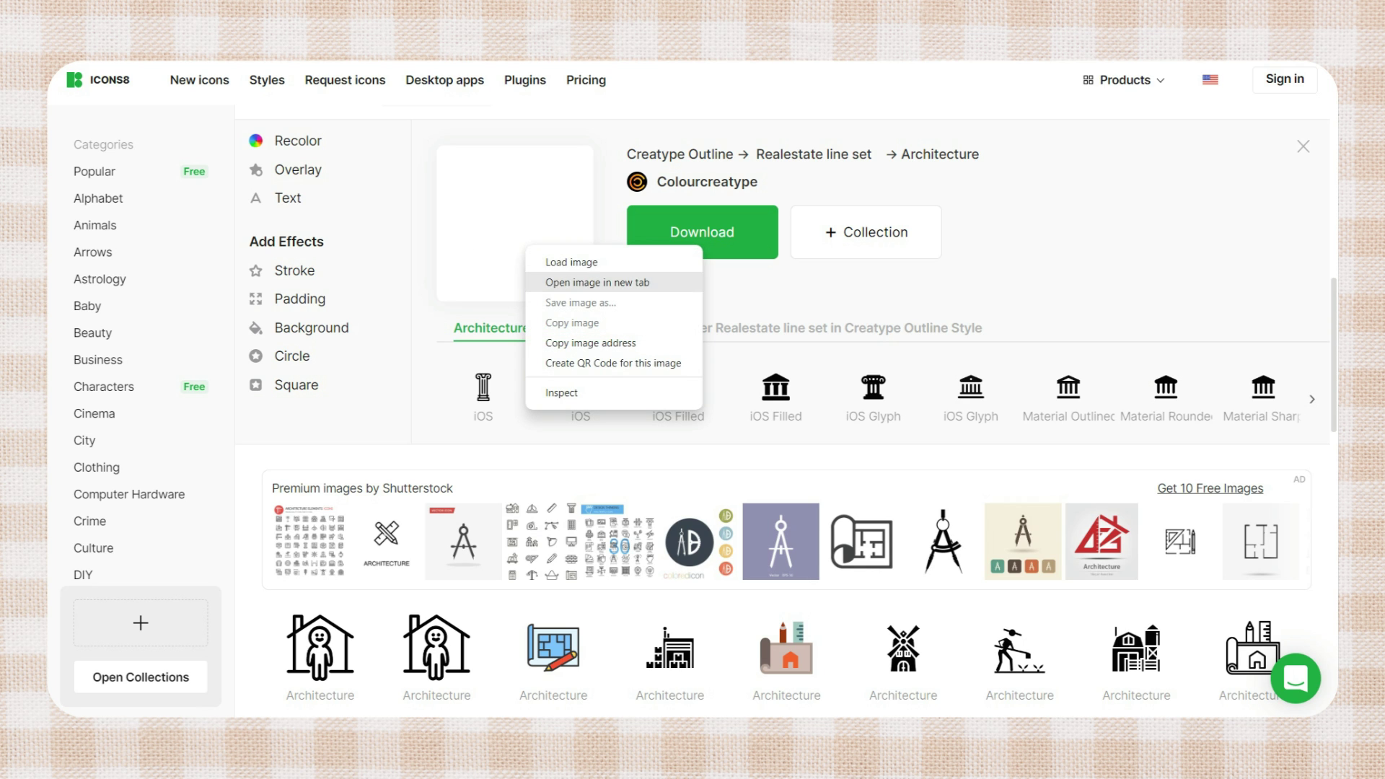
left_click(590, 343)
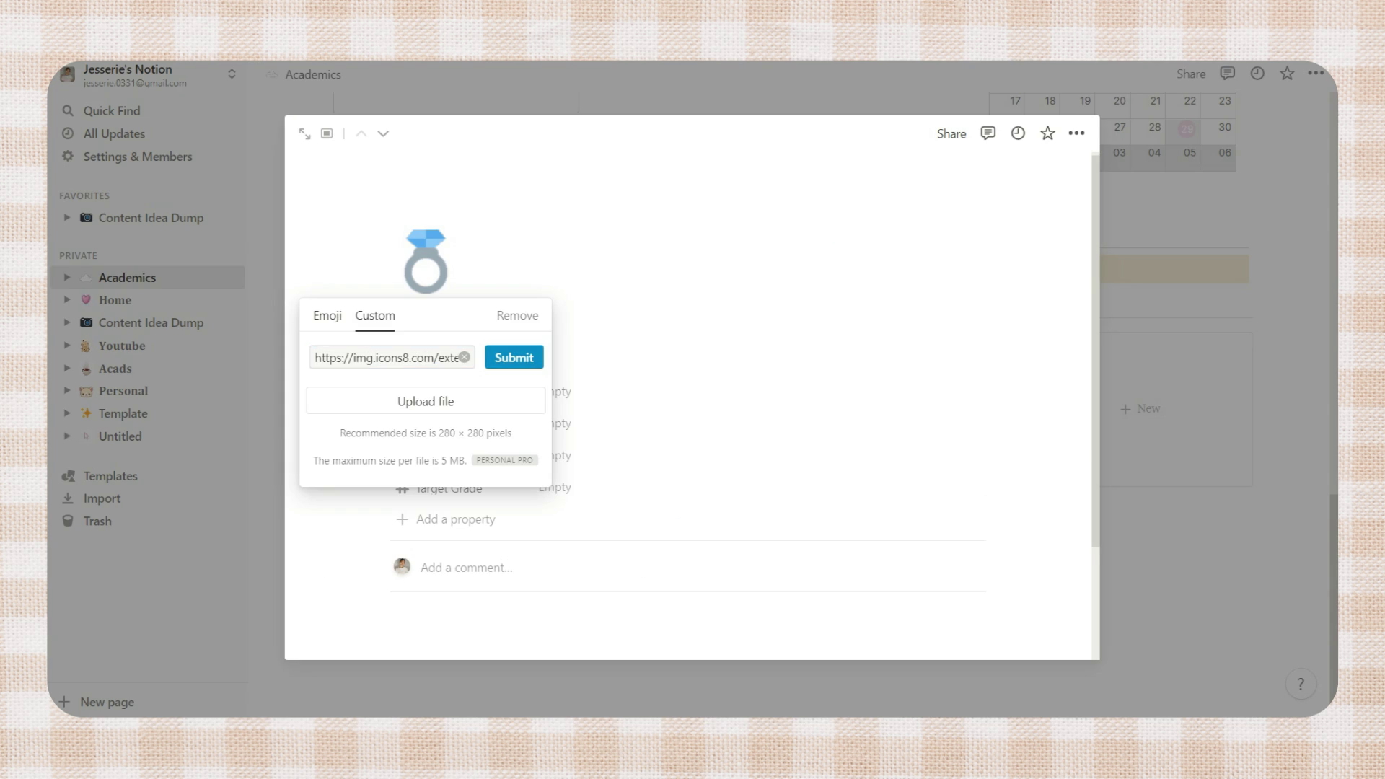
left_click(513, 356)
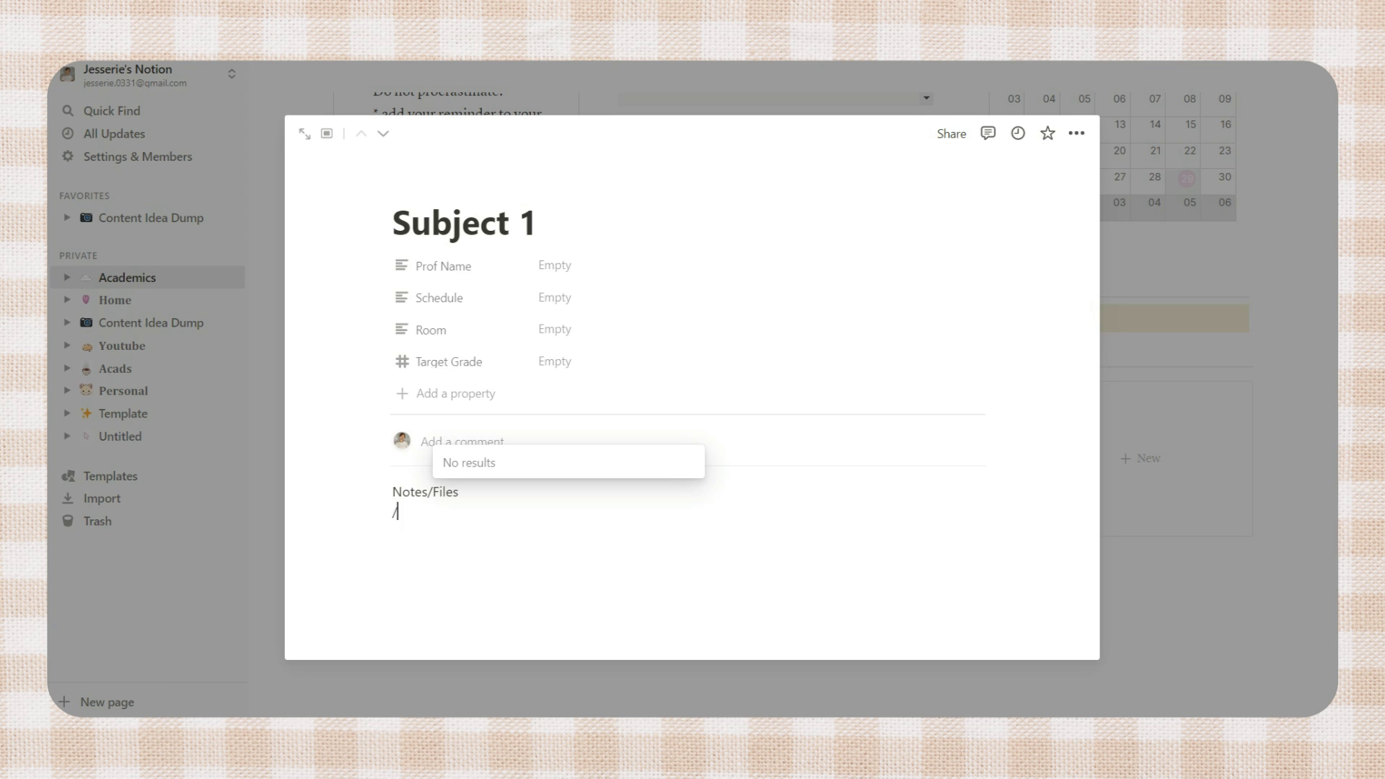
Step: Insert a list view with a new database under the Notes/Files text on the Subject 1 page
type("tab")
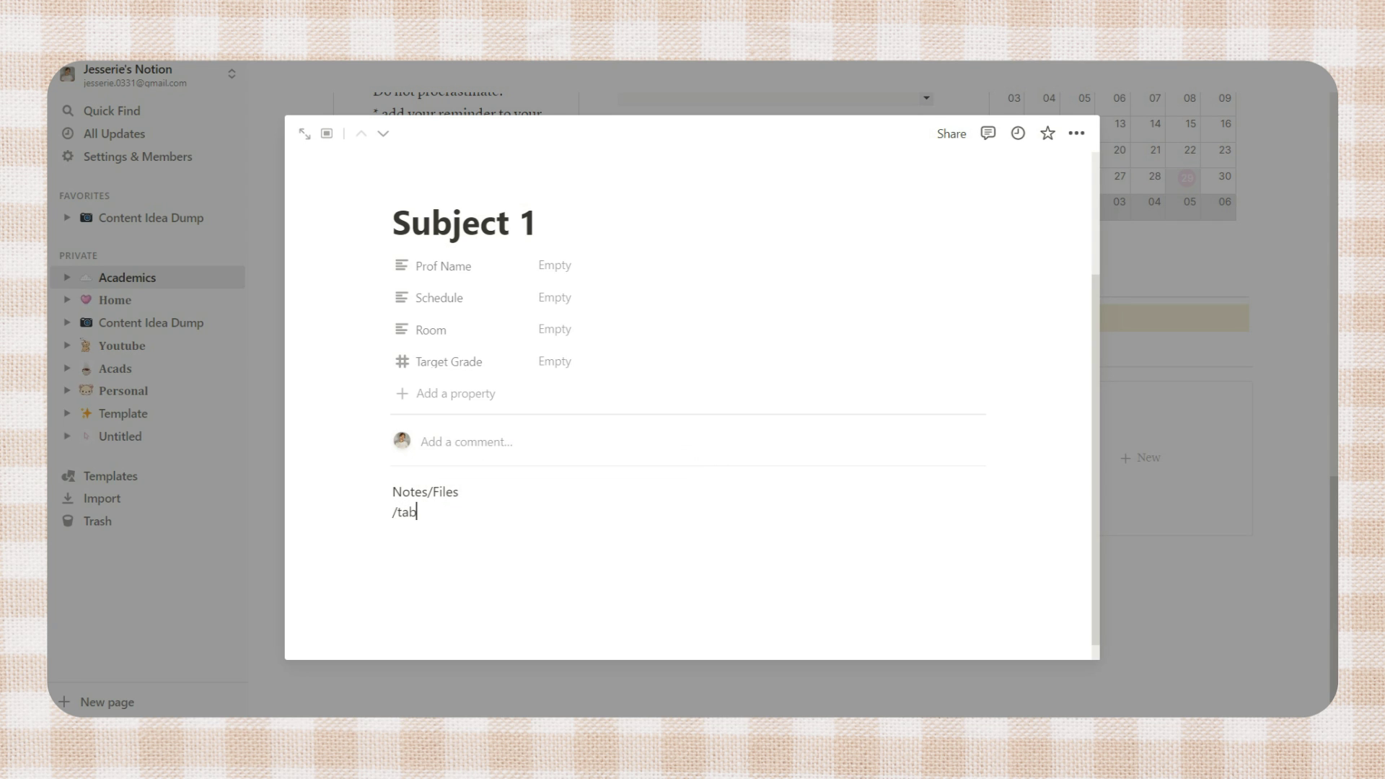
key("BackSpace")
key("BackSpace")
key("BackSpace")
key("Up")
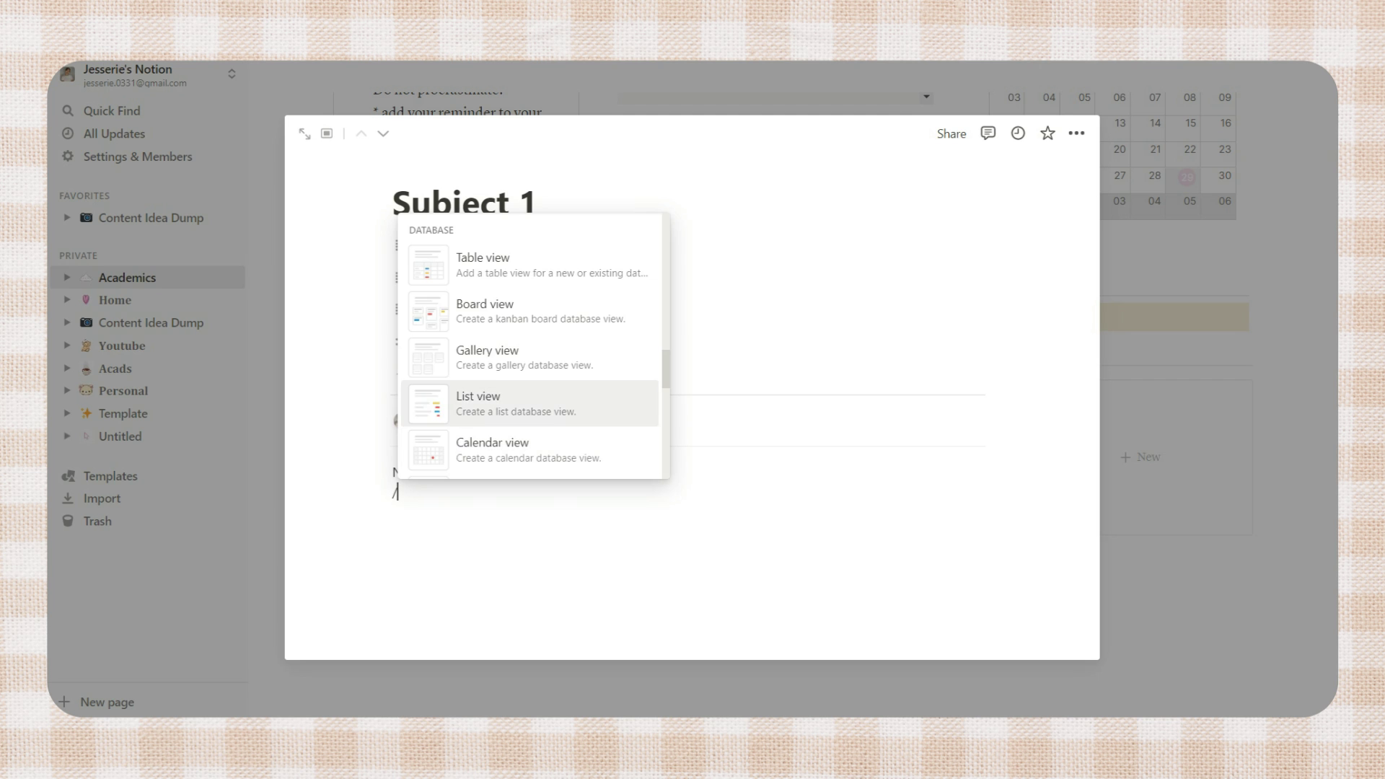
key("Return")
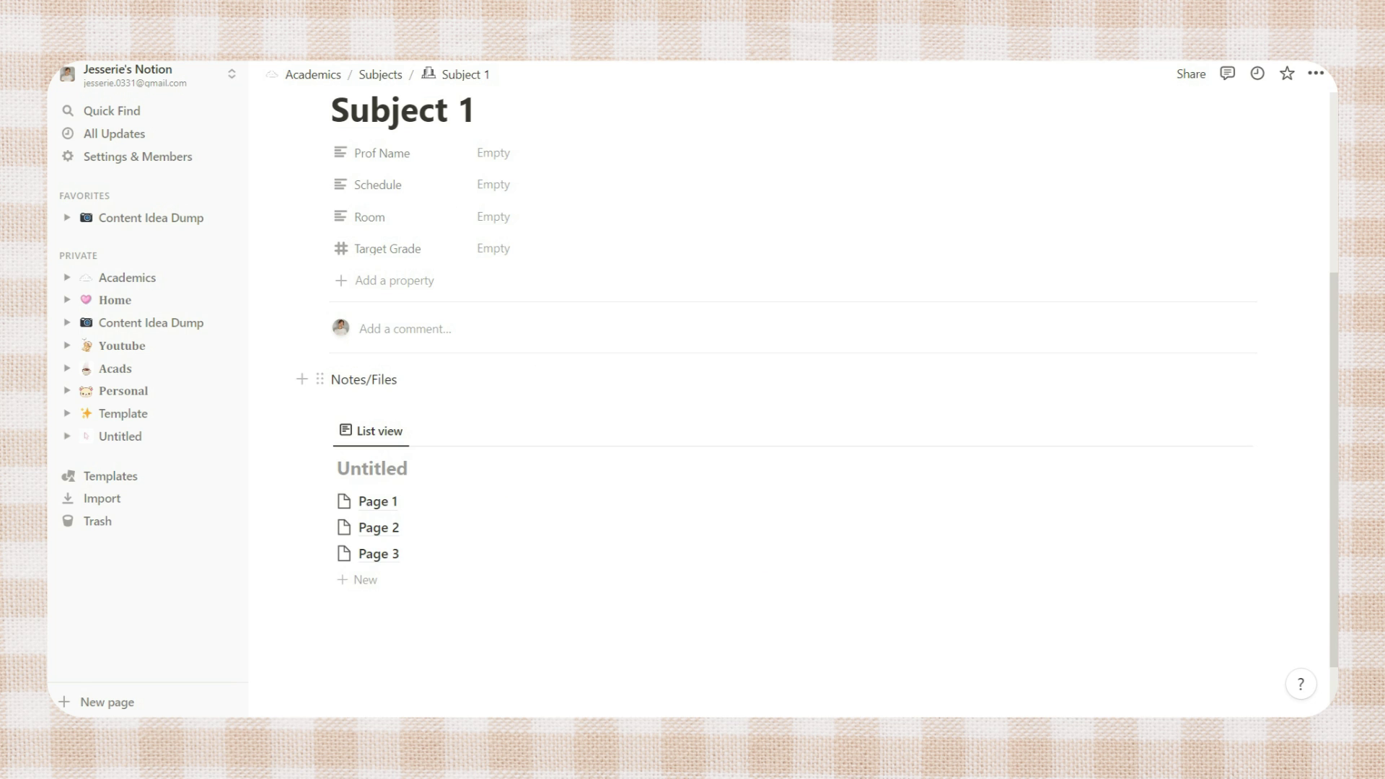
Step: Insert a callout above the list view and put the text "Notes/Files" inside it
type("/cal")
key("Return")
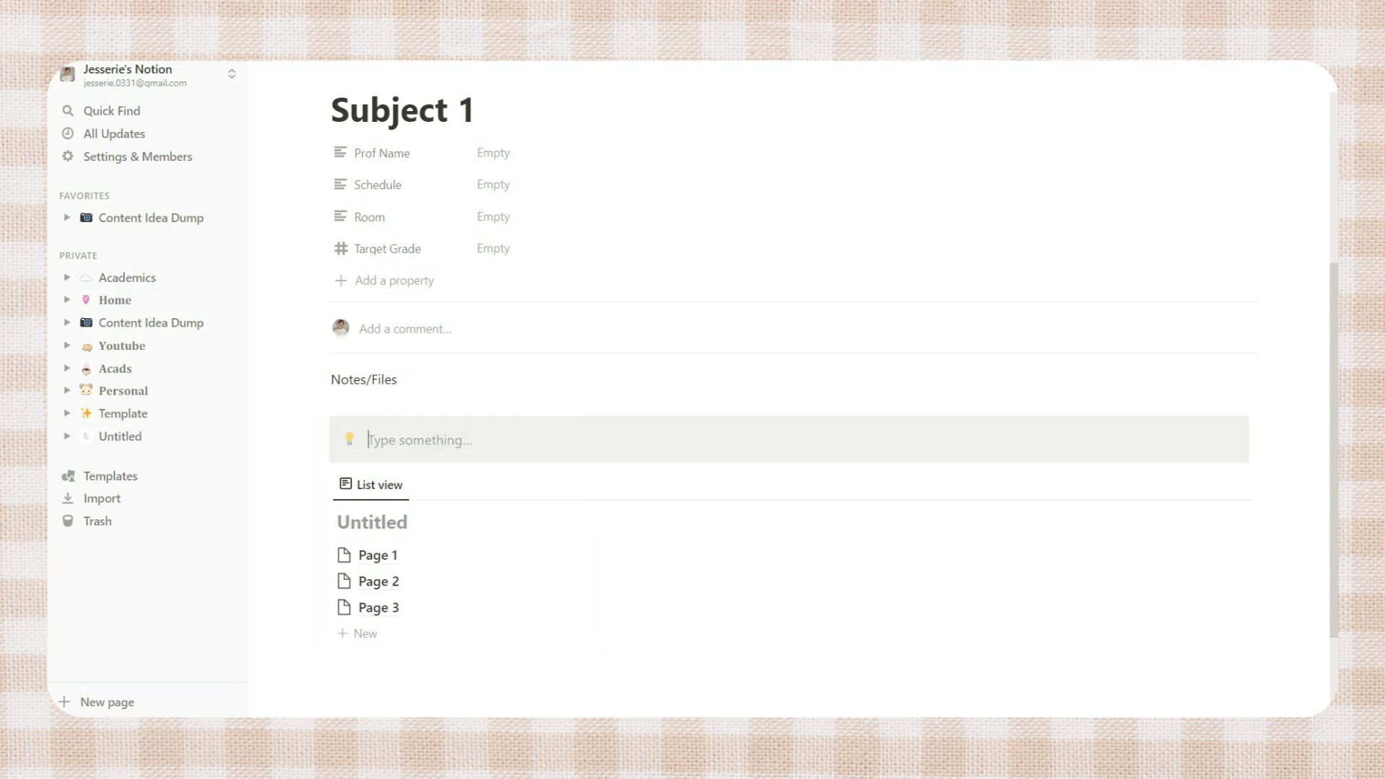
left_click(319, 427)
left_click(331, 378)
left_click_drag(332, 379, 340, 378)
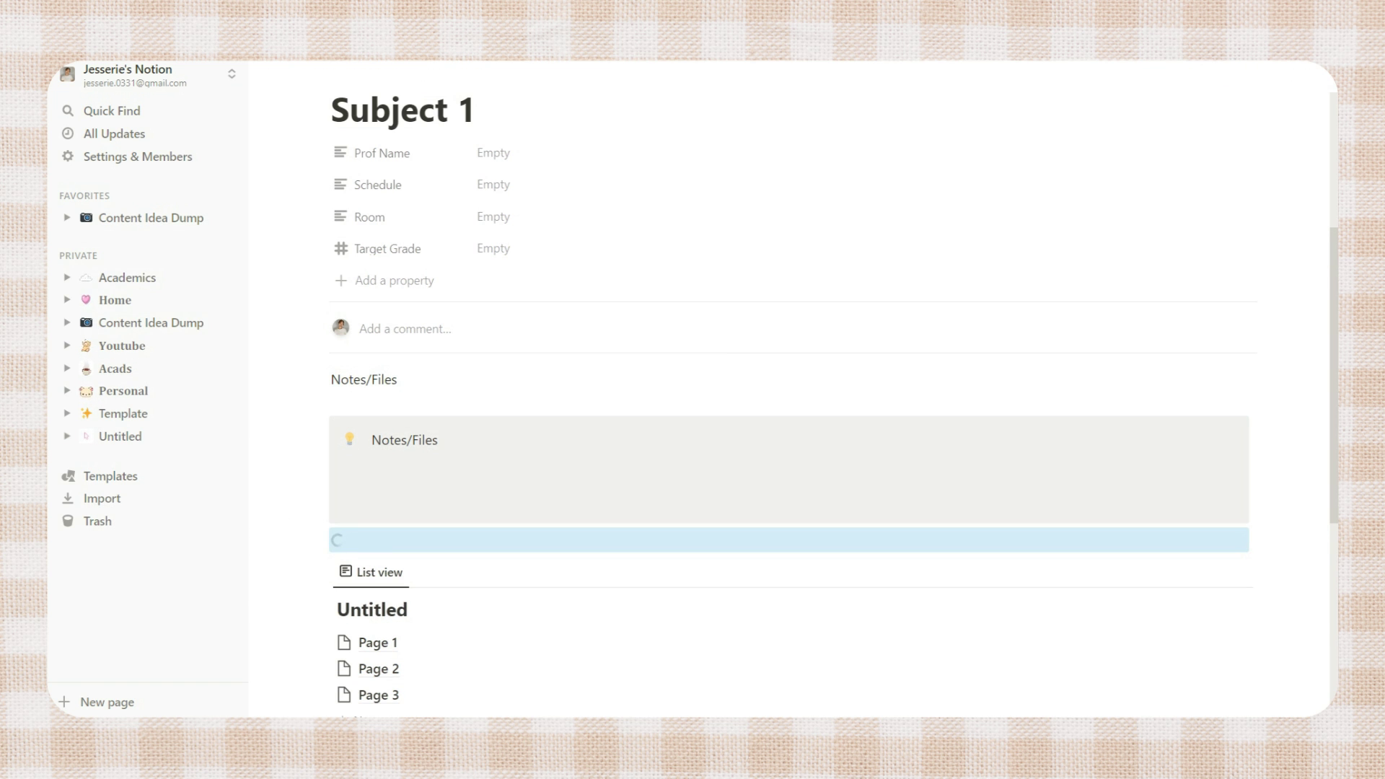
Step: Place the list view inside the Notes/Files callout and adjust the empty lines around it
left_click_drag(320, 545, 413, 620)
left_click(372, 500)
key("BackSpace")
key("BackSpace")
key("BackSpace")
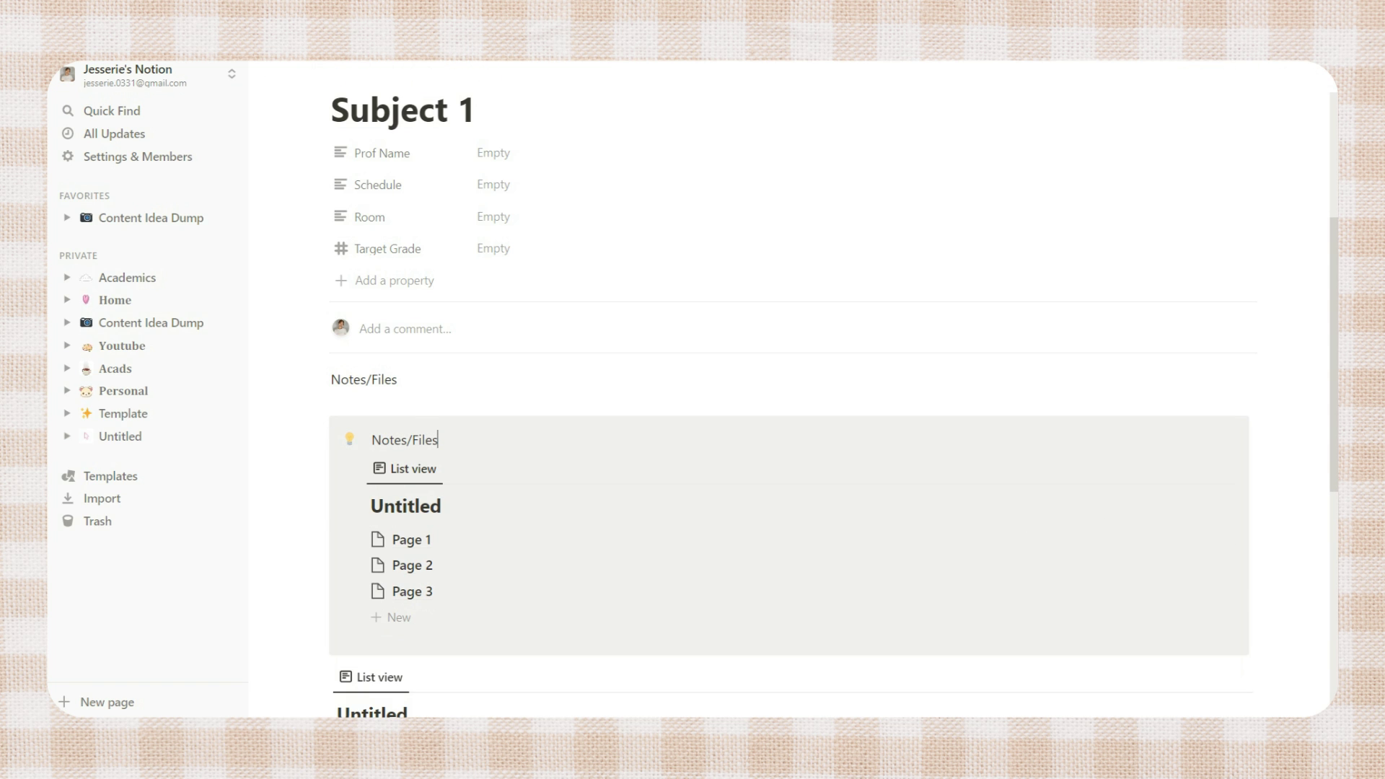
key("Return")
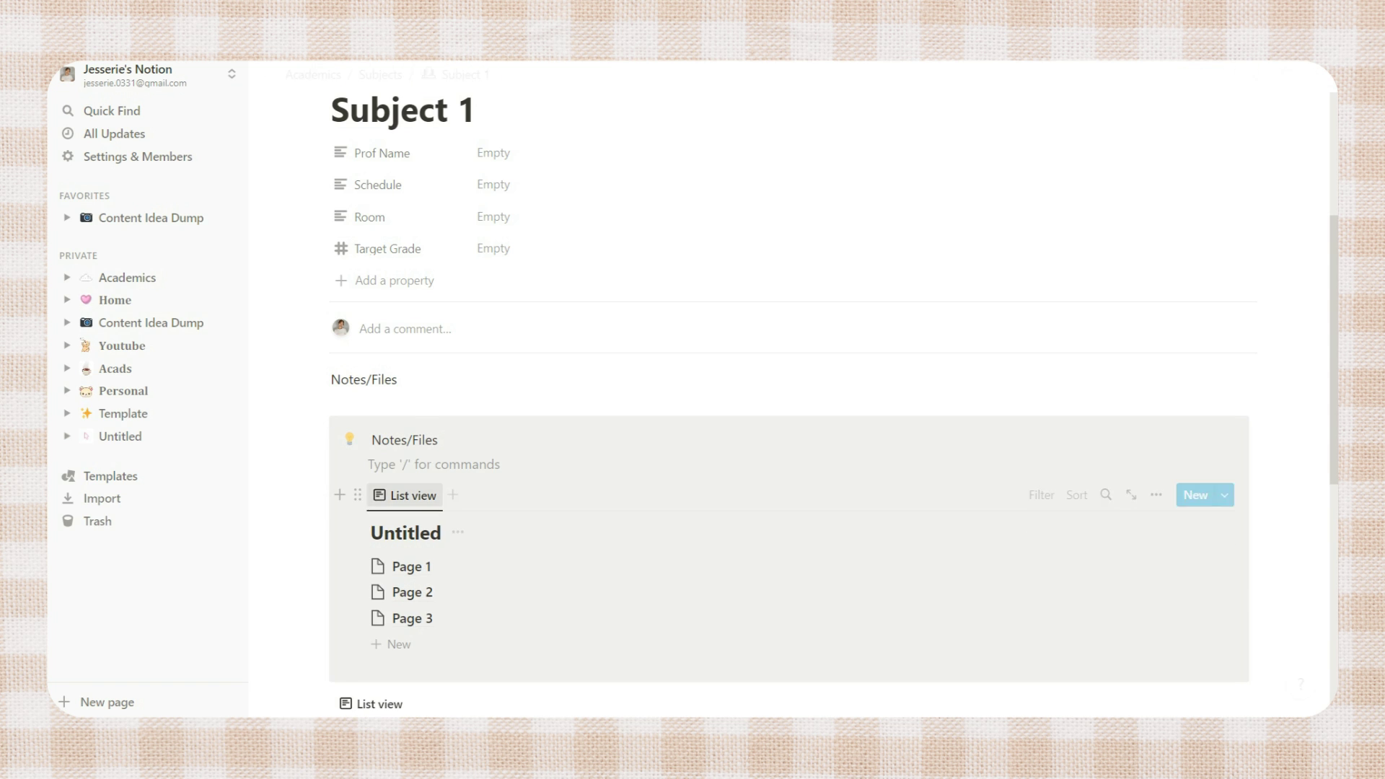
Step: Copy the image address of the Icons8 Pastel Glyph Create icon for the Notes/Files callout and duplicate the callout
scroll(794, 433, "down", 5)
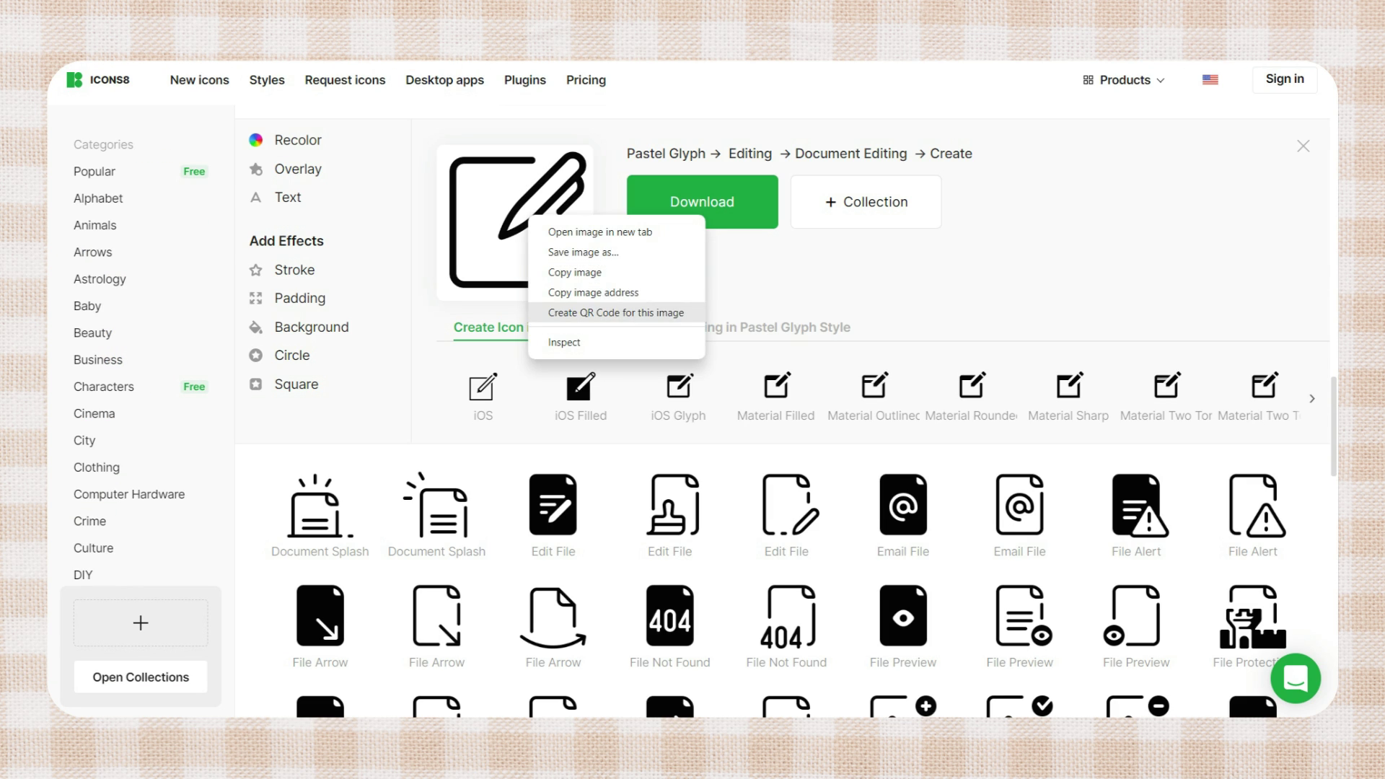
left_click(591, 292)
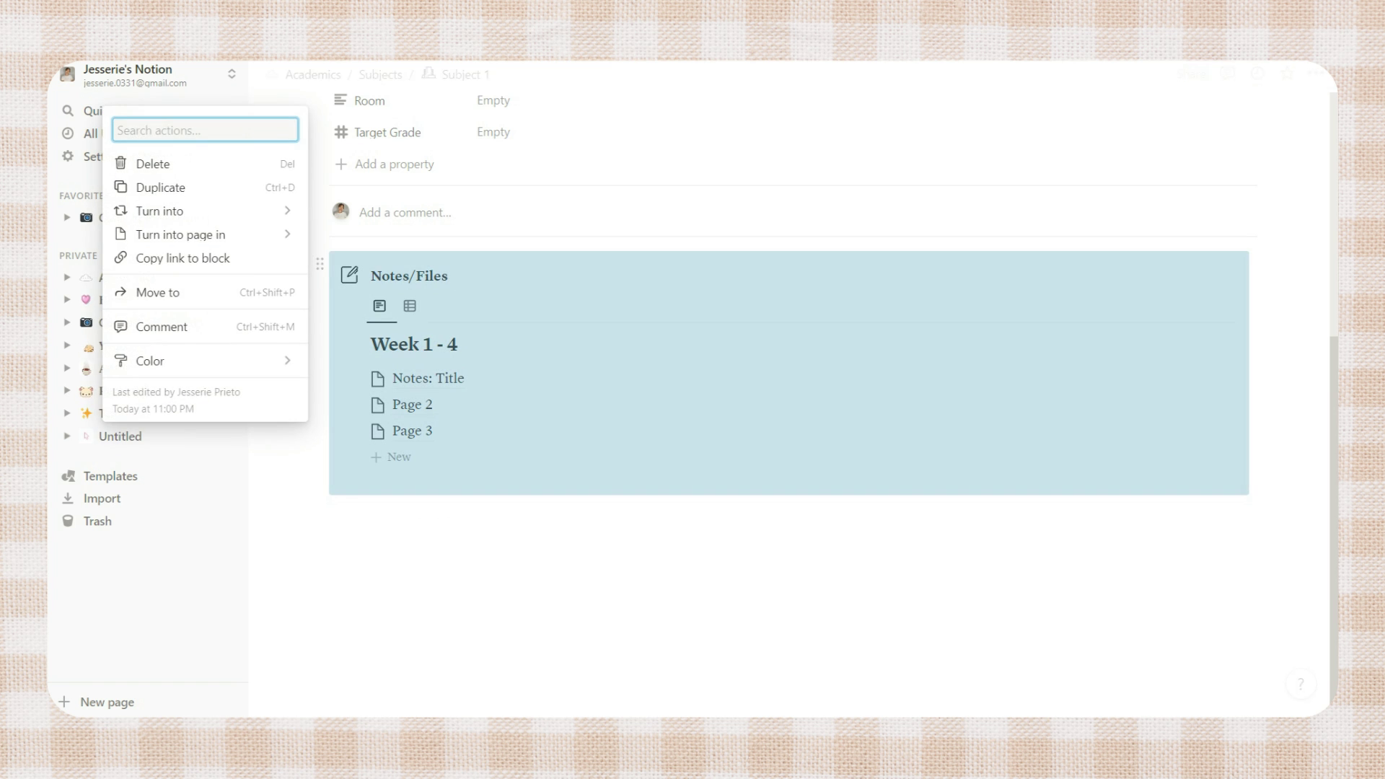
key("Escape")
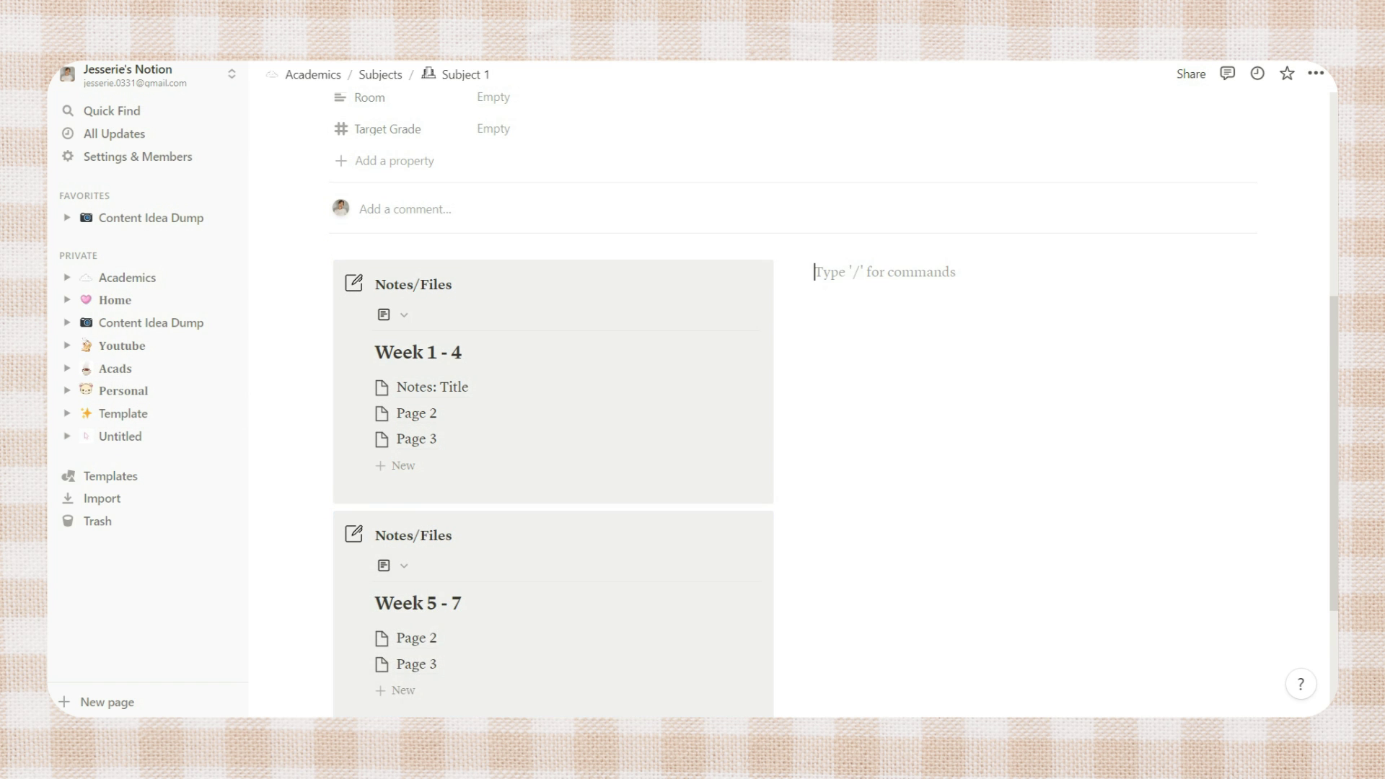
Step: Copy the Tasks heading and table from the Academics page and paste them as a synced block beside the Notes/Files callouts on Subject 1
scroll(836, 404, "down", 3)
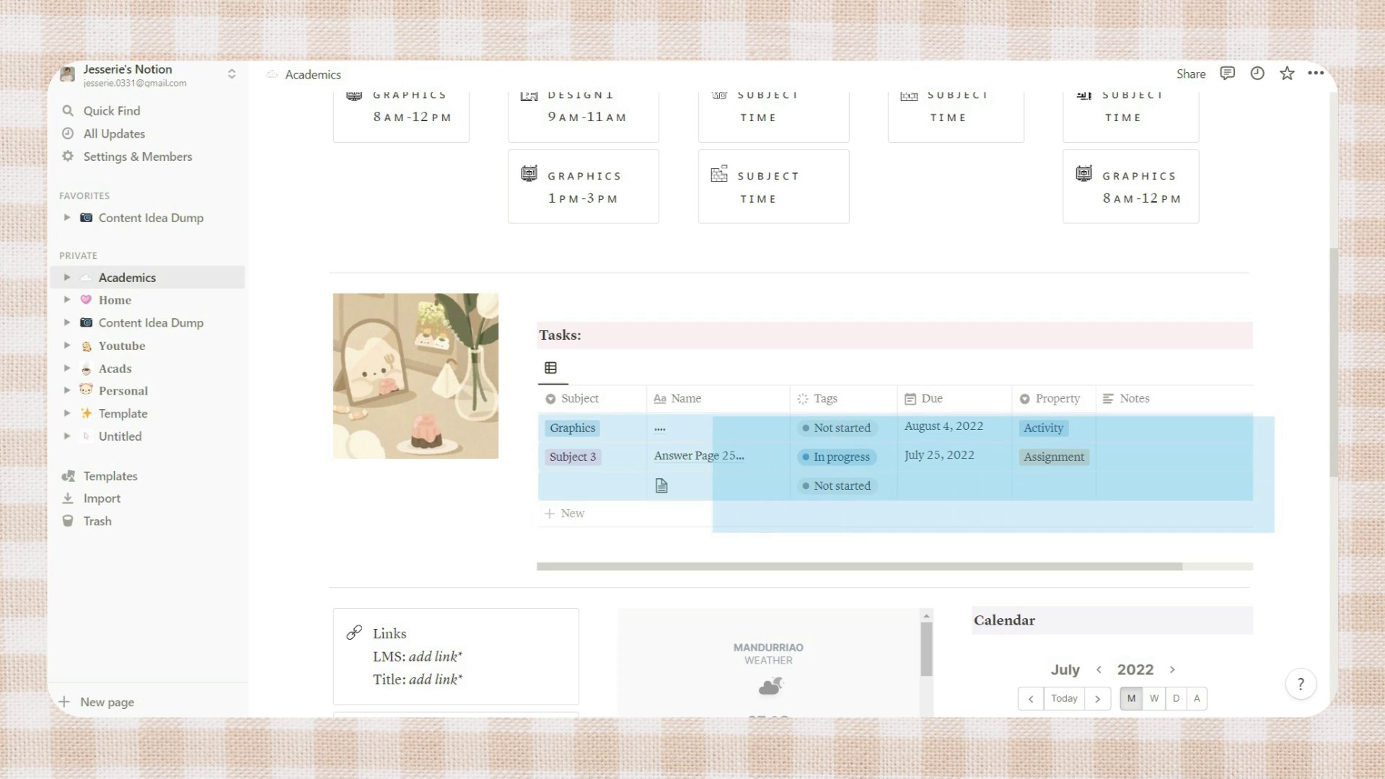
left_click_drag(710, 393, 538, 297)
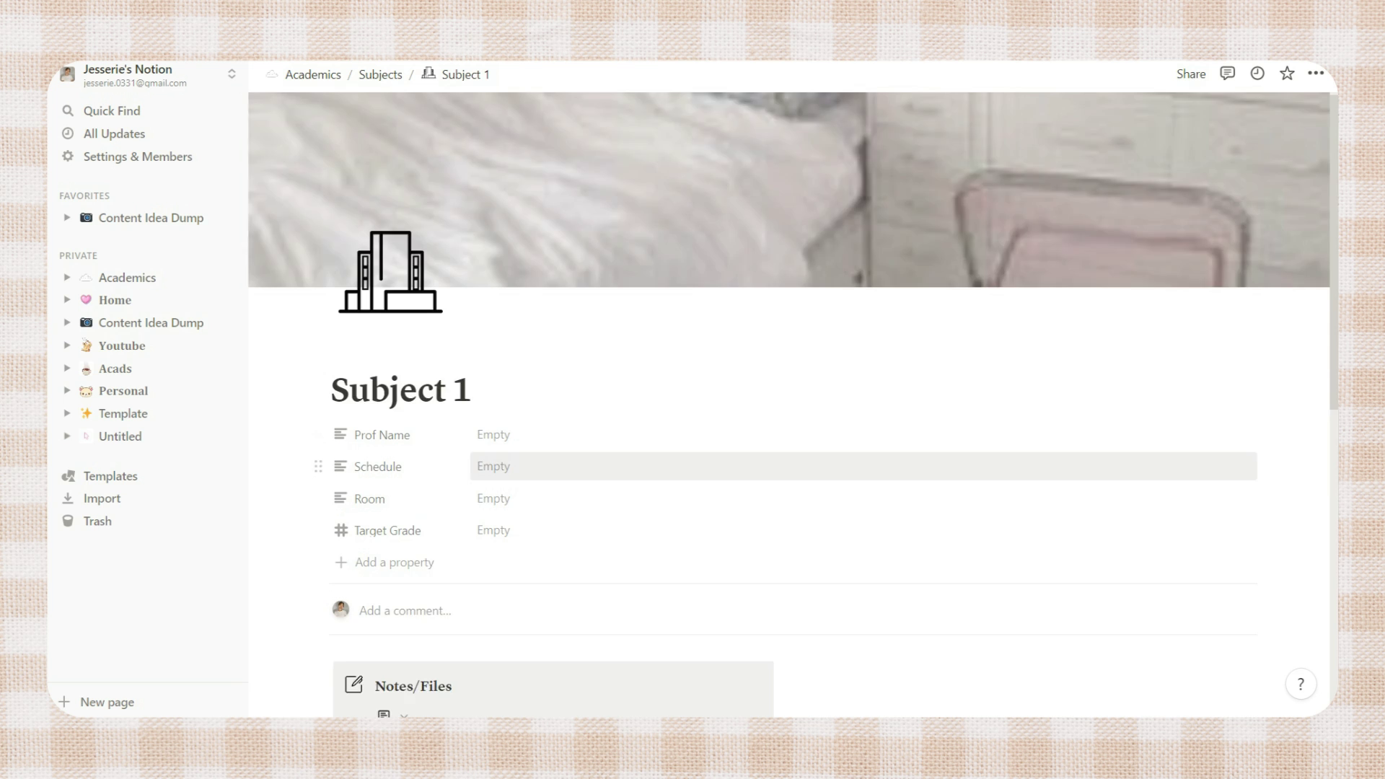
scroll(793, 404, "down", 5)
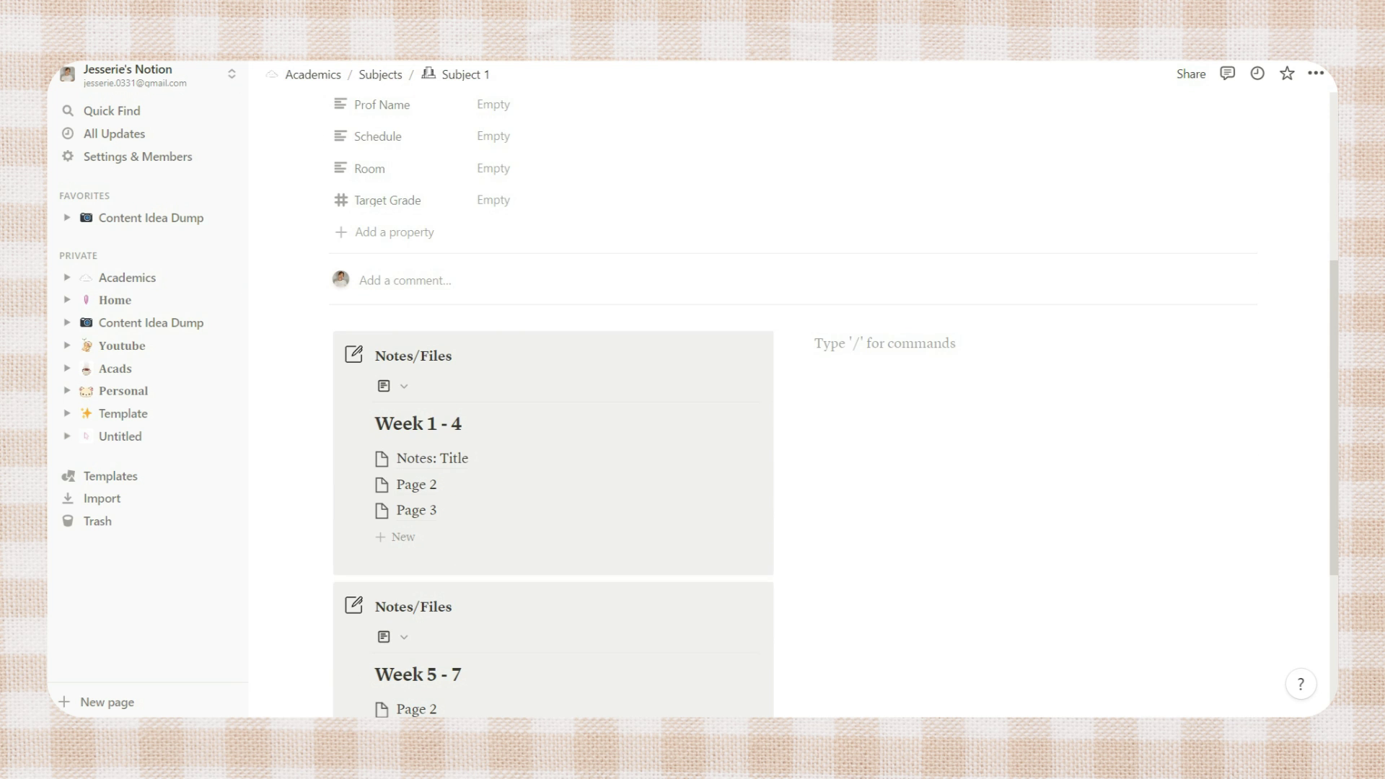
key("ctrl+v")
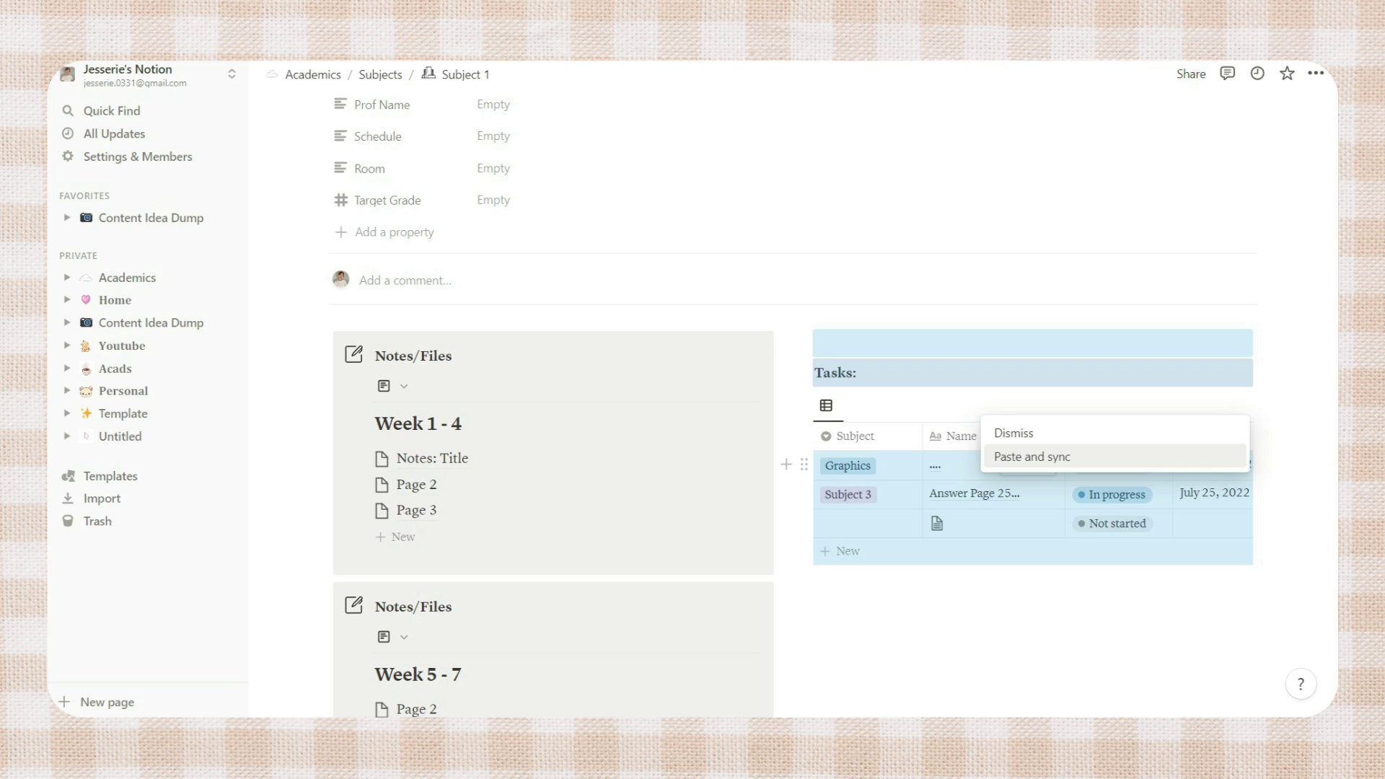
key("Return")
left_click(883, 627)
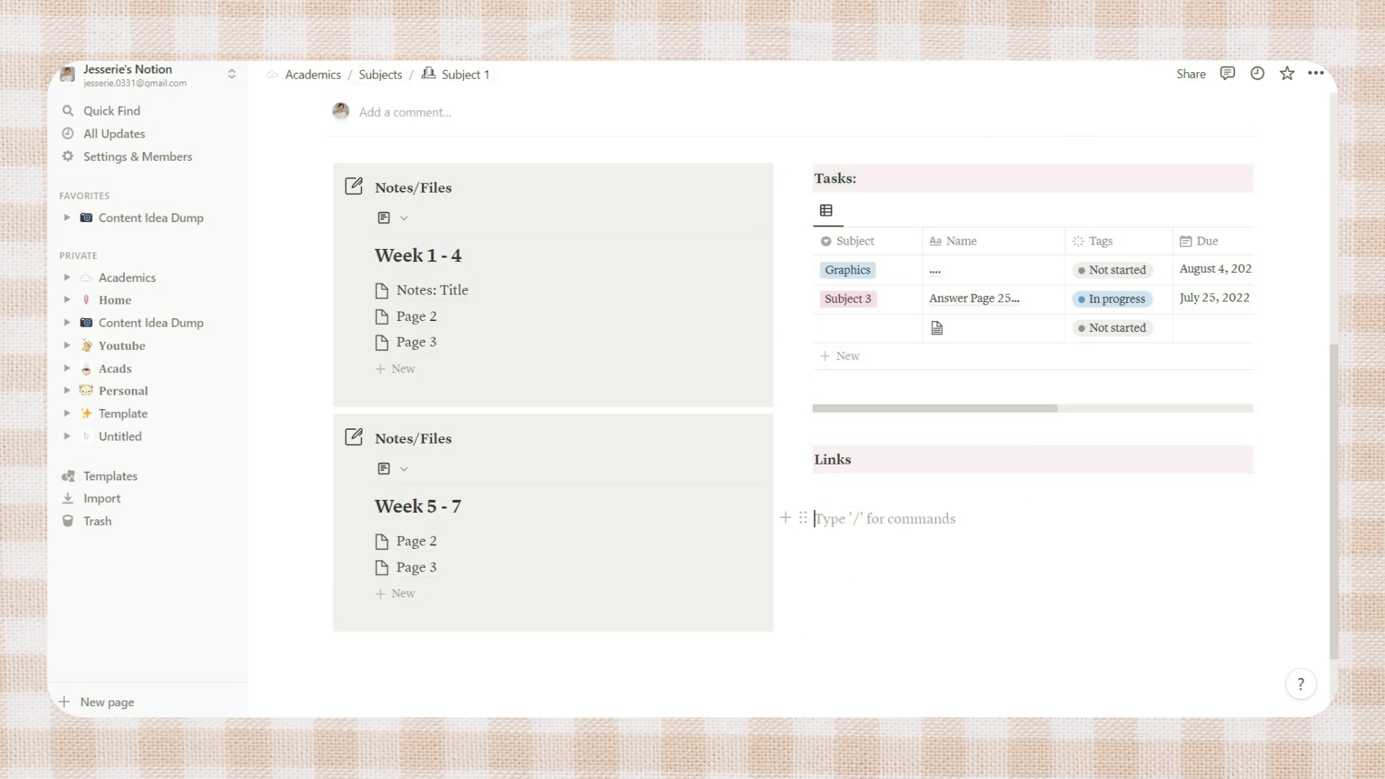
Step: Insert a callout under the Links heading on Subject 1 and give it the default background
type("/call")
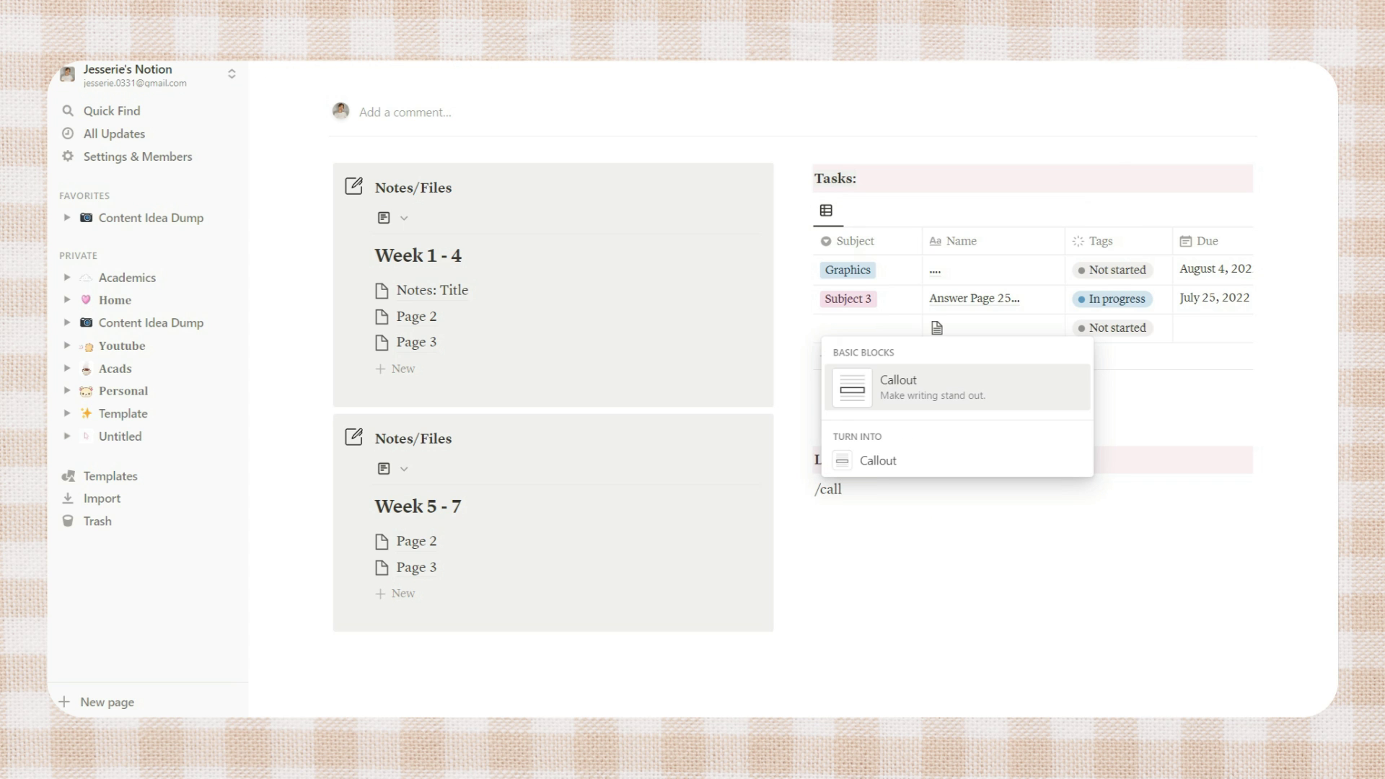
key("Return")
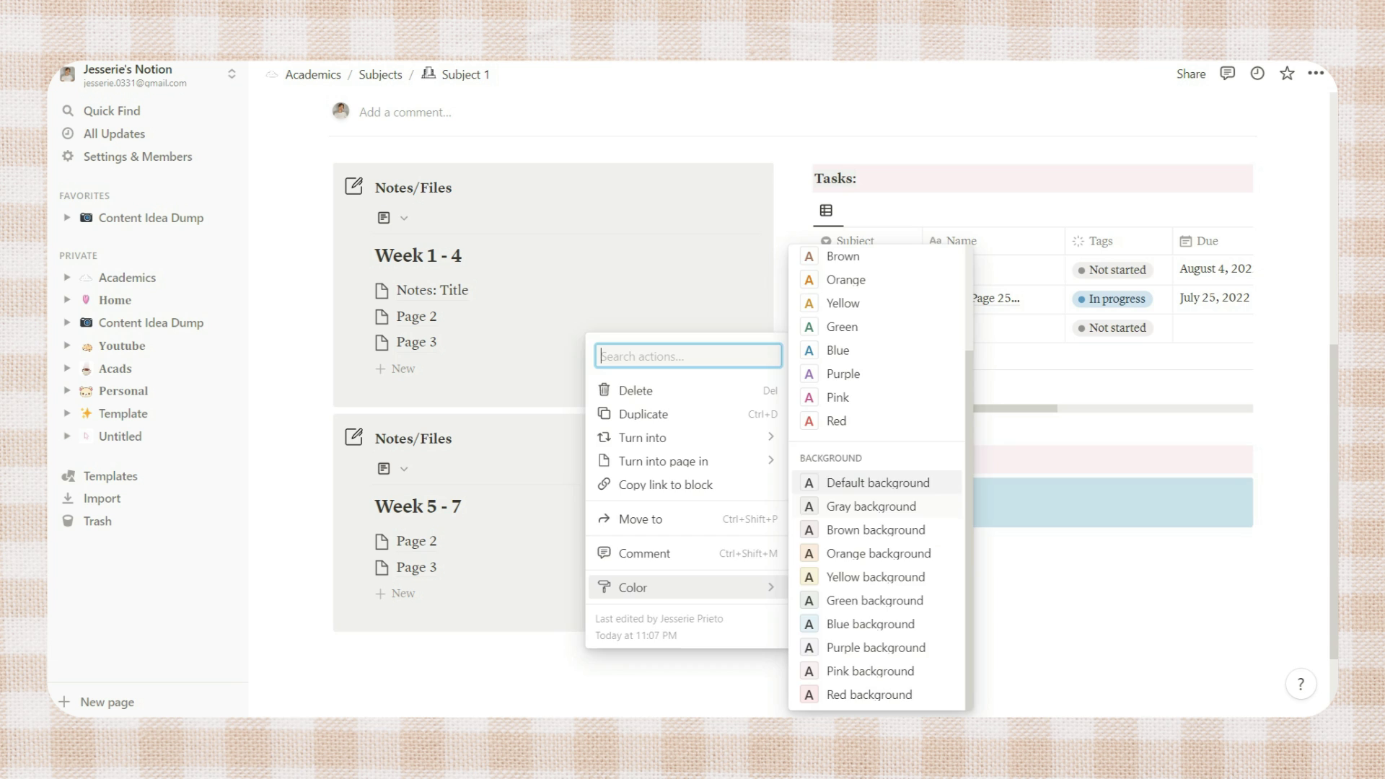
left_click(877, 482)
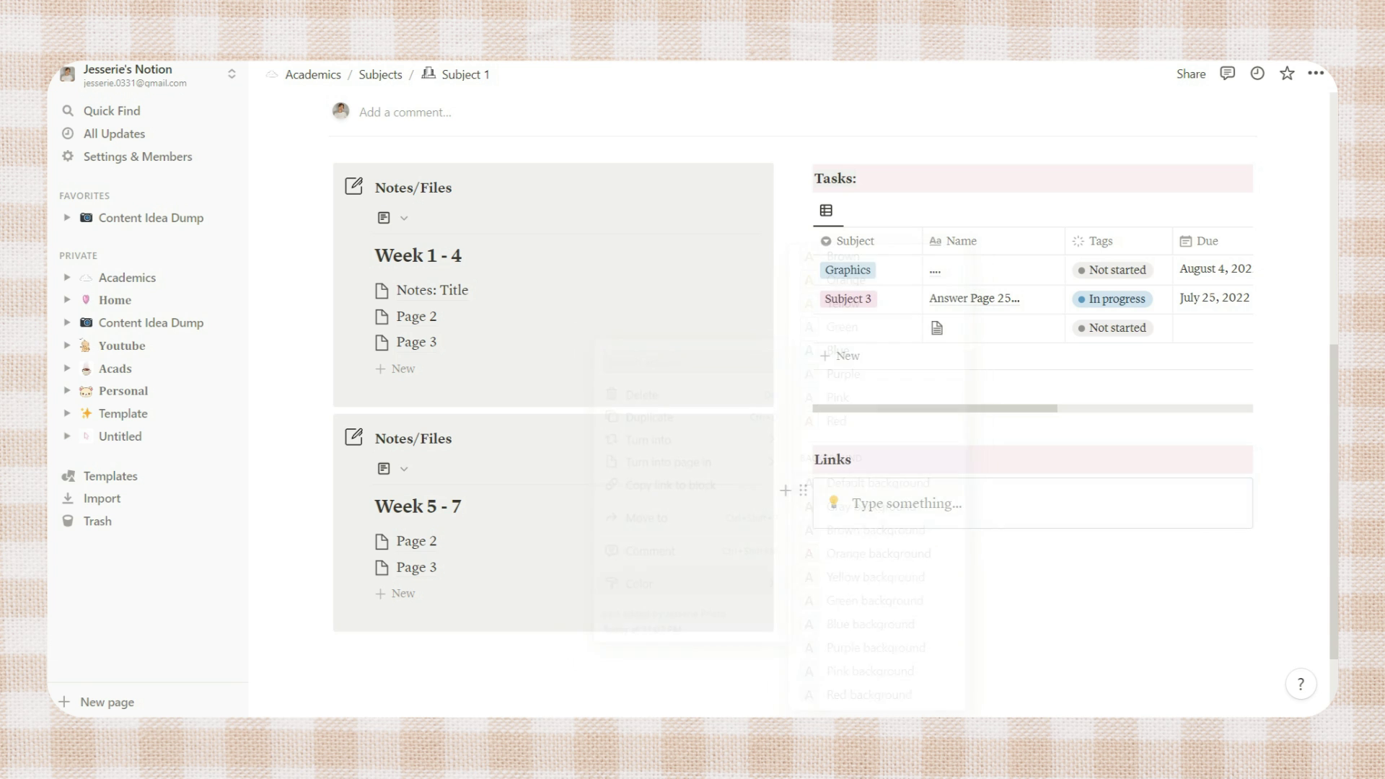
Step: Replace the Links callout's light bulb with a custom icon from an image link
scroll(833, 503, "up", 1)
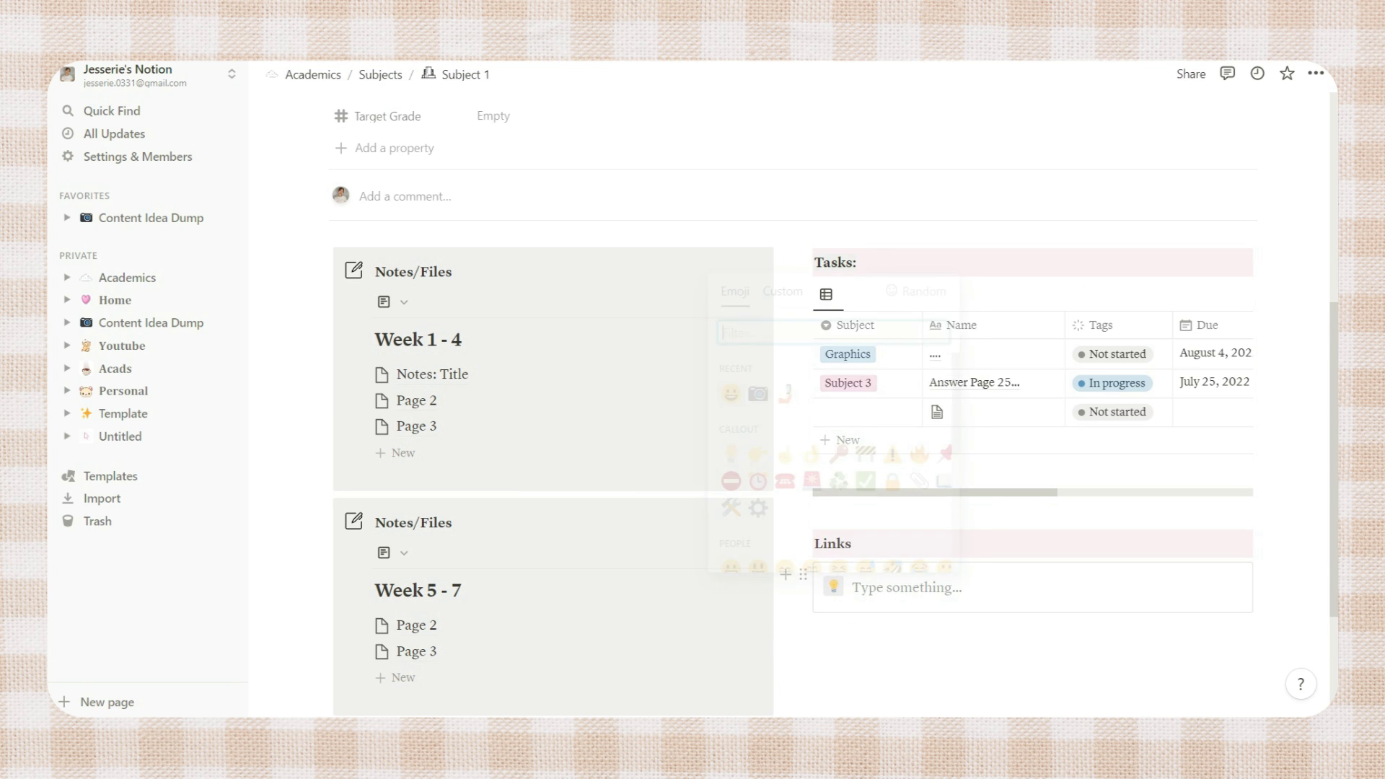
left_click(833, 587)
left_click(783, 290)
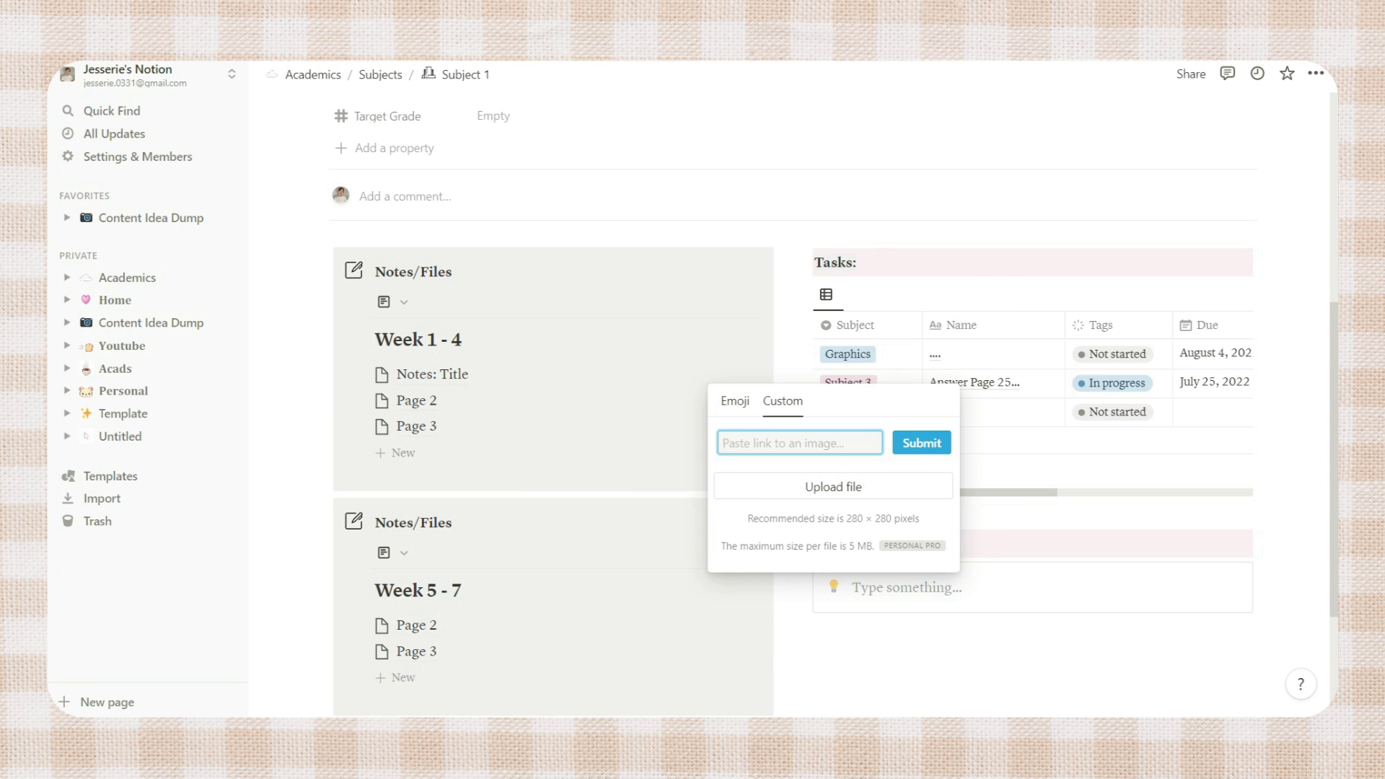
key("Return")
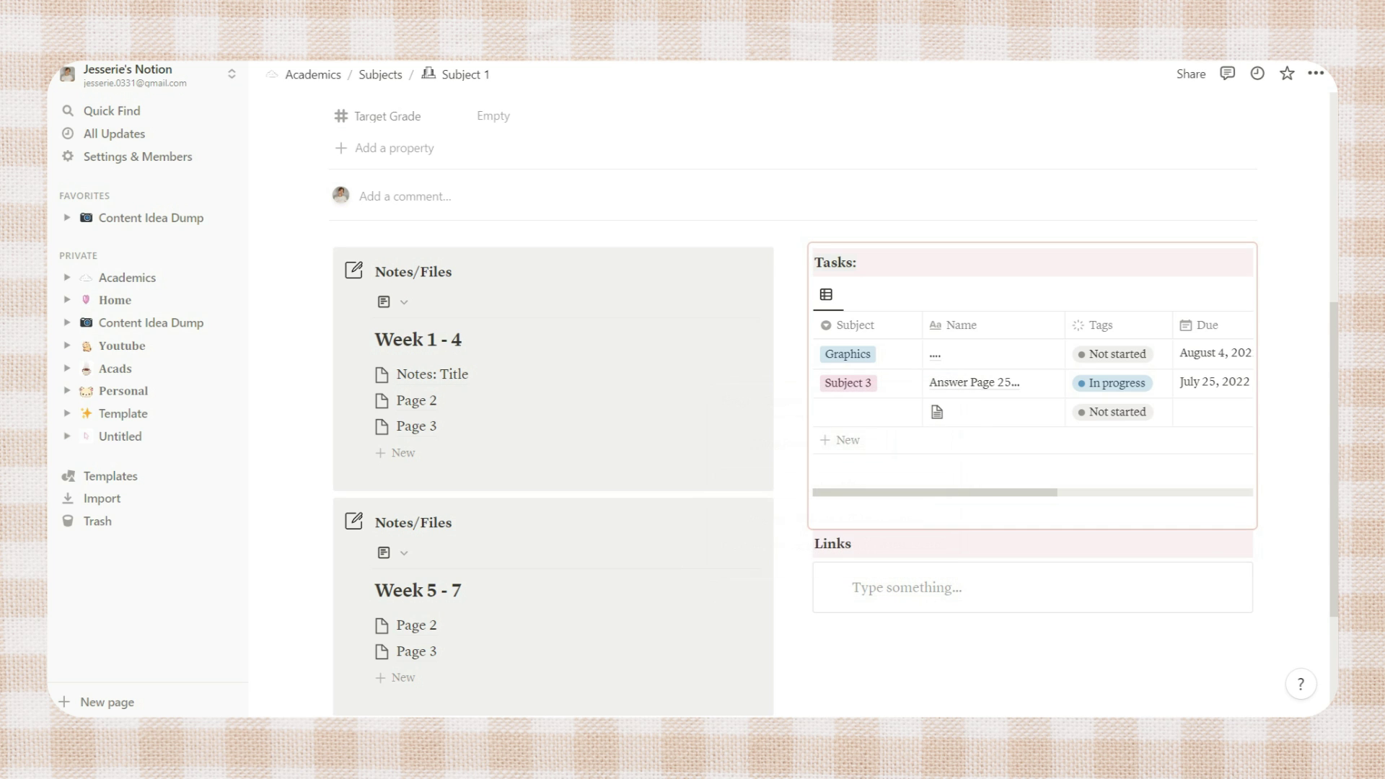
scroll(837, 314, "down", 3)
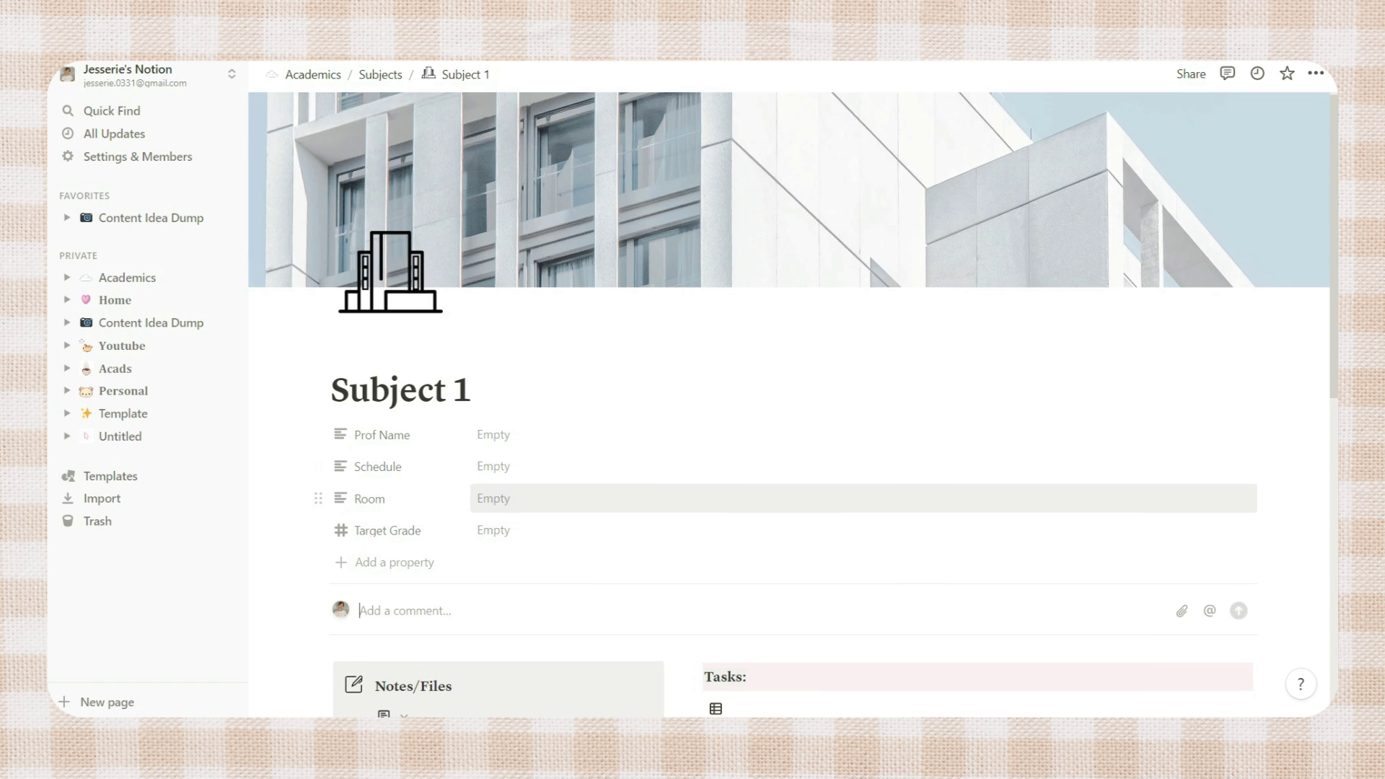
Step: Set the card preview of the Subjects gallery view to Page cover
scroll(788, 433, "down", 1)
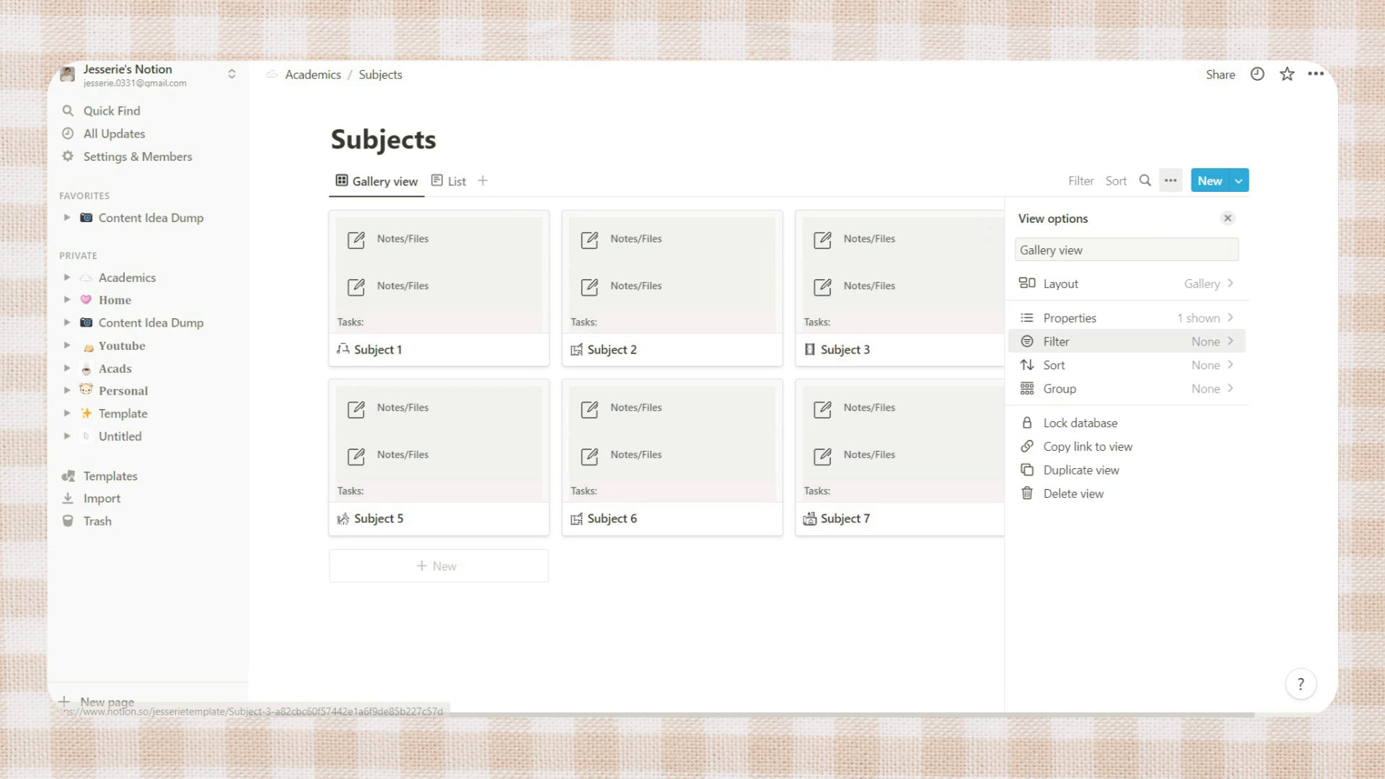
left_click(1060, 284)
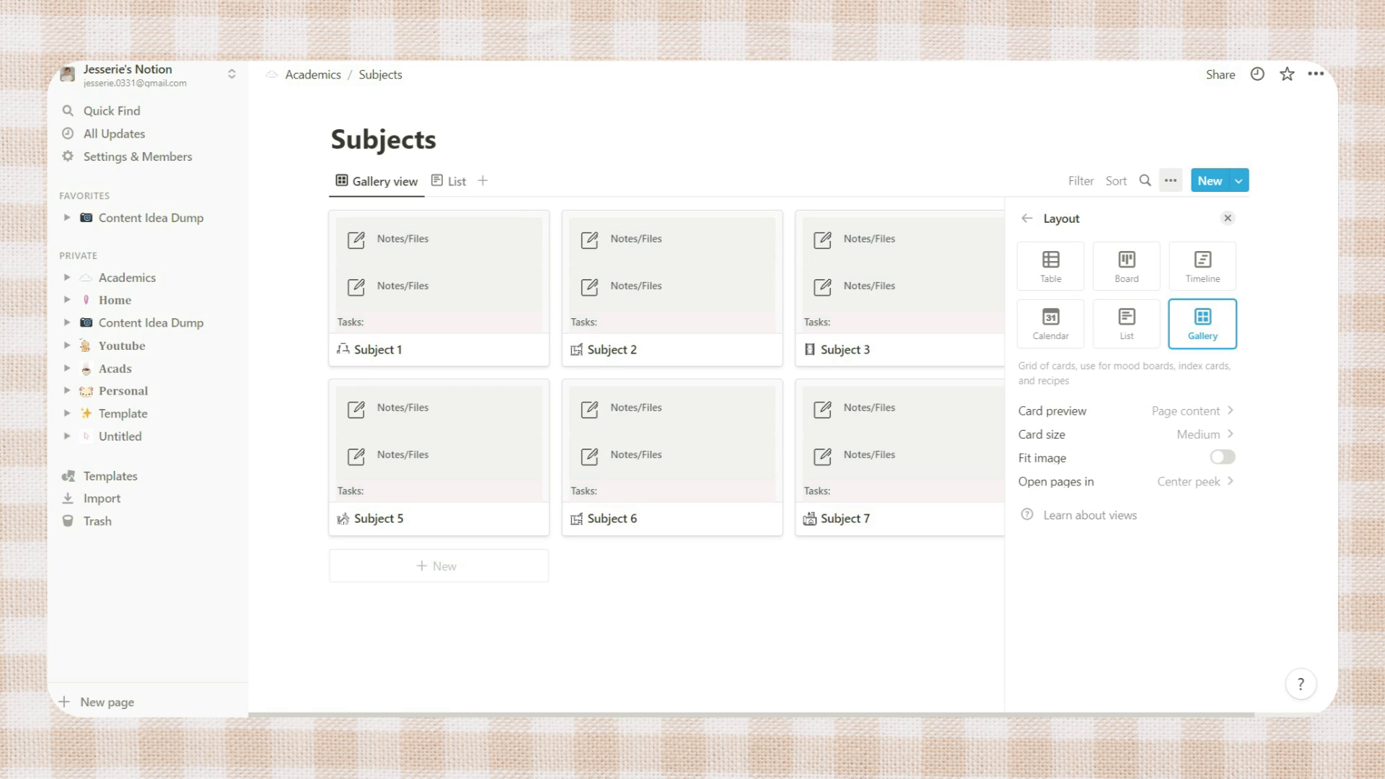
left_click(1187, 410)
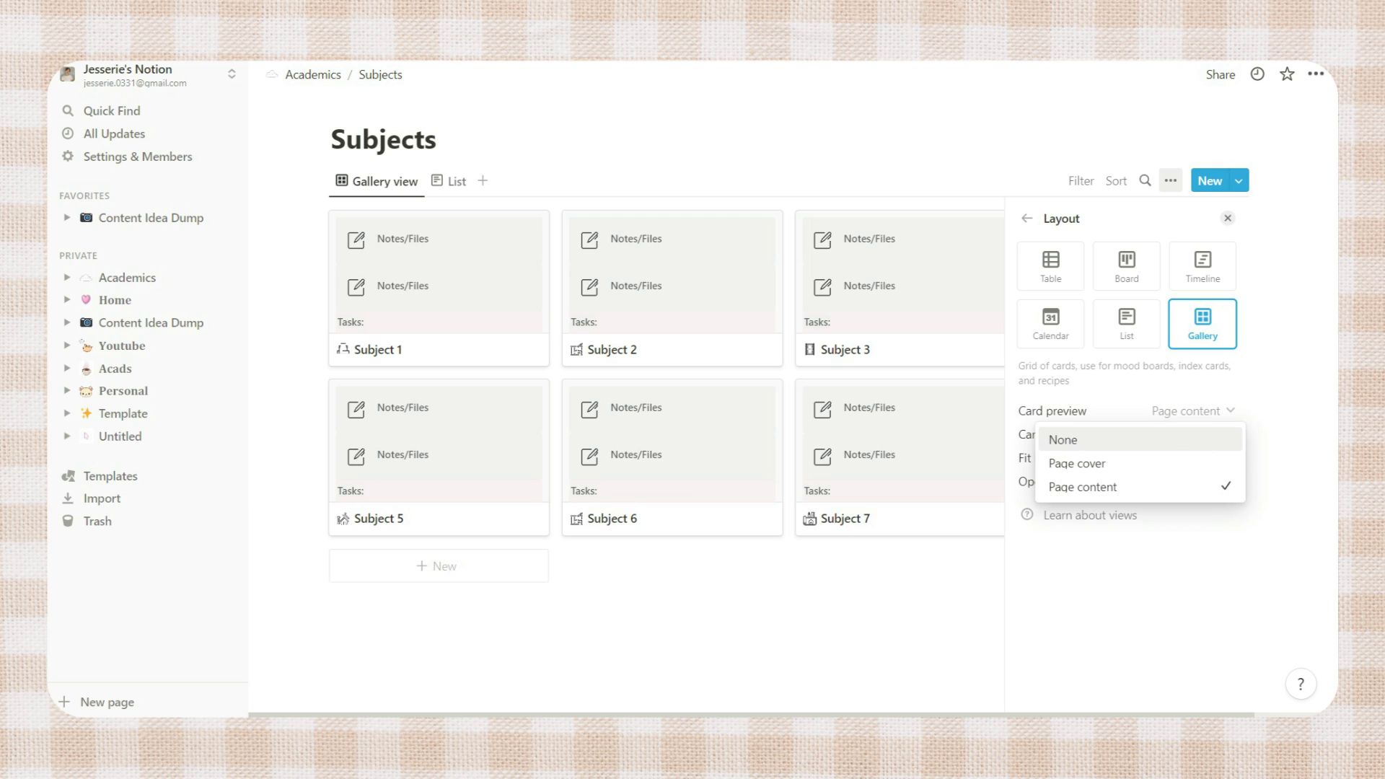
left_click(1082, 463)
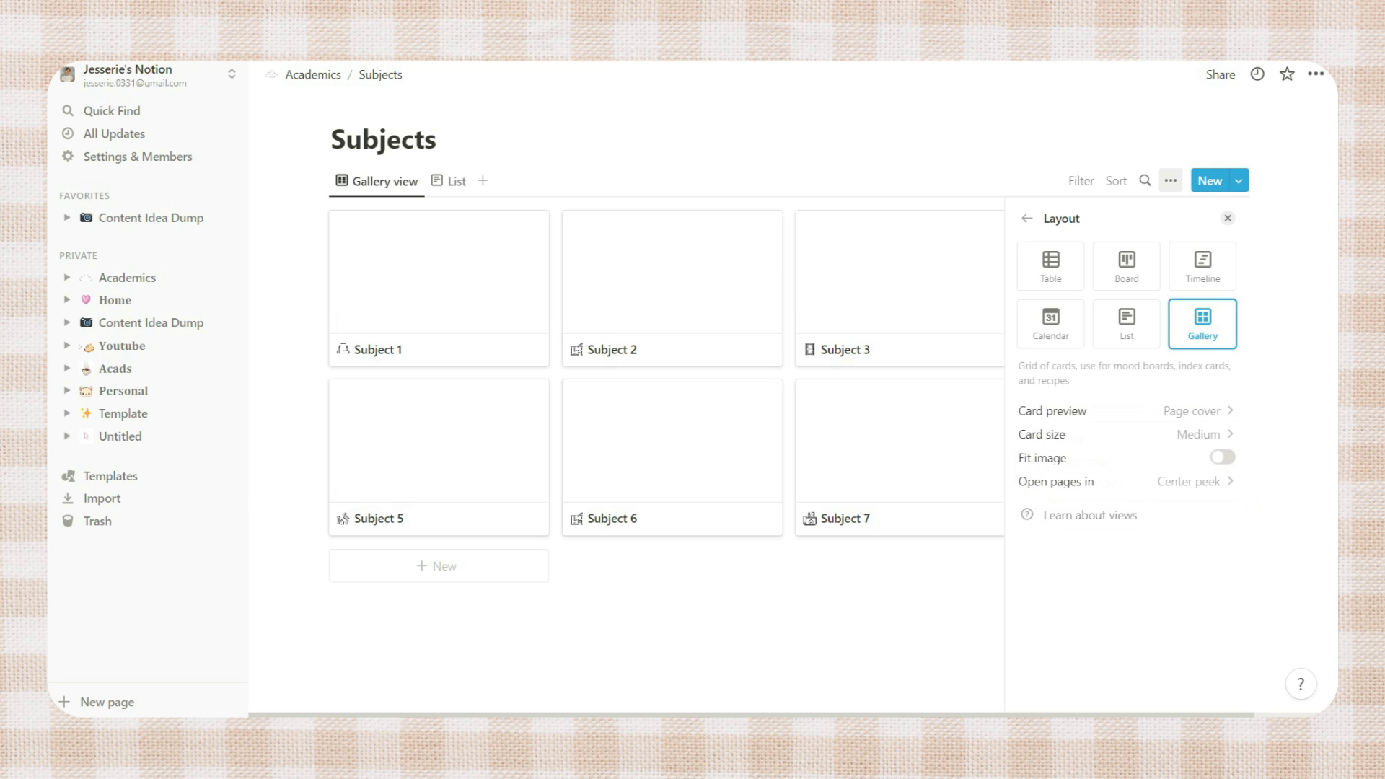
Step: Try the Medium and Large card sizes in the Subjects gallery, then set the card size to Small
left_click(1197, 433)
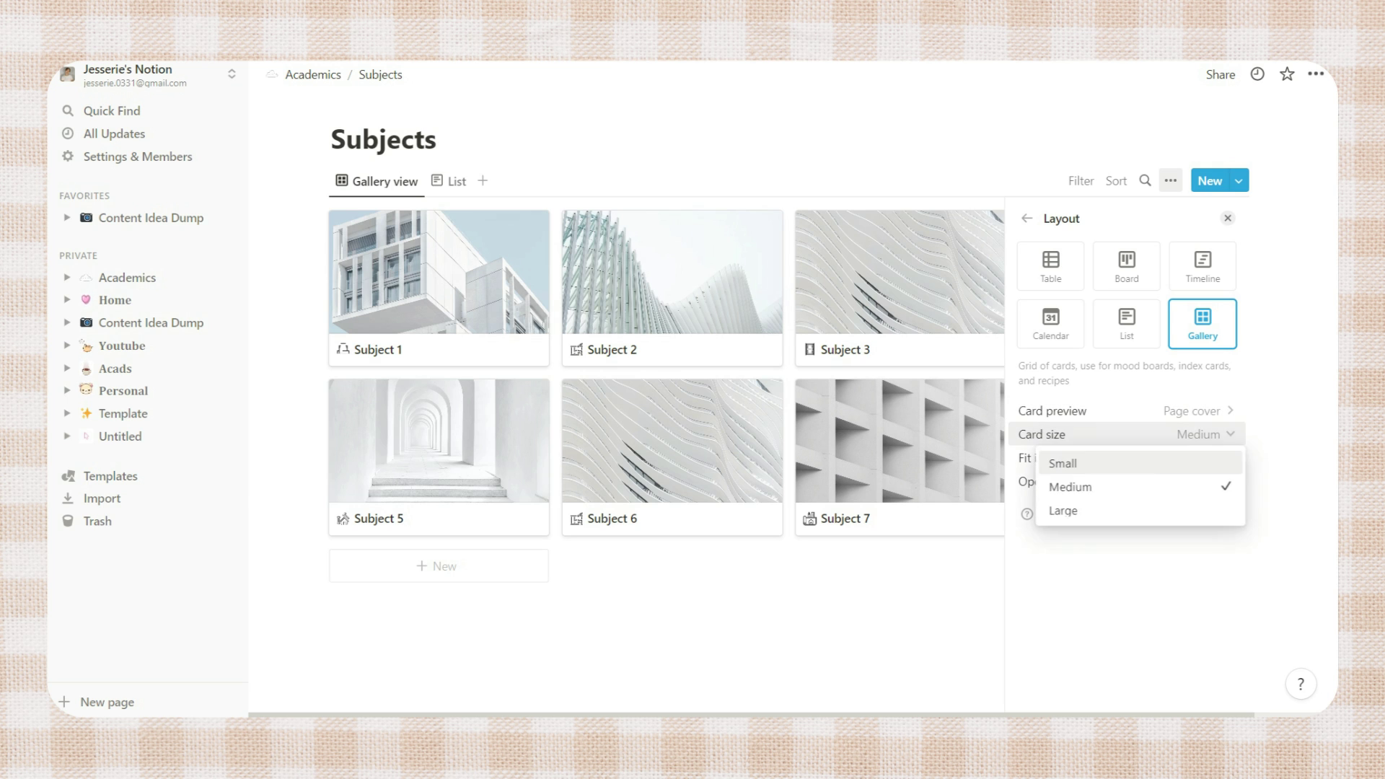
left_click(1071, 483)
left_click(1197, 434)
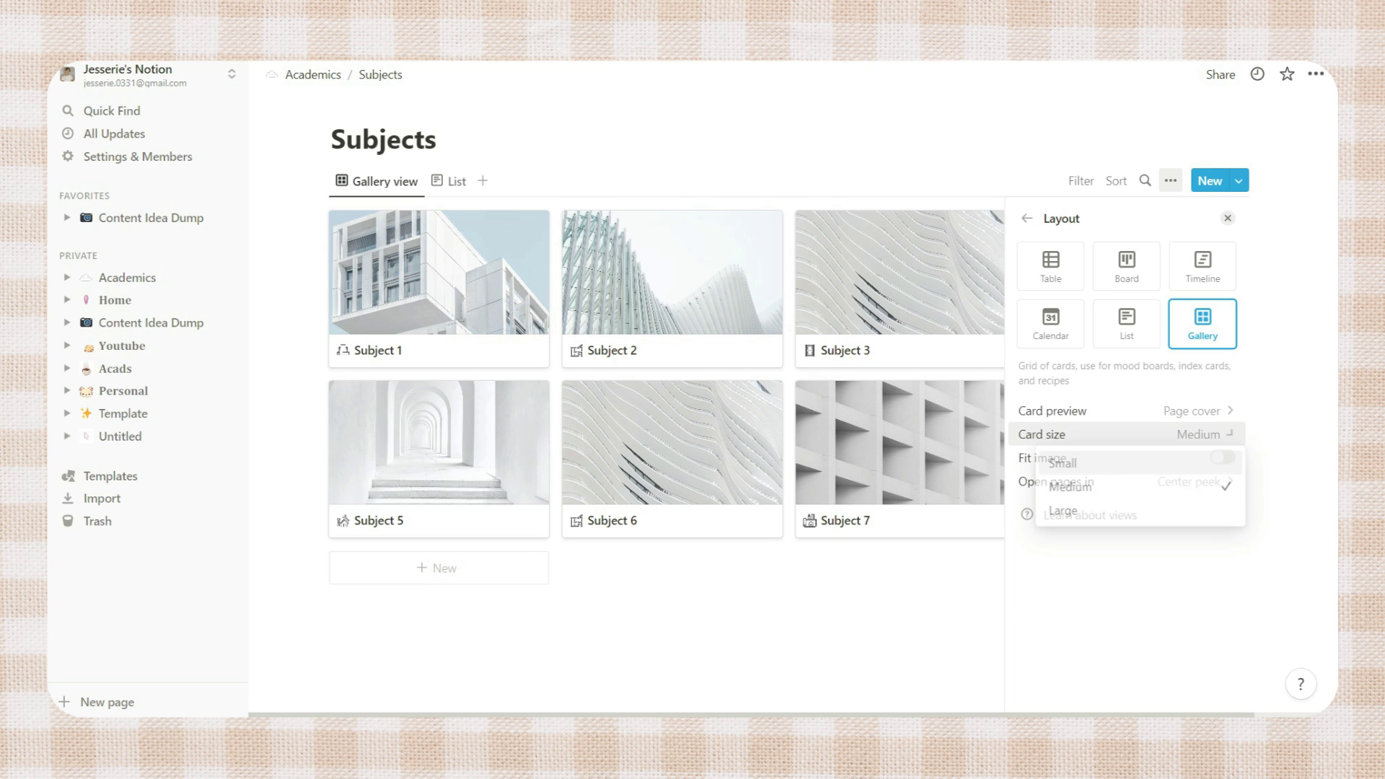
left_click(1074, 507)
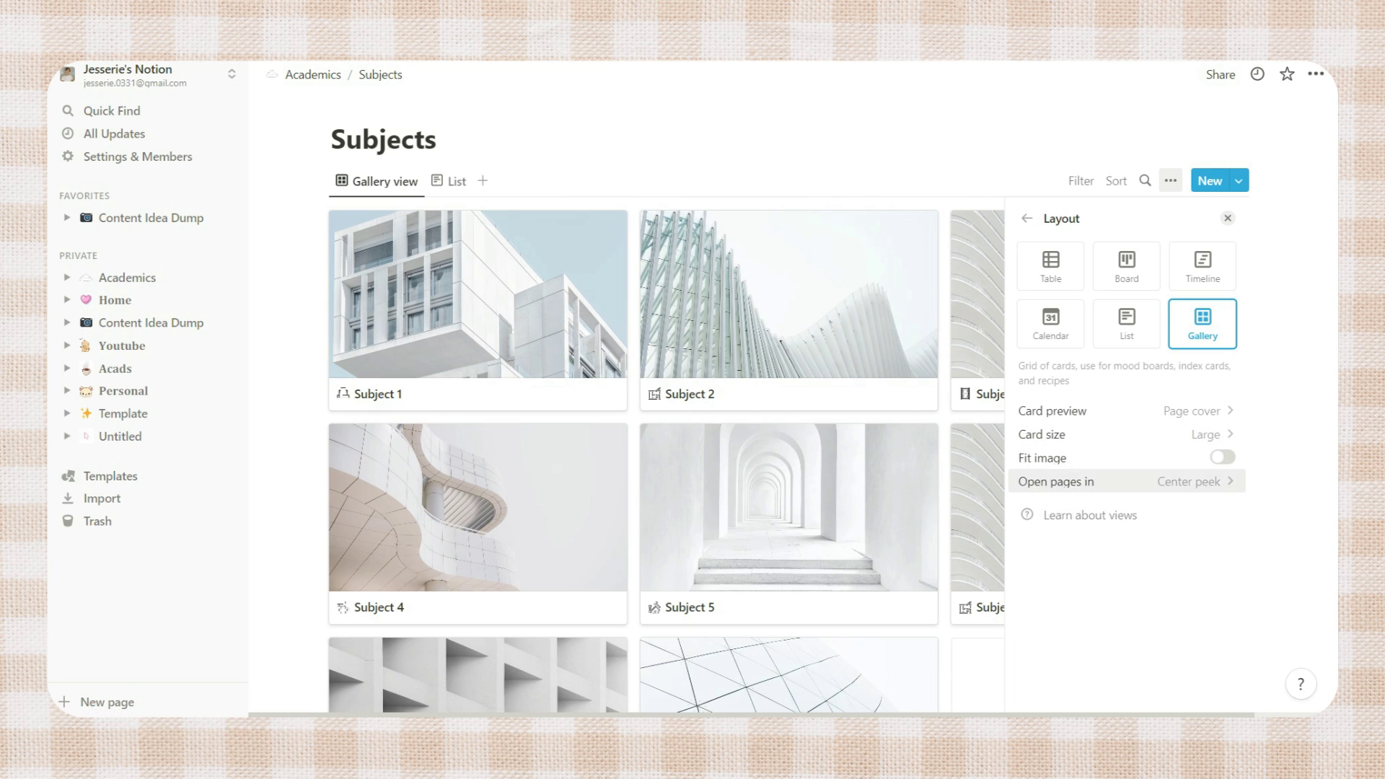
left_click(1125, 433)
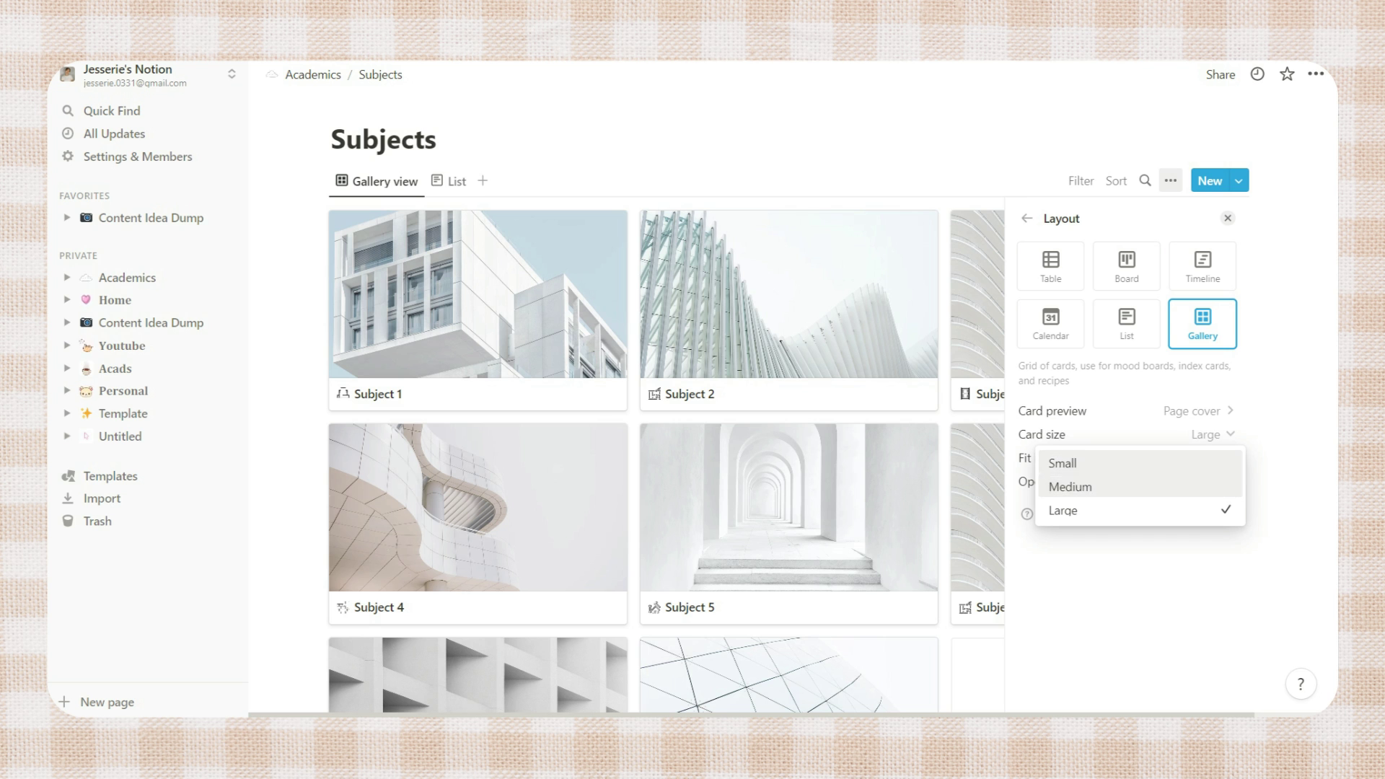
left_click(1063, 463)
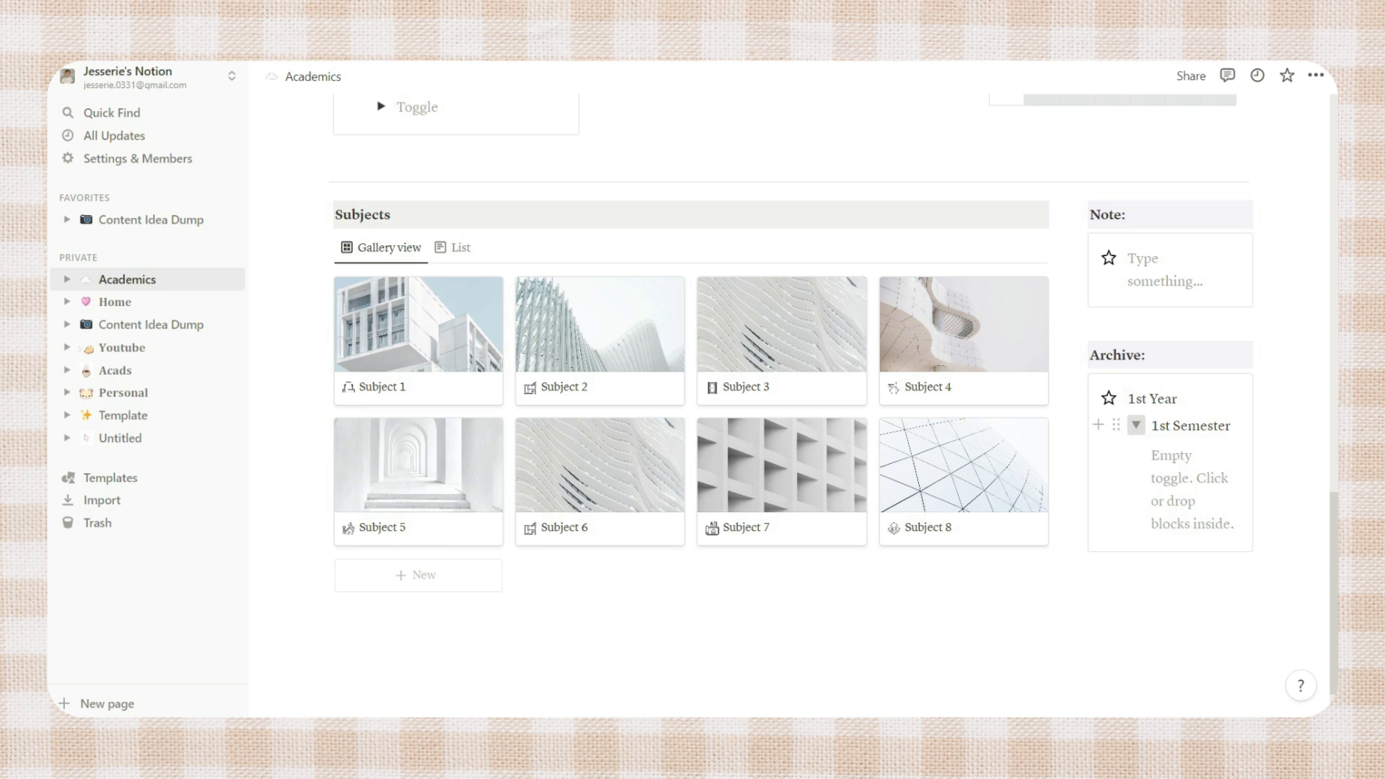
Step: Insert an image block under the Note callout on the Academics page and upload a picture file into it
type("/image")
key("Return")
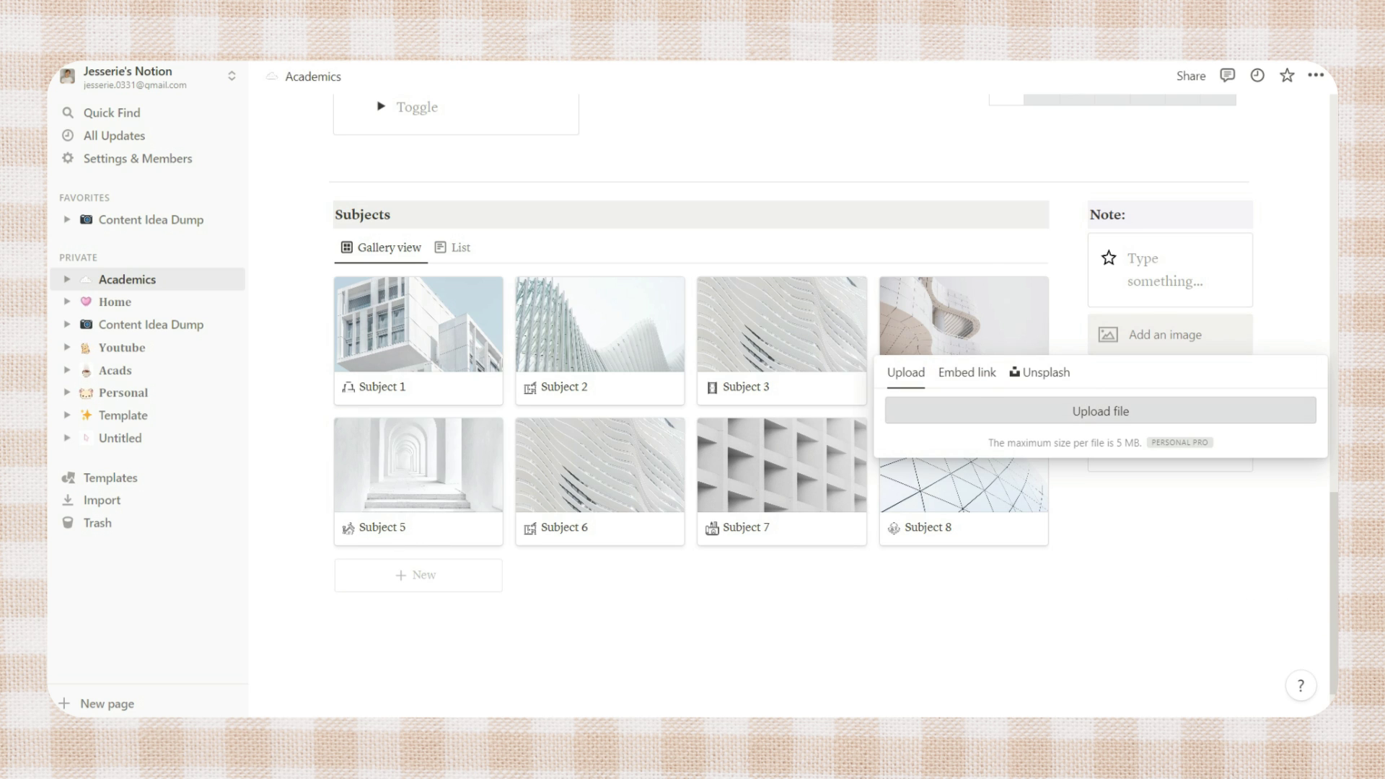
left_click(1101, 411)
double_click(266, 367)
Step: Look through the Academics page's schedule, tasks and widgets, and collapse the toggle in the Grades callout
scroll(793, 390, "down", 3)
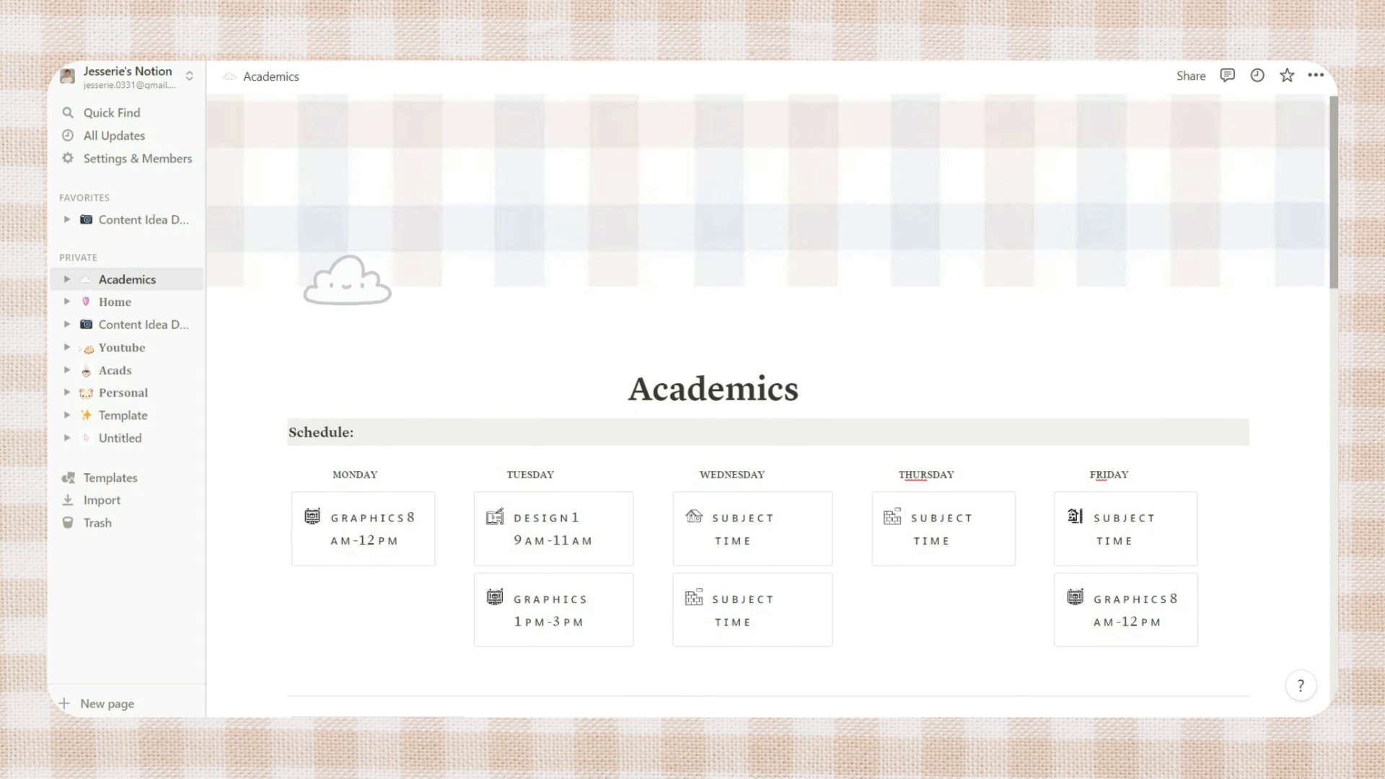
scroll(768, 404, "down", 3)
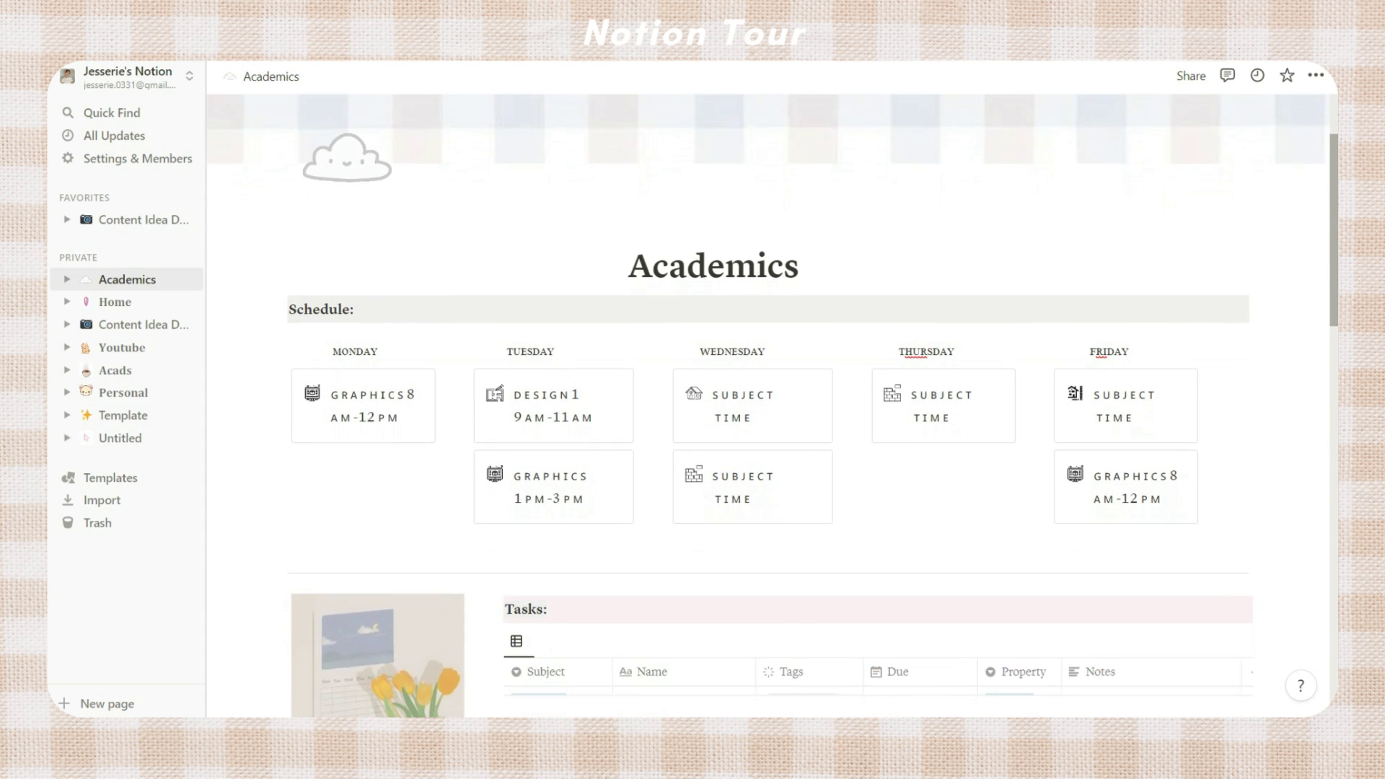
scroll(768, 404, "down", 4)
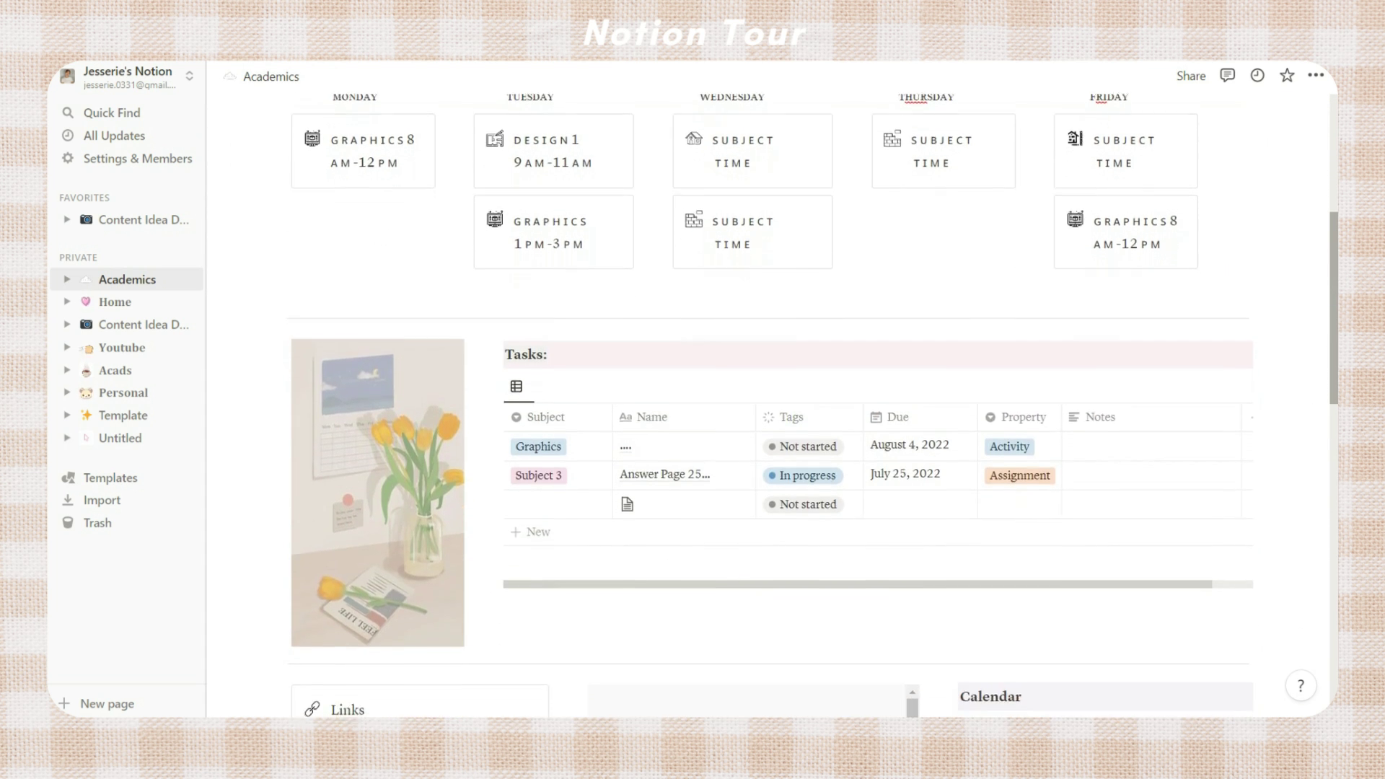
scroll(768, 404, "down", 4)
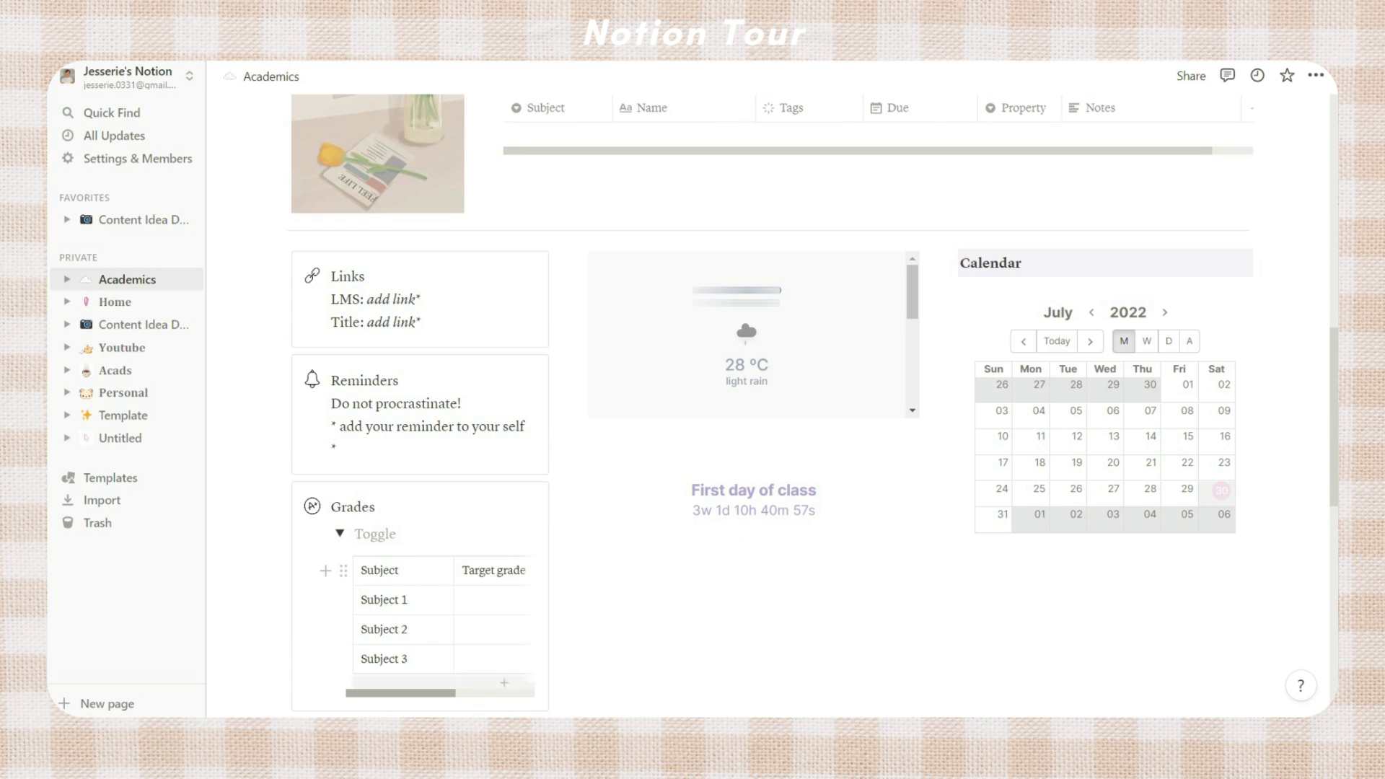
mouse_move(401, 692)
left_mouse_down()
mouse_move(429, 693)
mouse_move(401, 692)
left_mouse_up()
left_click(340, 533)
Step: Expand the 1st Semester toggle under 1st Year in the Archive callout beside the Subjects gallery
scroll(769, 404, "down", 4)
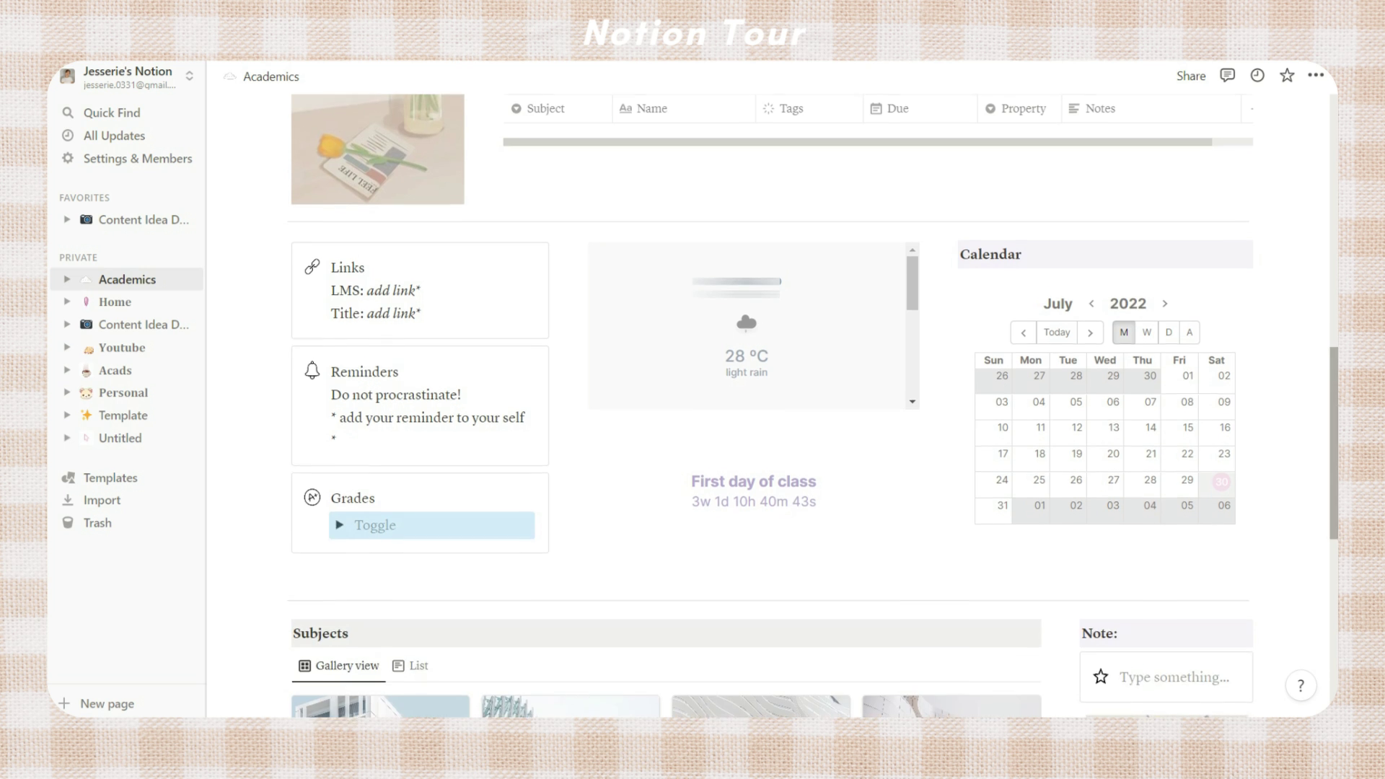
scroll(813, 404, "down", 3)
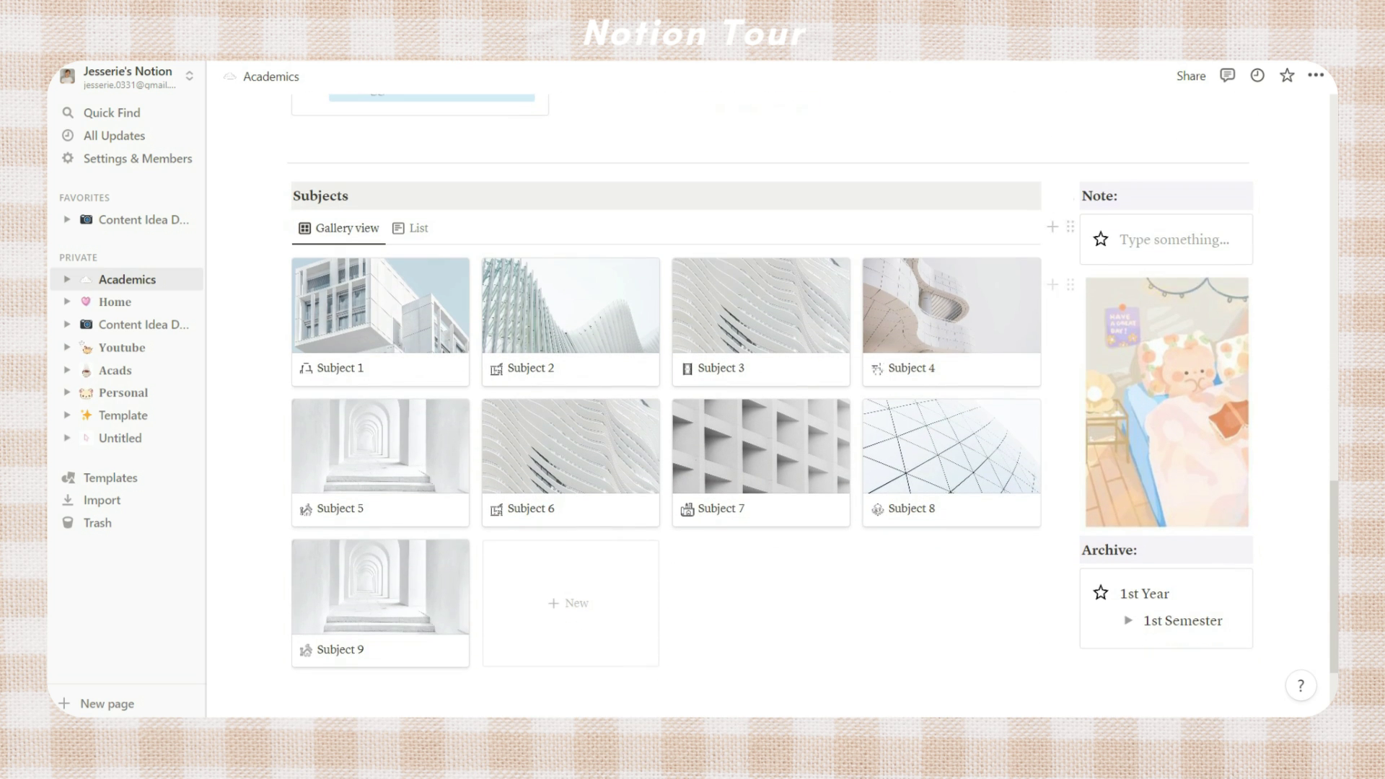
left_click(1128, 620)
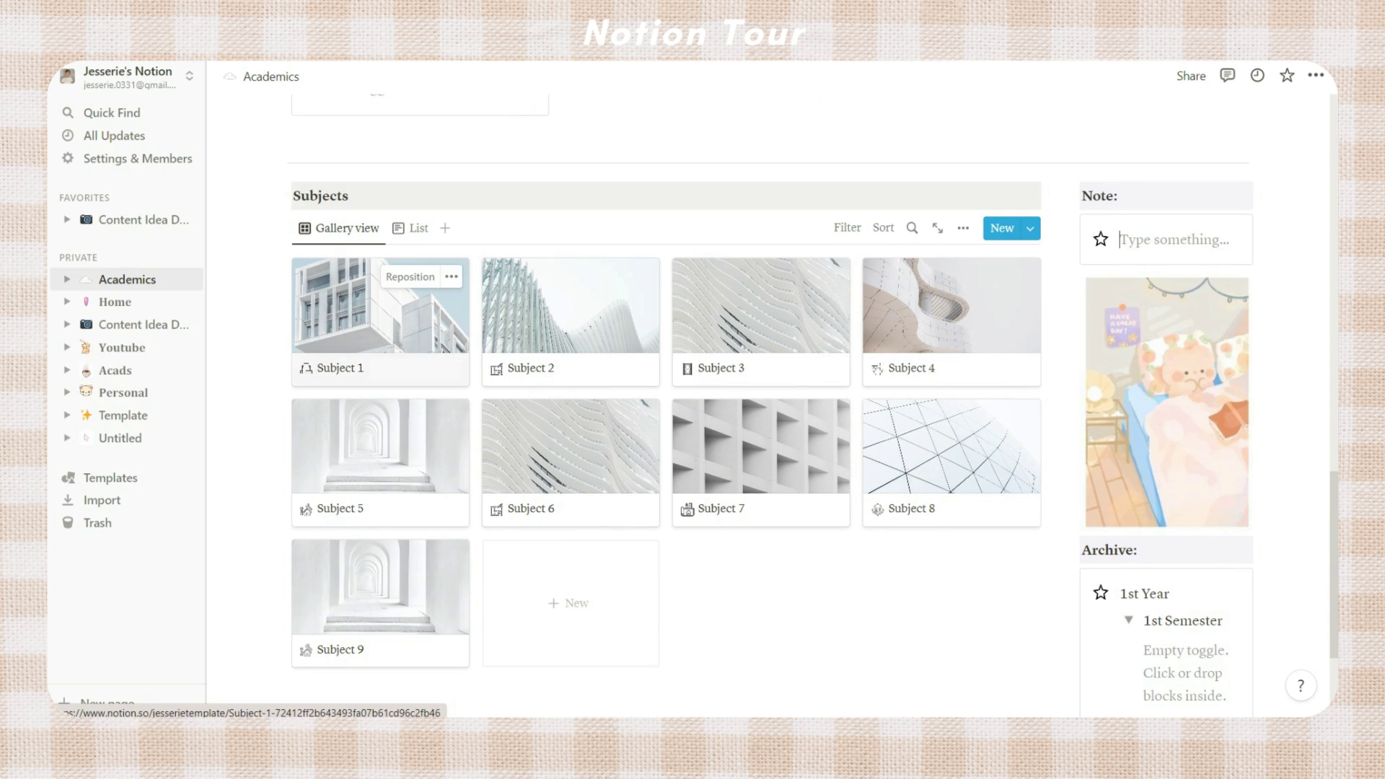
Step: Open Subject 1 from the Subjects gallery as a full page and examine its properties, Notes/Files, Tasks and Links sections
left_click(375, 318)
left_click(570, 434)
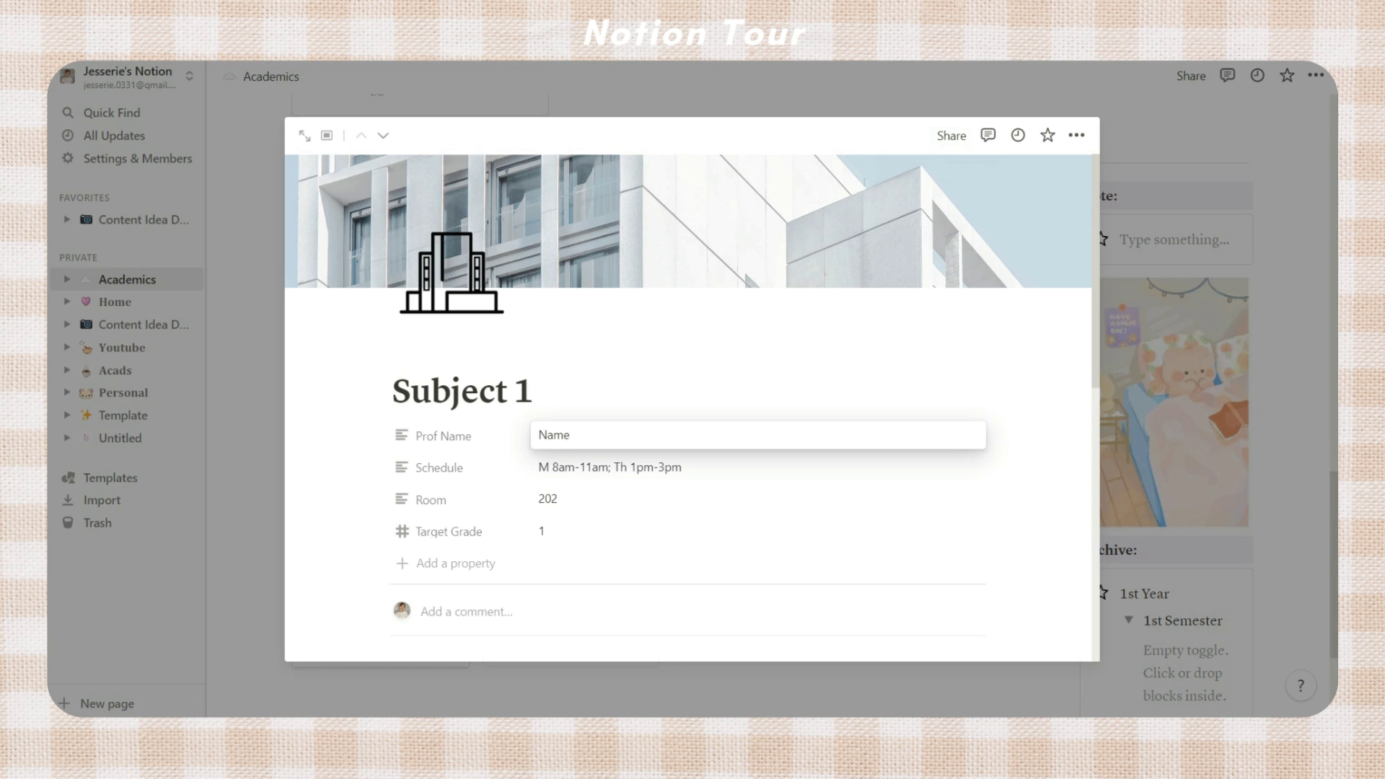
key("Escape")
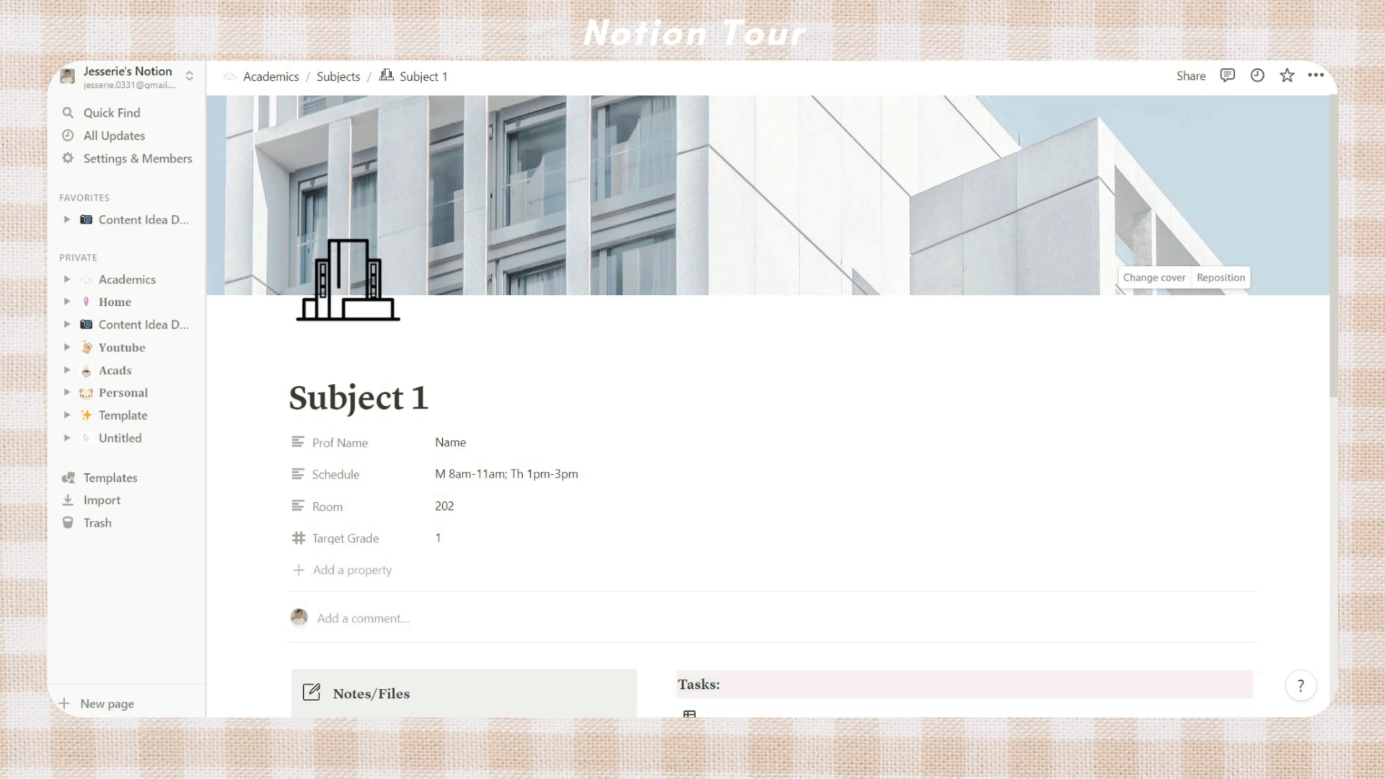
scroll(773, 405, "down", 5)
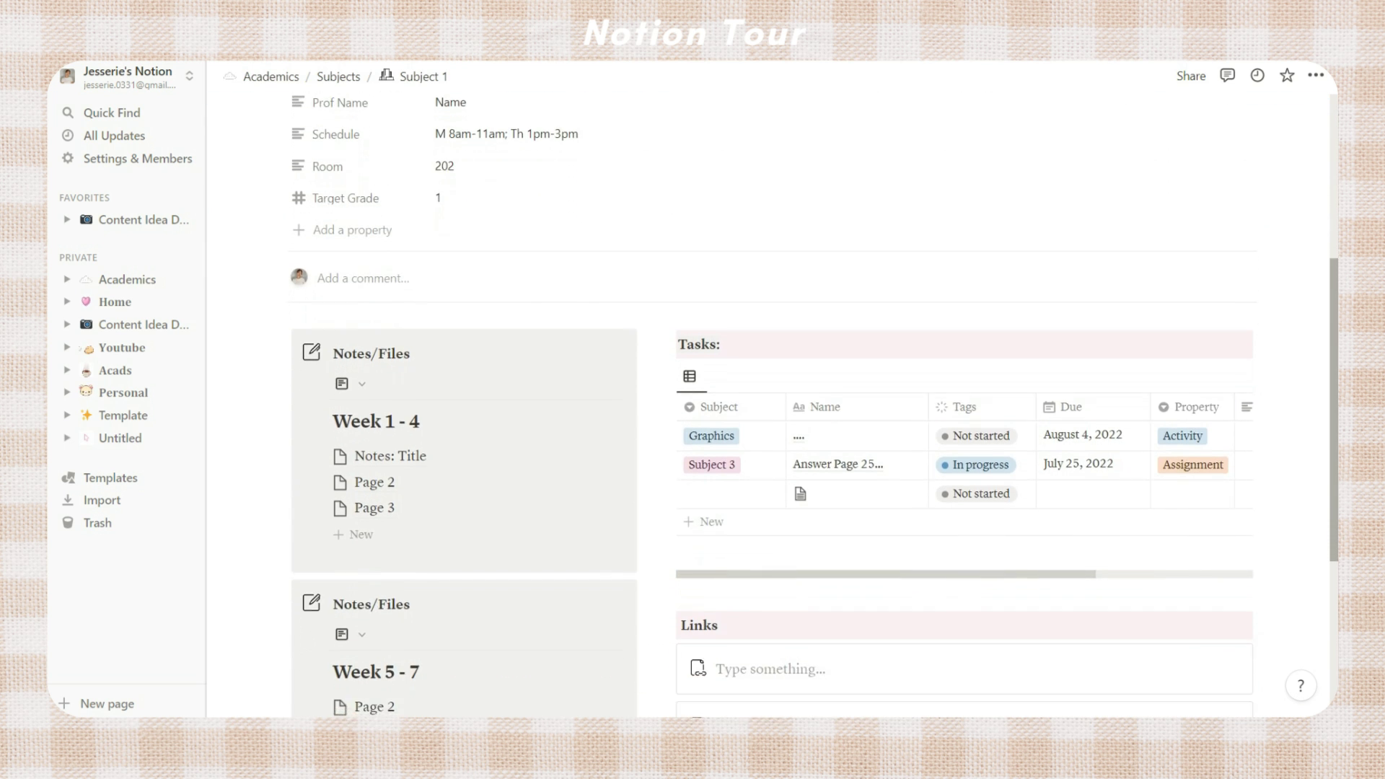
scroll(773, 405, "down", 3)
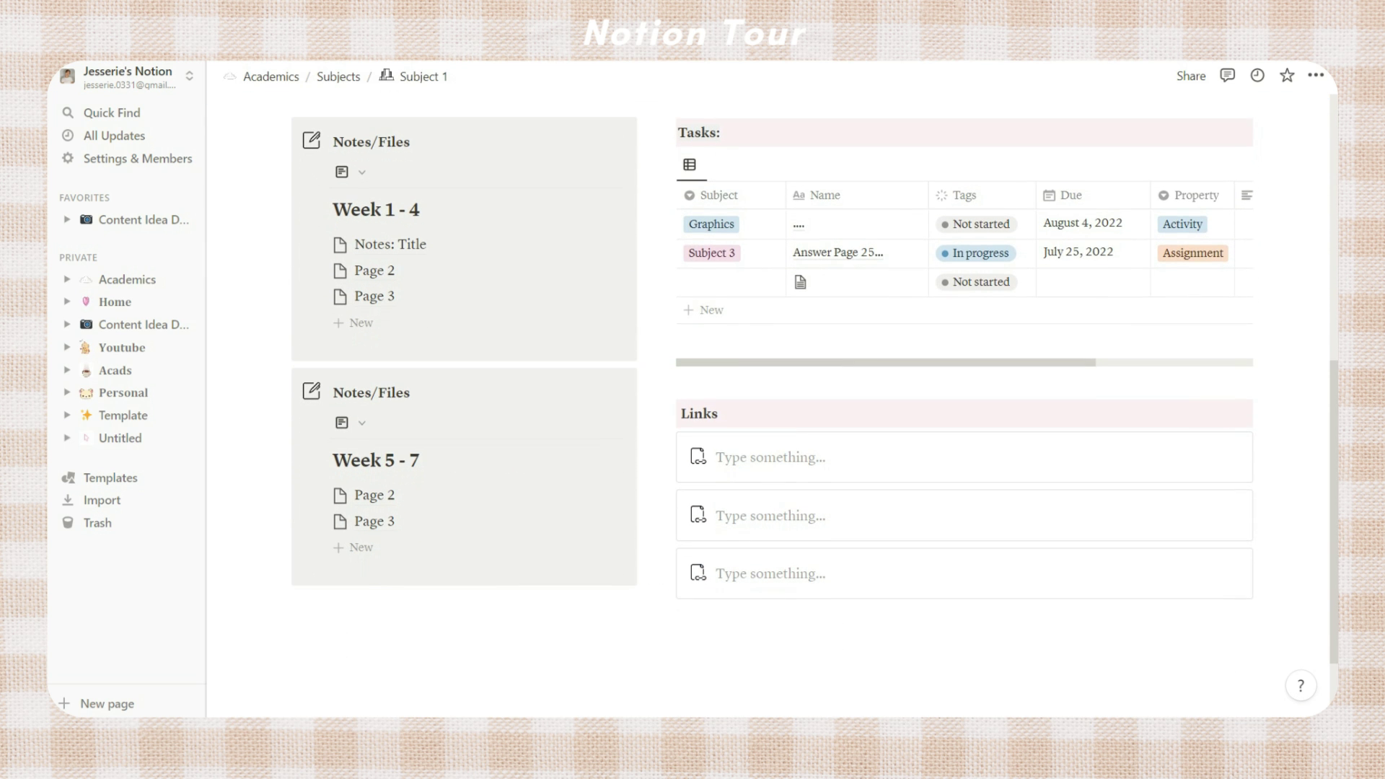